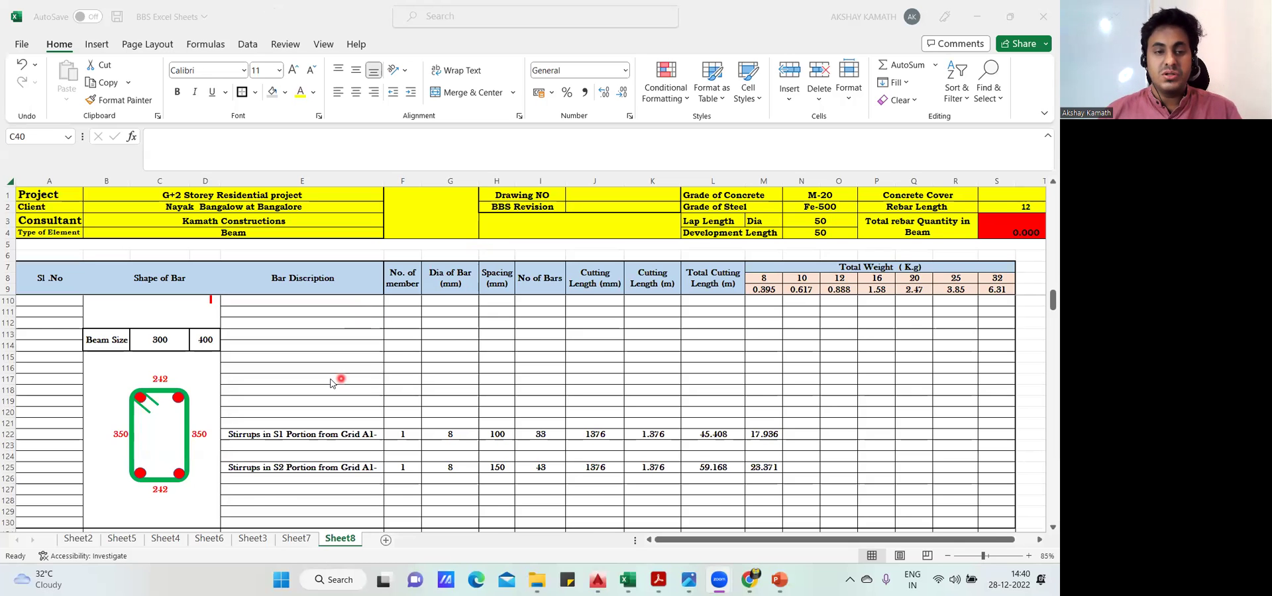
# Step: Show the site photo of the stirrup cages in Photos
pyautogui.scroll(2, 332, 383)
pyautogui.scroll(-3, 505, 315)
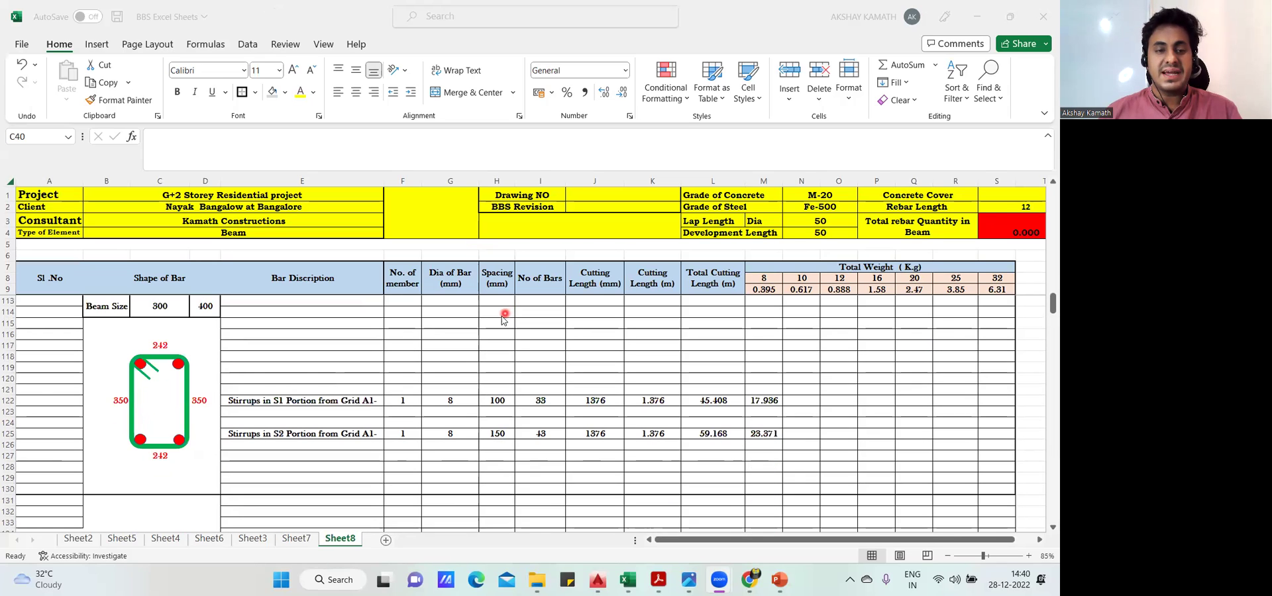
pyautogui.scroll(1, 424, 338)
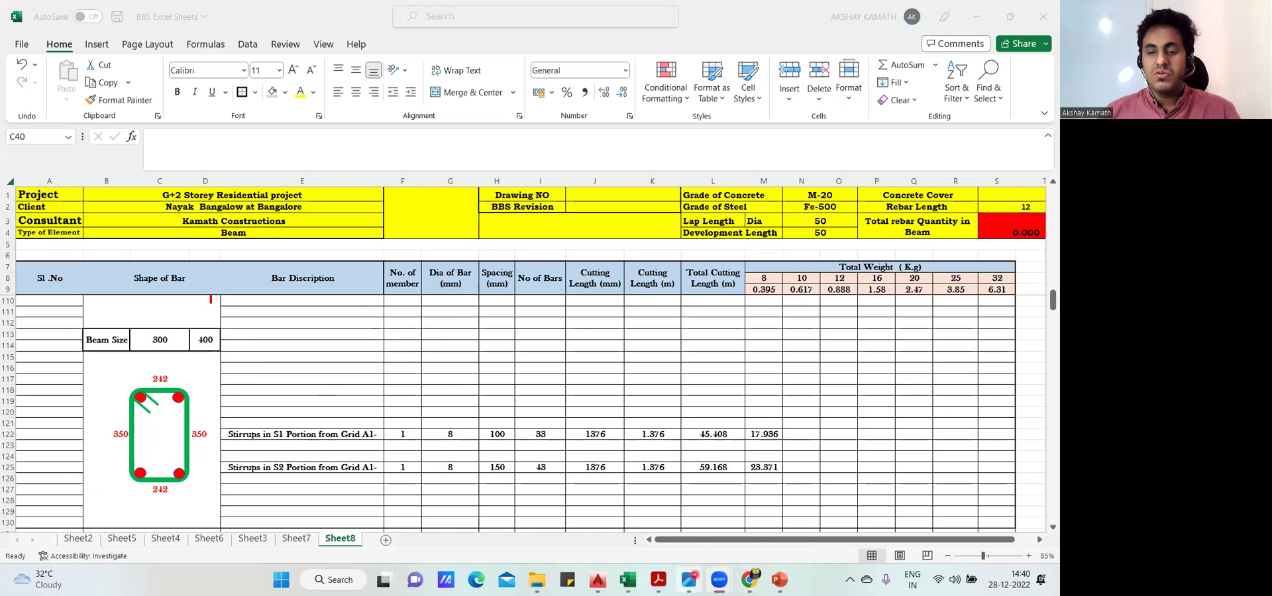
pyautogui.moveTo(689, 579)
pyautogui.click(675, 520)
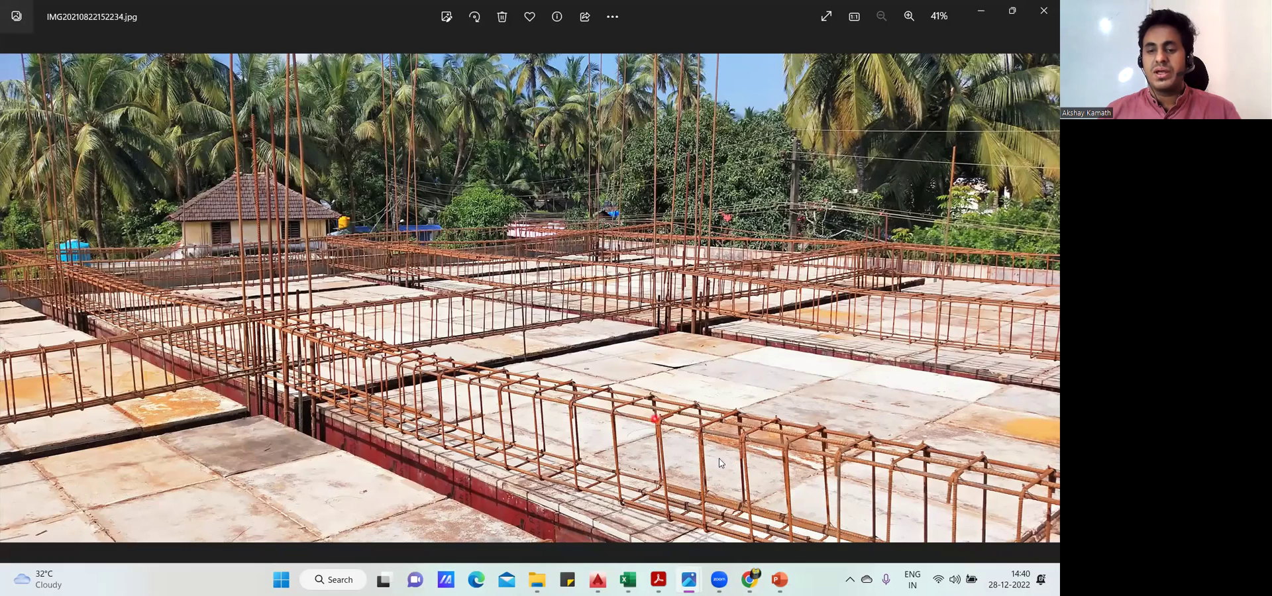
# Step: Go back to the BBS workbook, then bring up the plinth beam PDF drawing
pyautogui.moveTo(780, 580)
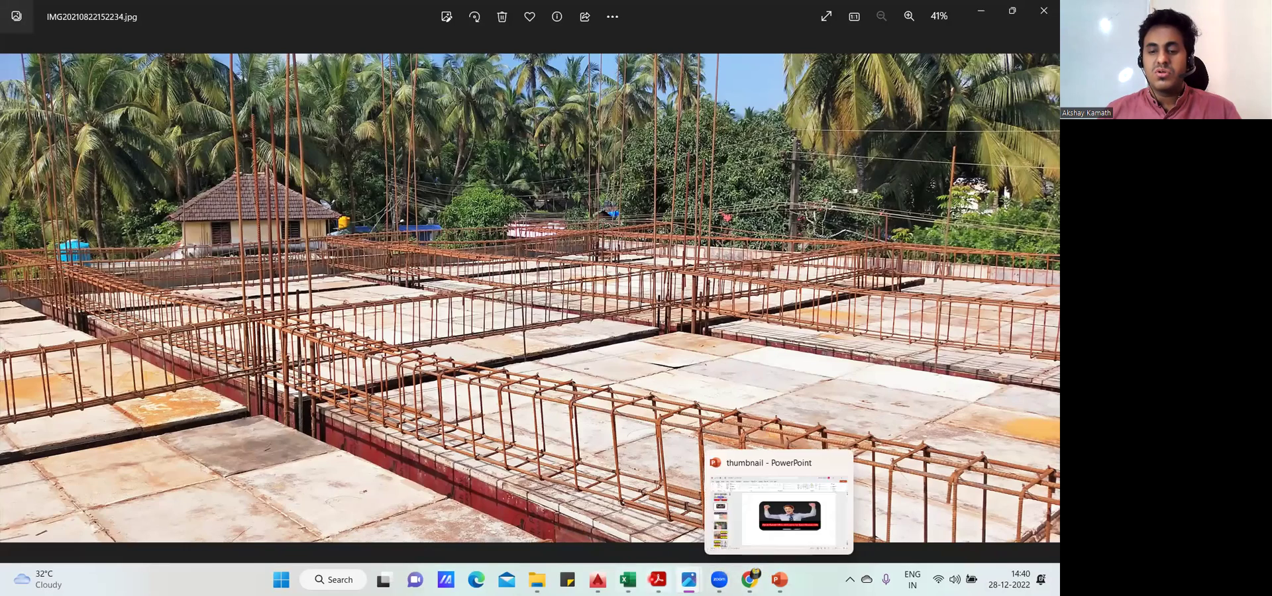
pyautogui.click(628, 580)
pyautogui.click(658, 580)
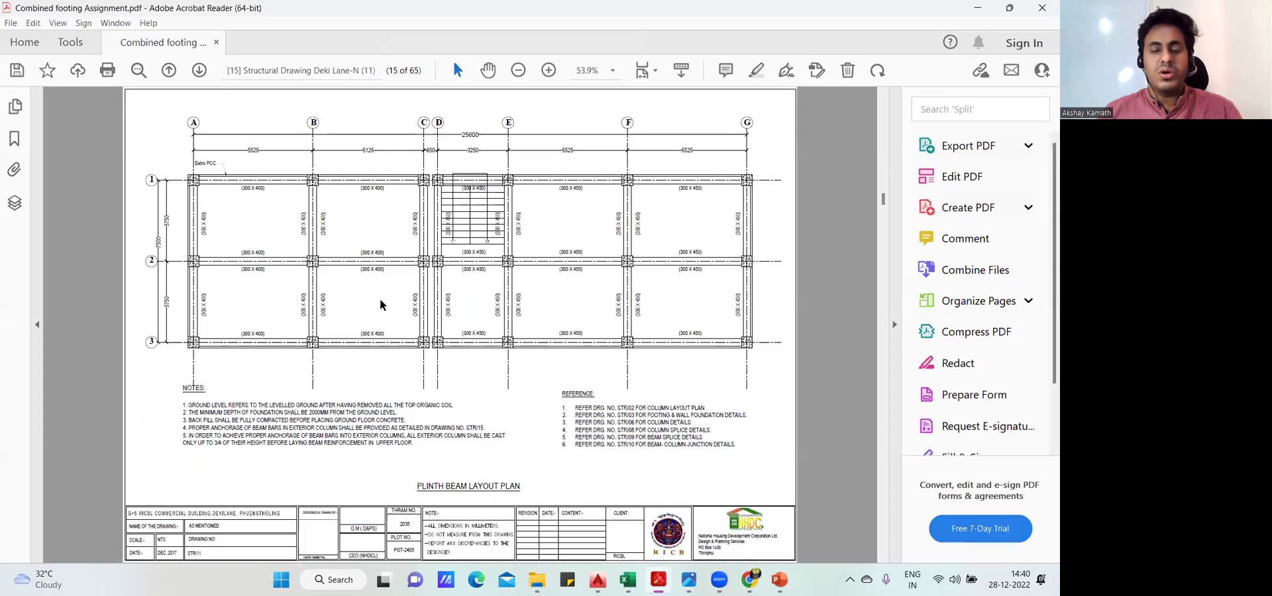
# Step: View page 16's grid 1 beam sections at 100% zoom
pyautogui.scroll(-3, 383, 306)
pyautogui.hotkey('ctrl', '1')
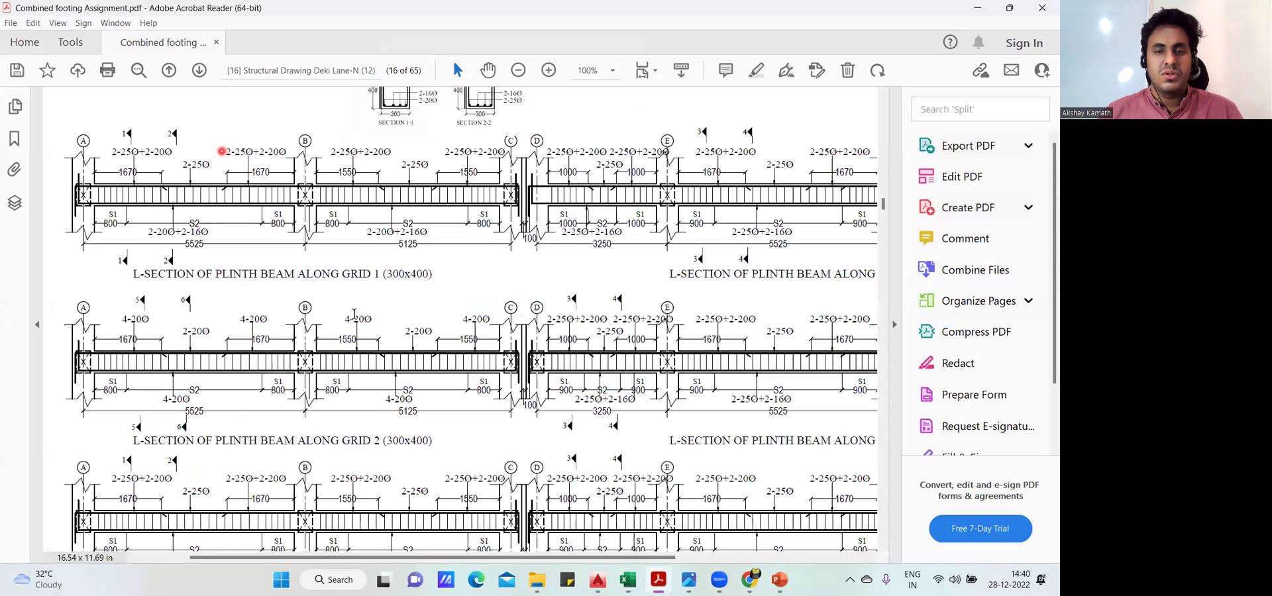
pyautogui.moveTo(509, 563); pyautogui.dragTo(669, 535)
pyautogui.scroll(-3, 732, 420)
pyautogui.hscroll(2, 742, 417)
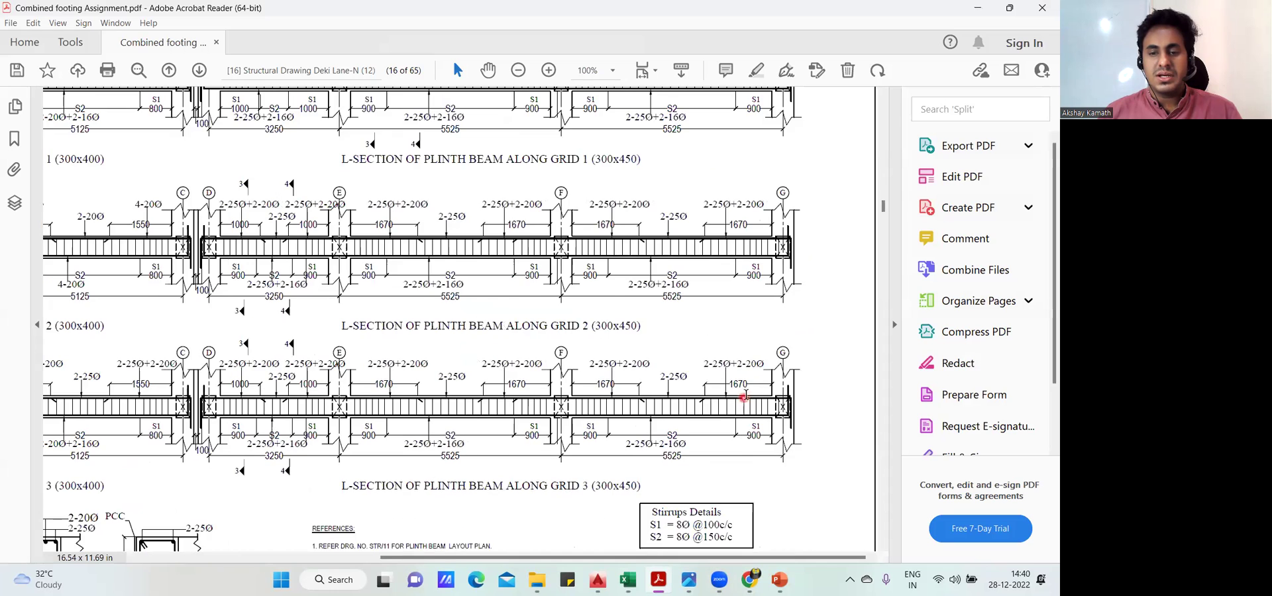
pyautogui.scroll(-1, 828, 485)
# Step: Snip the Stirrups Details box with Win+Shift+S and paste a copy
pyautogui.press('super+shift+s')
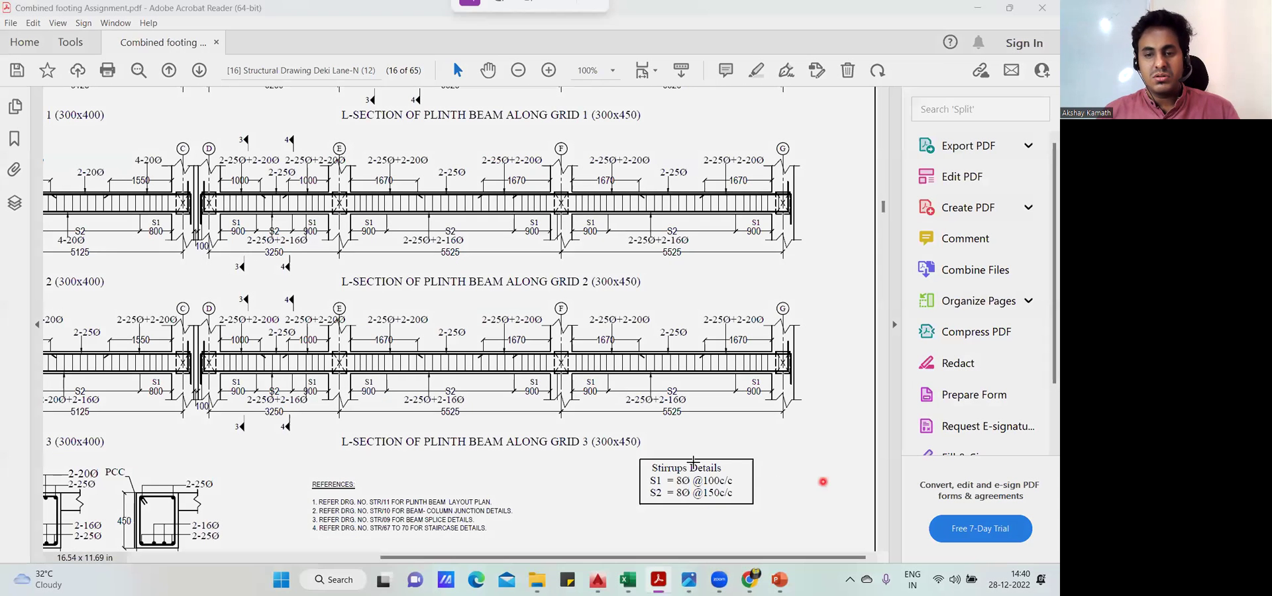
pyautogui.moveTo(618, 446); pyautogui.dragTo(772, 523)
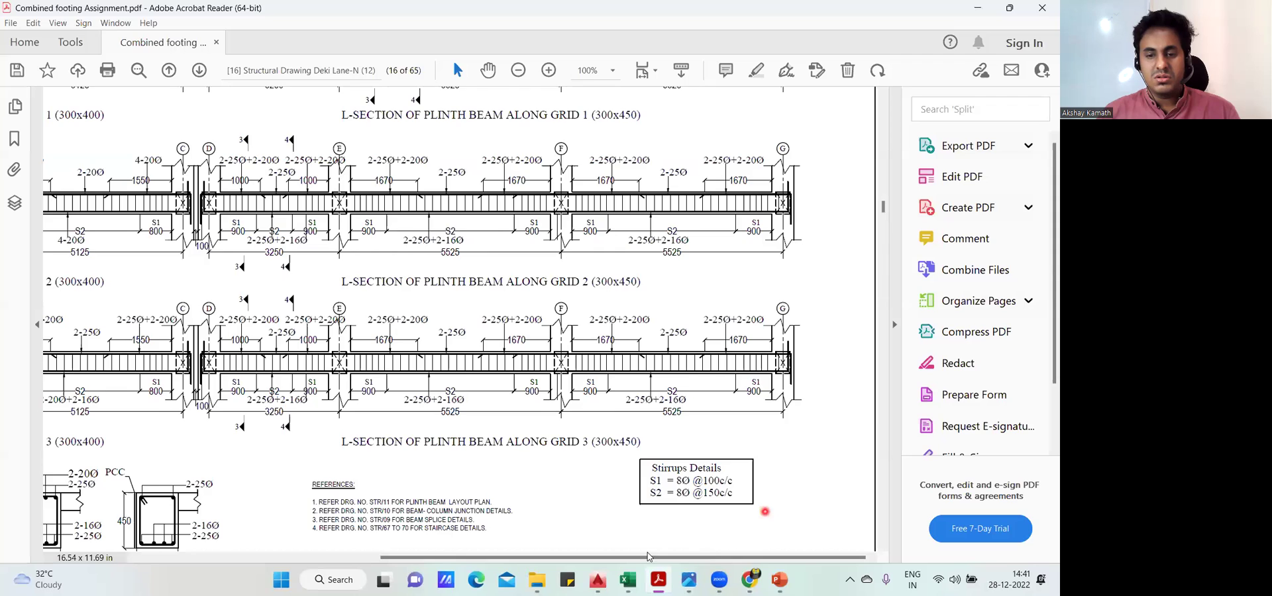
pyautogui.moveTo(648, 556); pyautogui.dragTo(334, 265)
pyautogui.scroll(10, 343, 270)
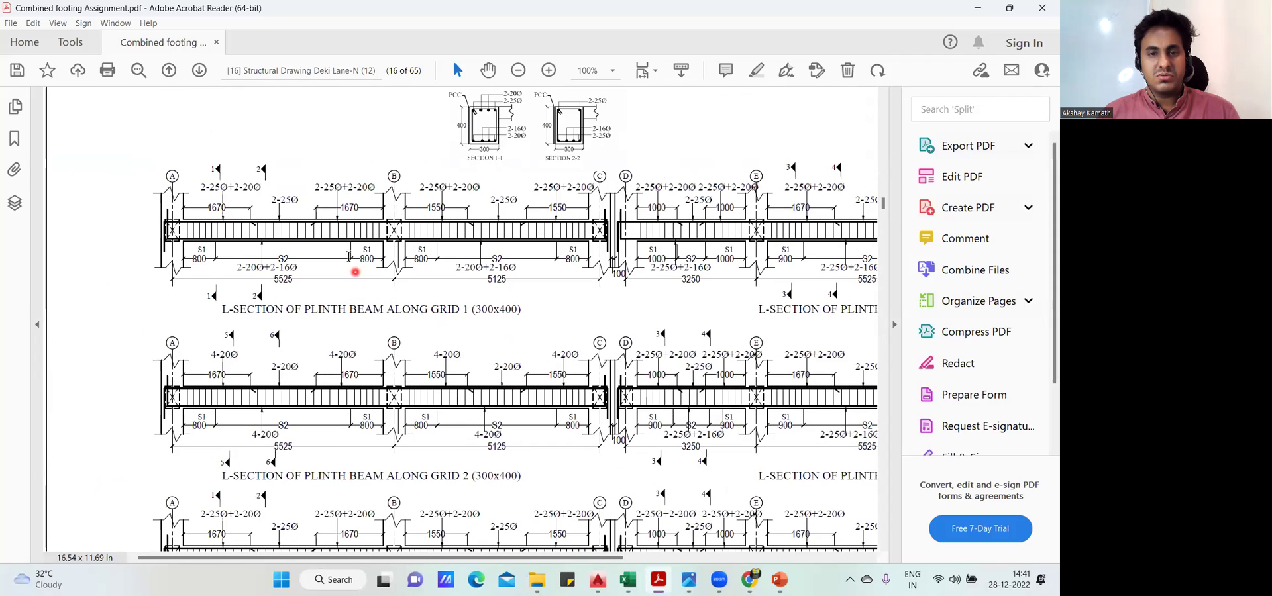
pyautogui.scroll(-5, 350, 248)
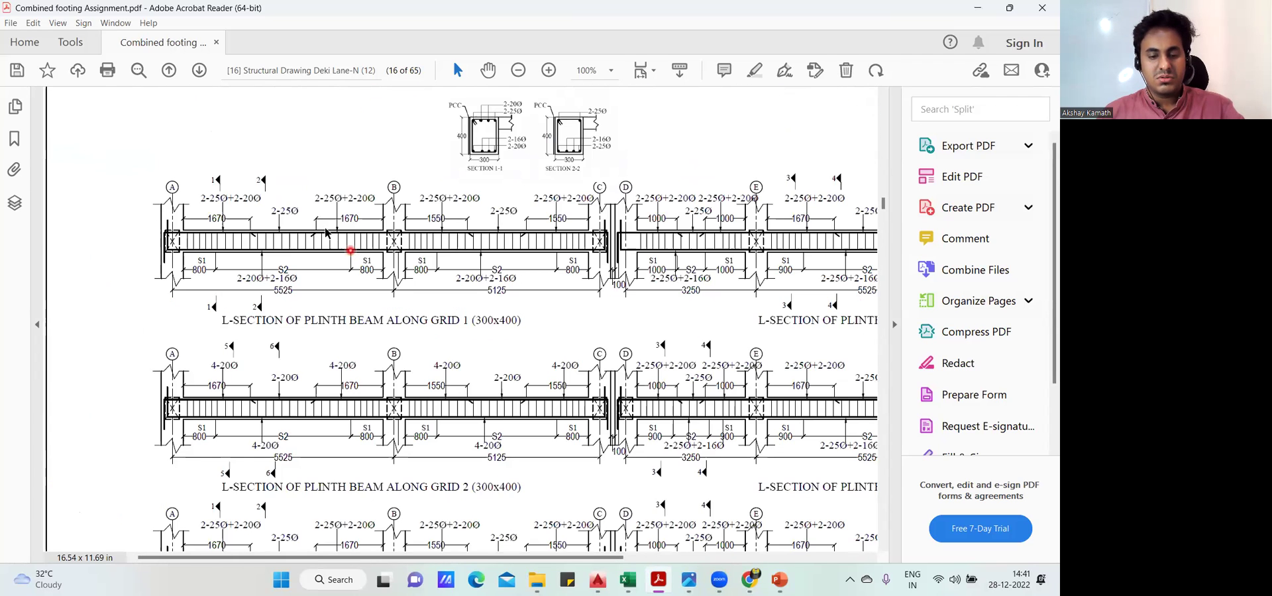
# Step: Move the Stirrups Details copy to the page's top-left corner
pyautogui.moveTo(430, 300); pyautogui.dragTo(382, 282)
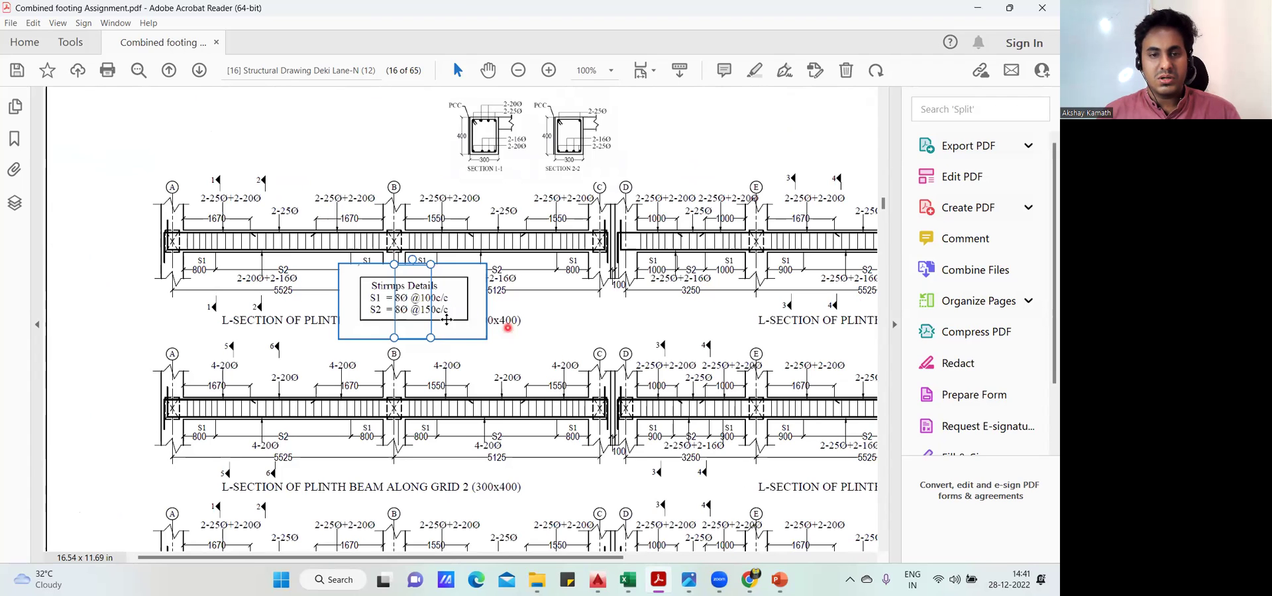
pyautogui.moveTo(284, 193); pyautogui.dragTo(285, 155)
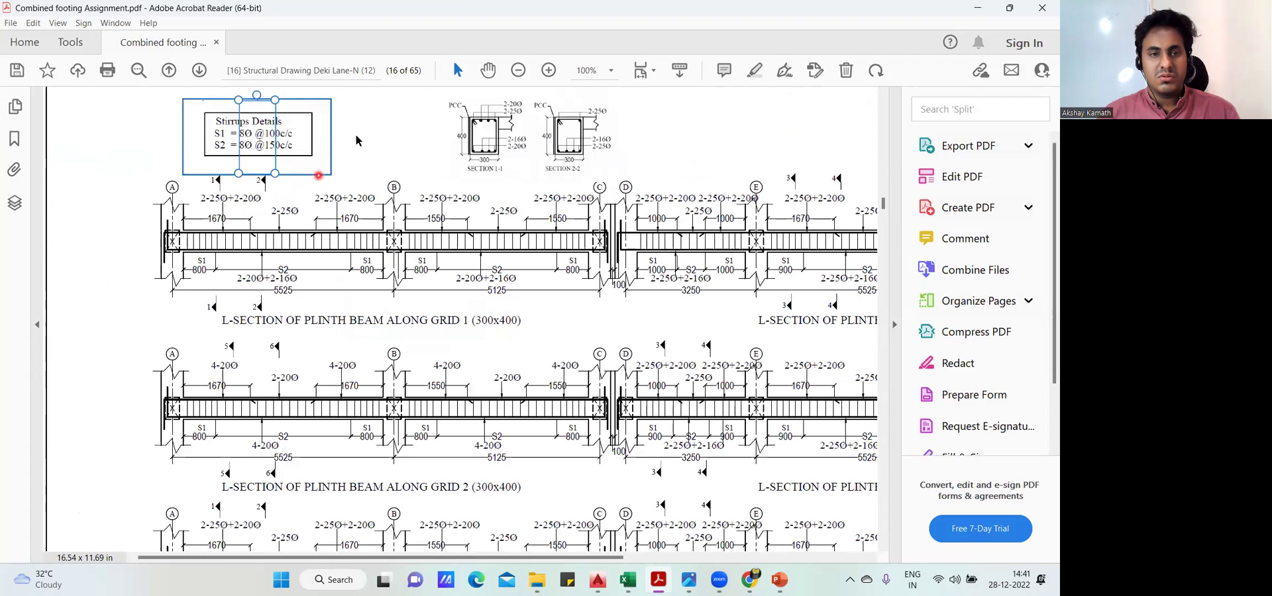
pyautogui.click(342, 141)
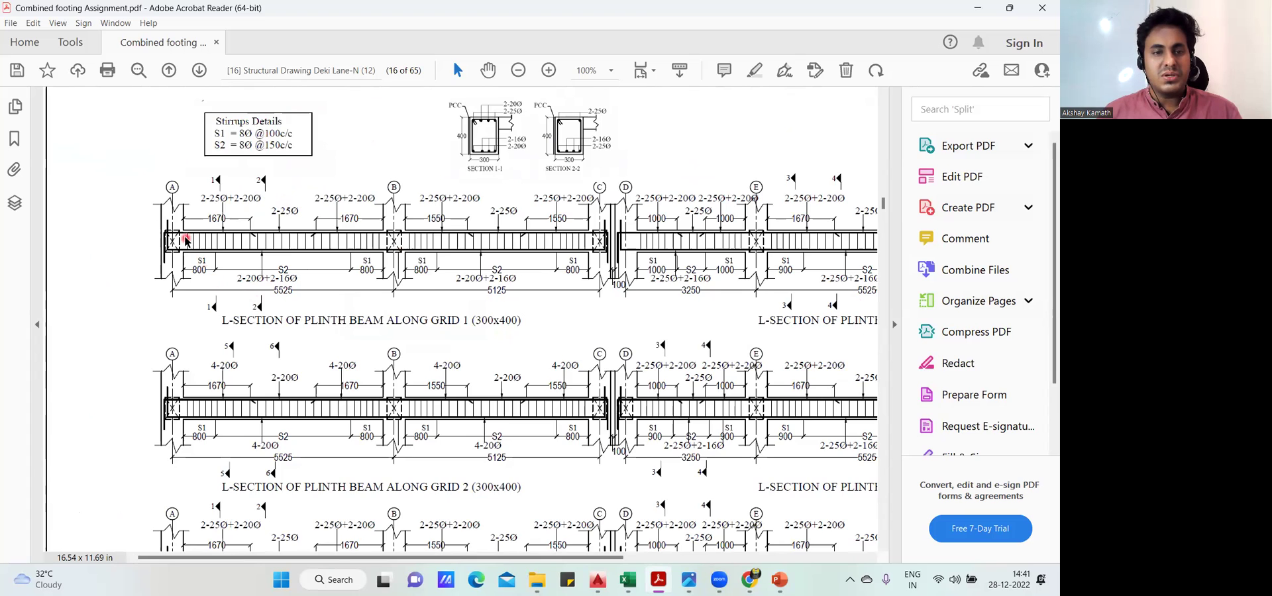
pyautogui.keyDown('ctrl'); pyautogui.scroll(2, 186, 240); pyautogui.keyUp('ctrl')
pyautogui.scroll(5, 333, 246)
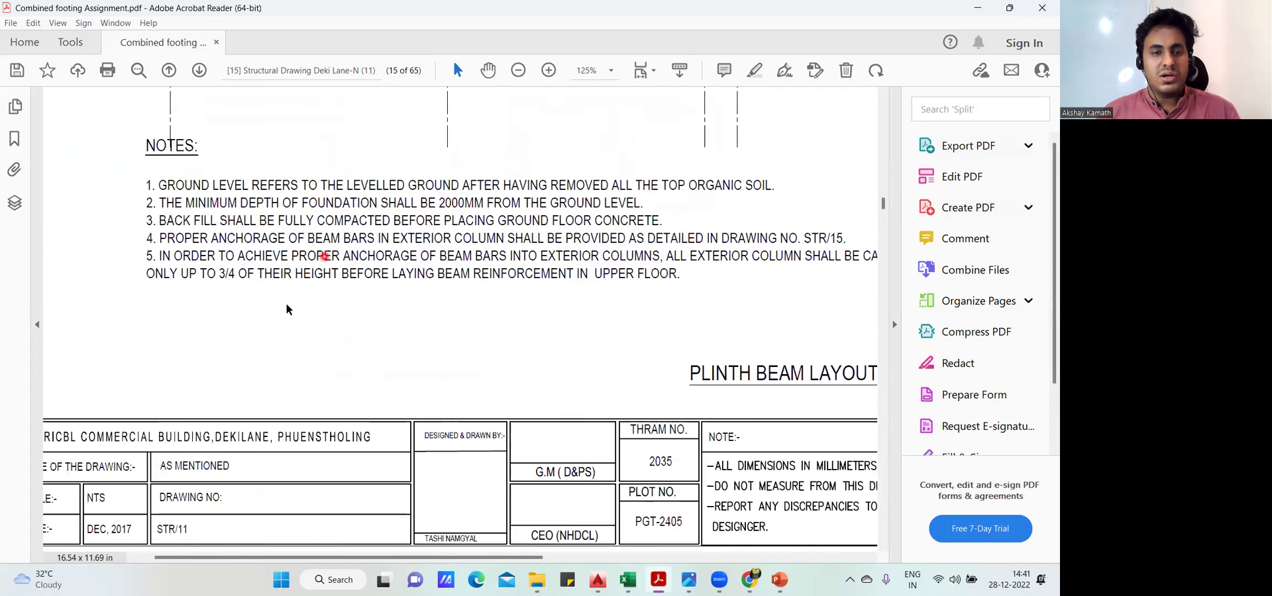
pyautogui.scroll(-5, 286, 308)
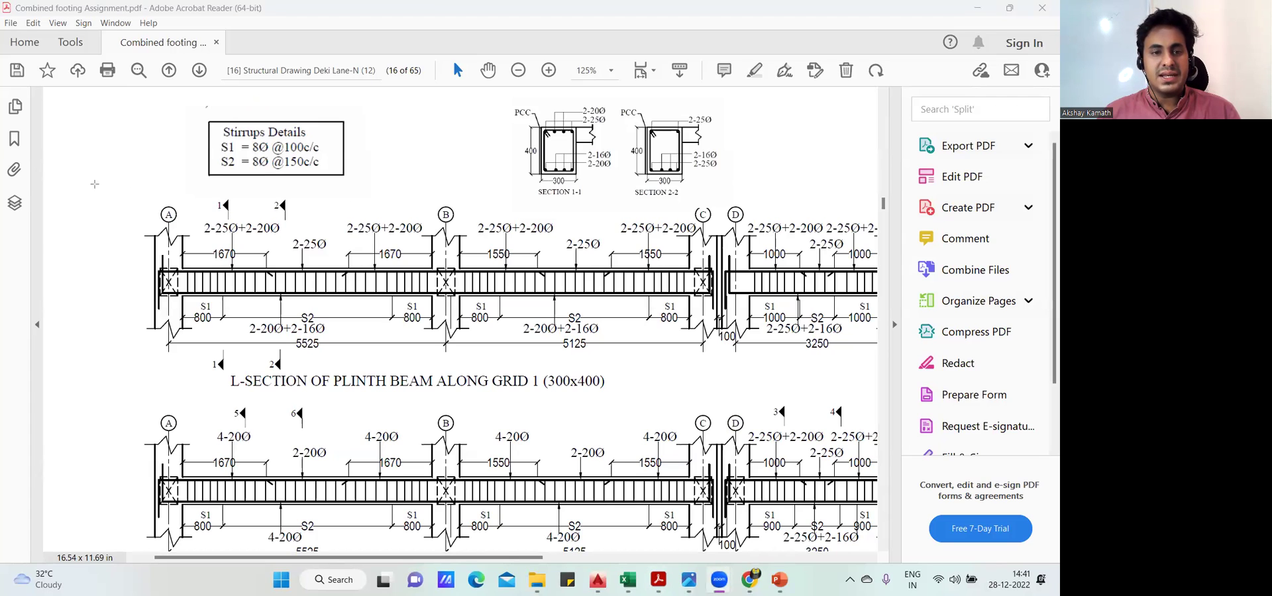
# Step: Box the grid 1 L-section in magenta and cover the S1 800 zones at grids A, B and C in green
pyautogui.moveTo(94, 184)
pyautogui.mouseDown()
pyautogui.moveTo(673, 238)
pyautogui.moveTo(729, 291)
pyautogui.moveTo(726, 359)
pyautogui.mouseUp()
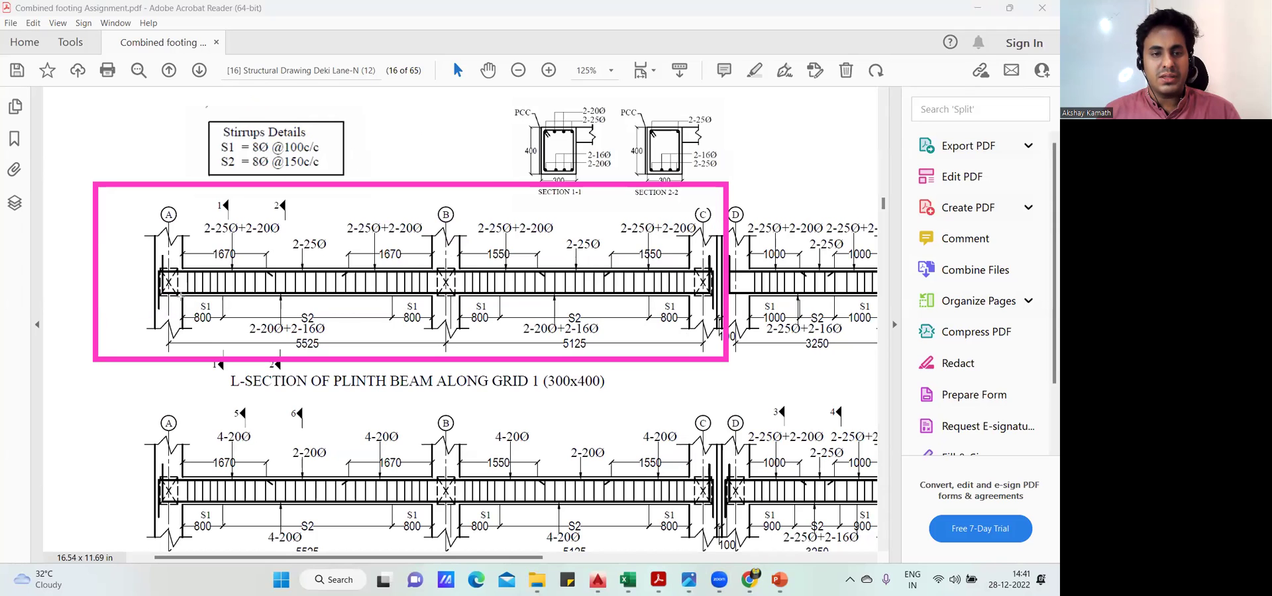
pyautogui.moveTo(180, 297)
pyautogui.mouseDown()
pyautogui.moveTo(213, 338)
pyautogui.moveTo(221, 323)
pyautogui.mouseUp()
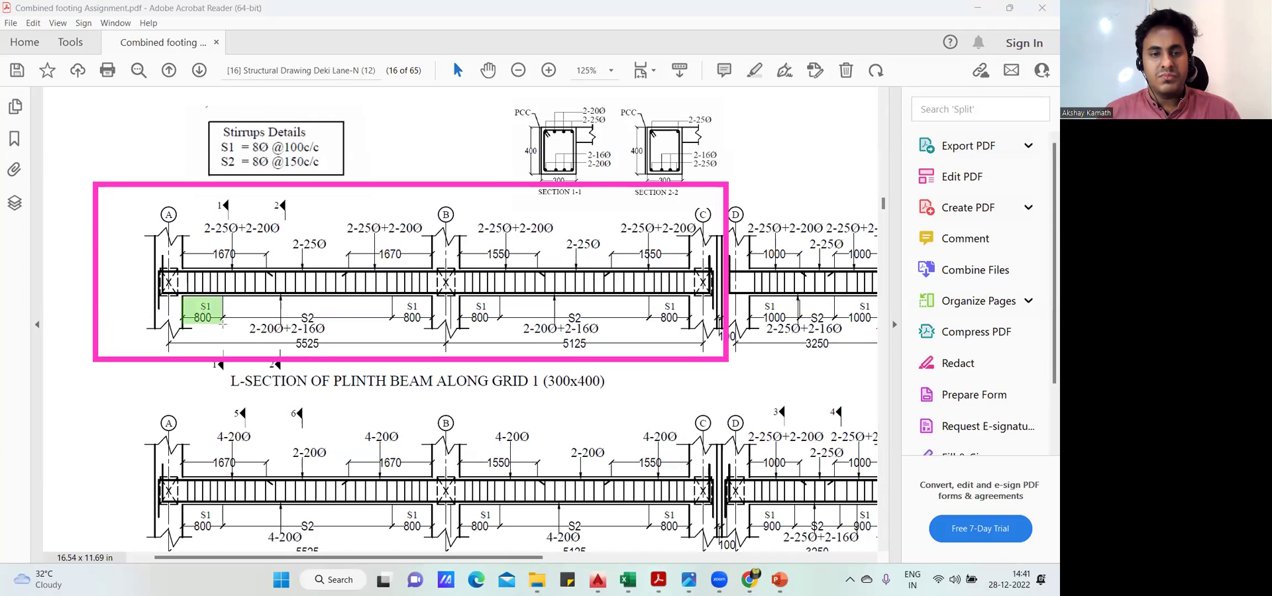
pyautogui.moveTo(392, 296)
pyautogui.mouseDown()
pyautogui.moveTo(424, 323)
pyautogui.moveTo(501, 323)
pyautogui.mouseUp()
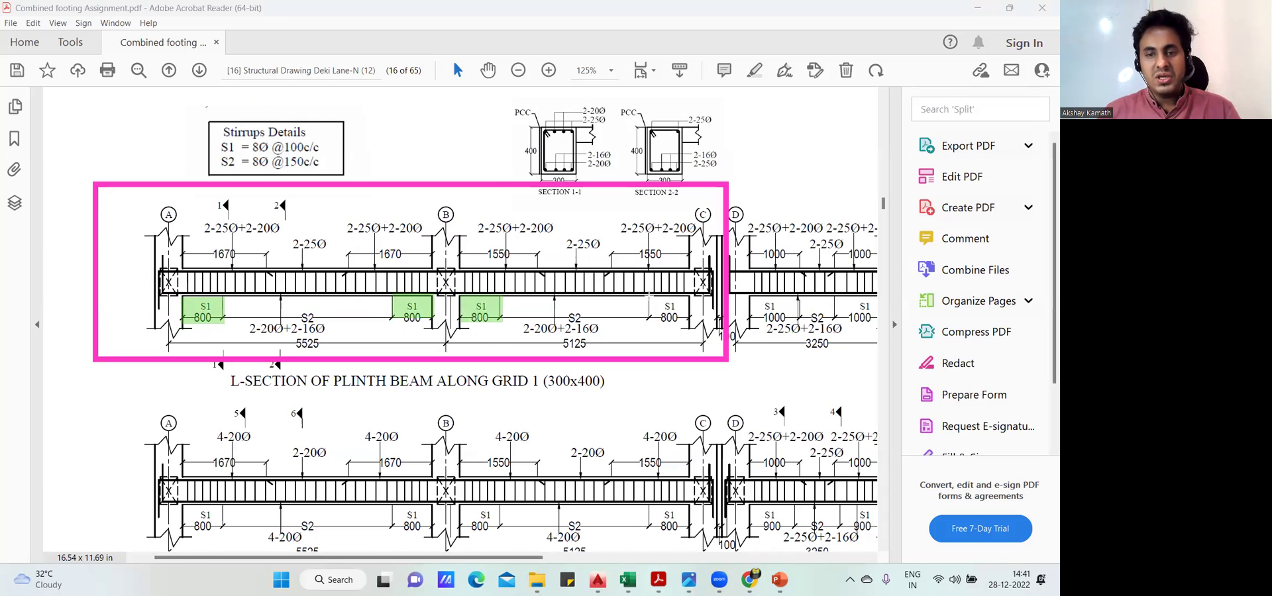
pyautogui.moveTo(656, 313); pyautogui.dragTo(689, 323)
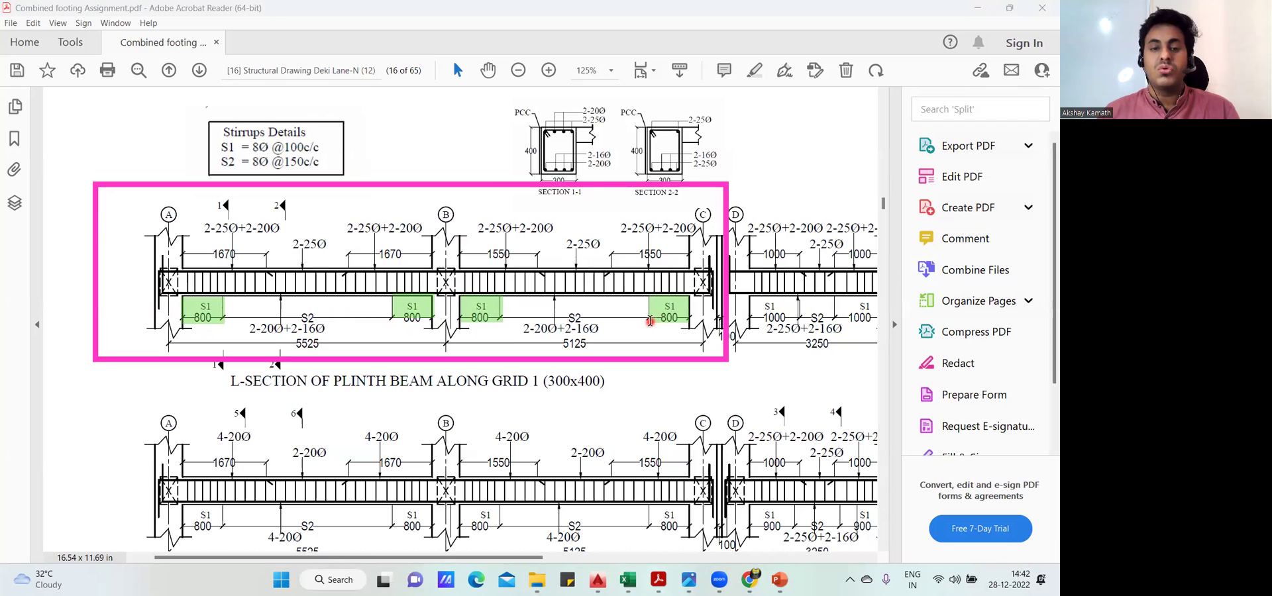
# Step: Add a note reading '3200 mm' and '3200 /100 =32 no' below the grid 1 section title
pyautogui.click(55, 115)
pyautogui.write('3200')
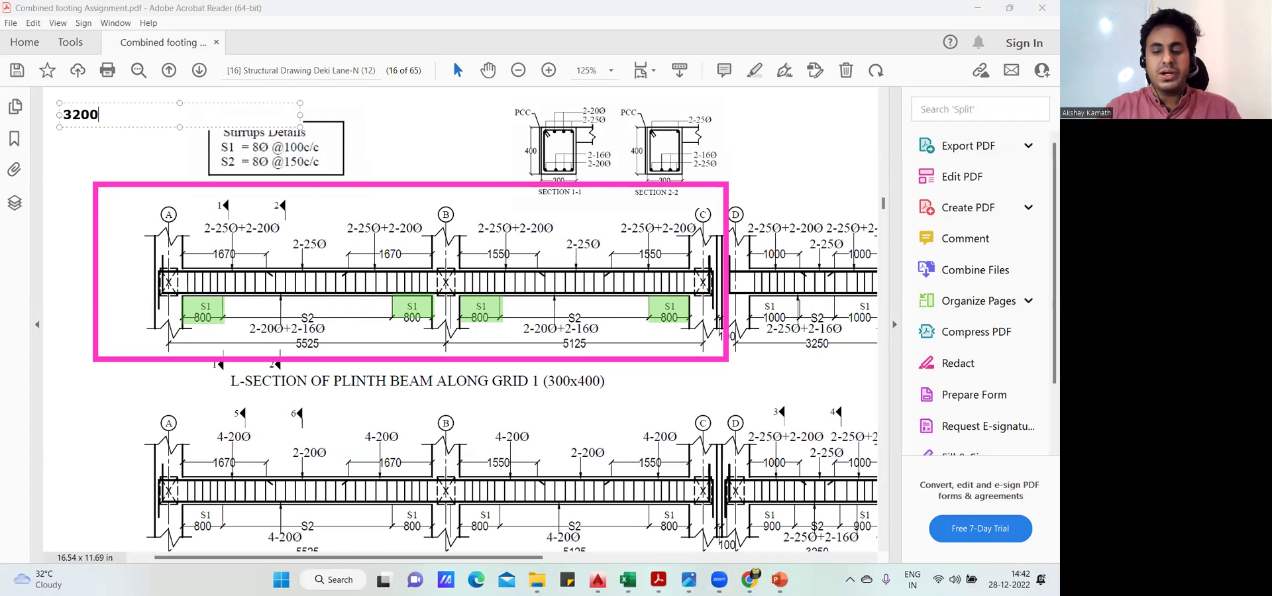
pyautogui.write(' mm')
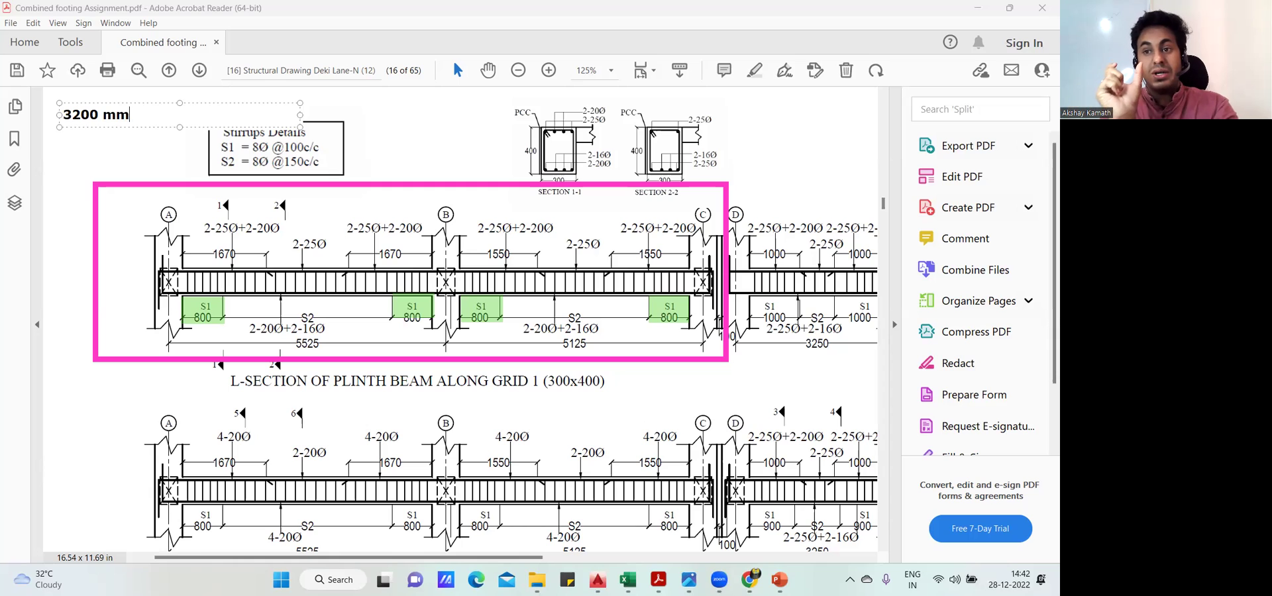
pyautogui.press('Return')
pyautogui.press('Return')
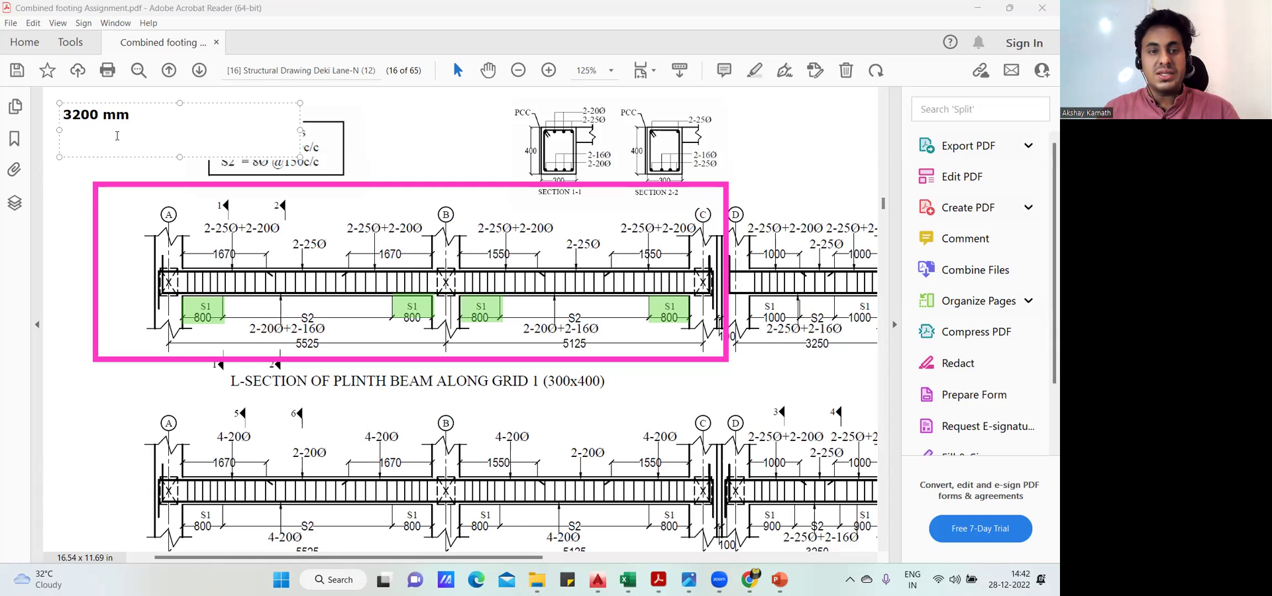
pyautogui.moveTo(117, 156); pyautogui.dragTo(115, 437)
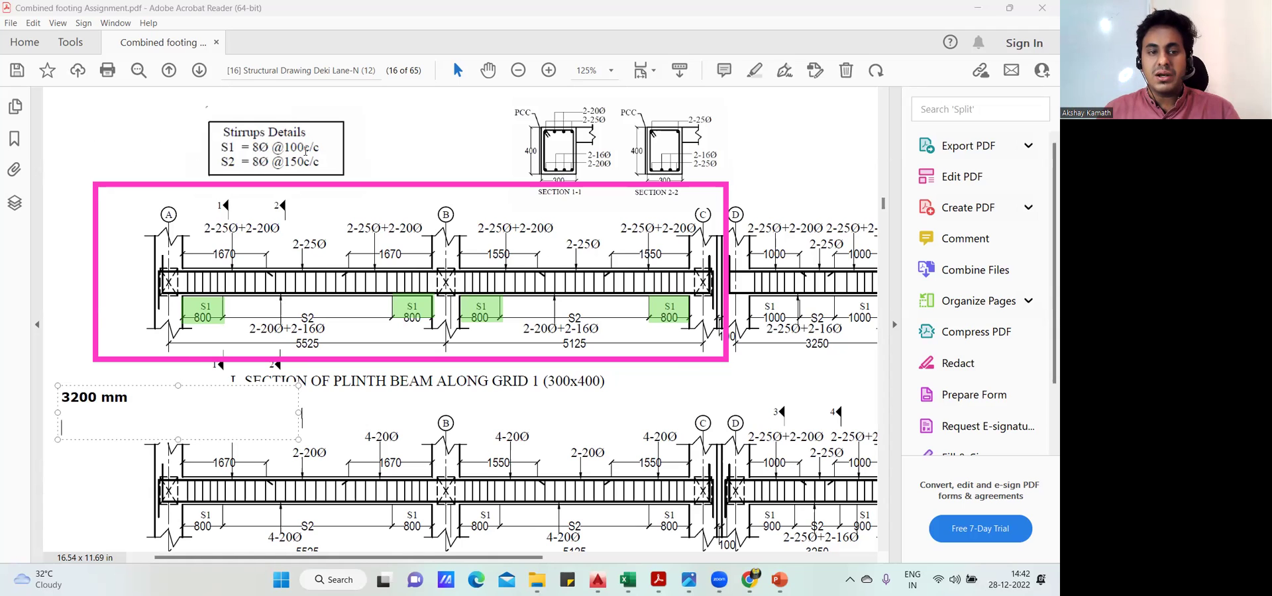
pyautogui.write('3200')
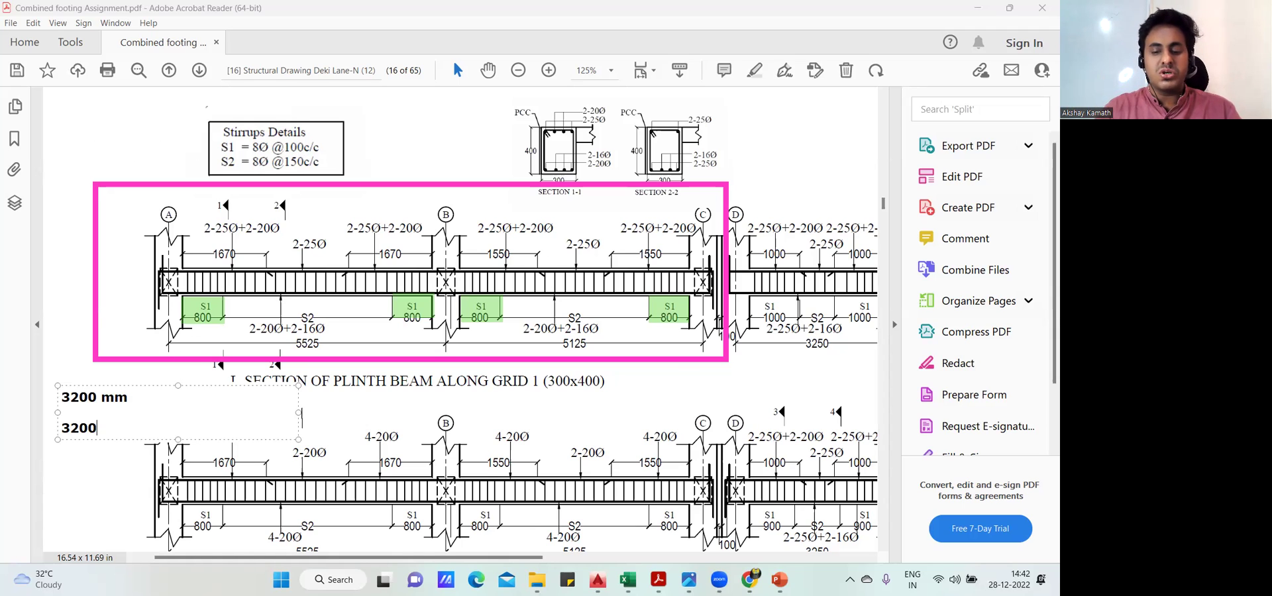
pyautogui.write(' /')
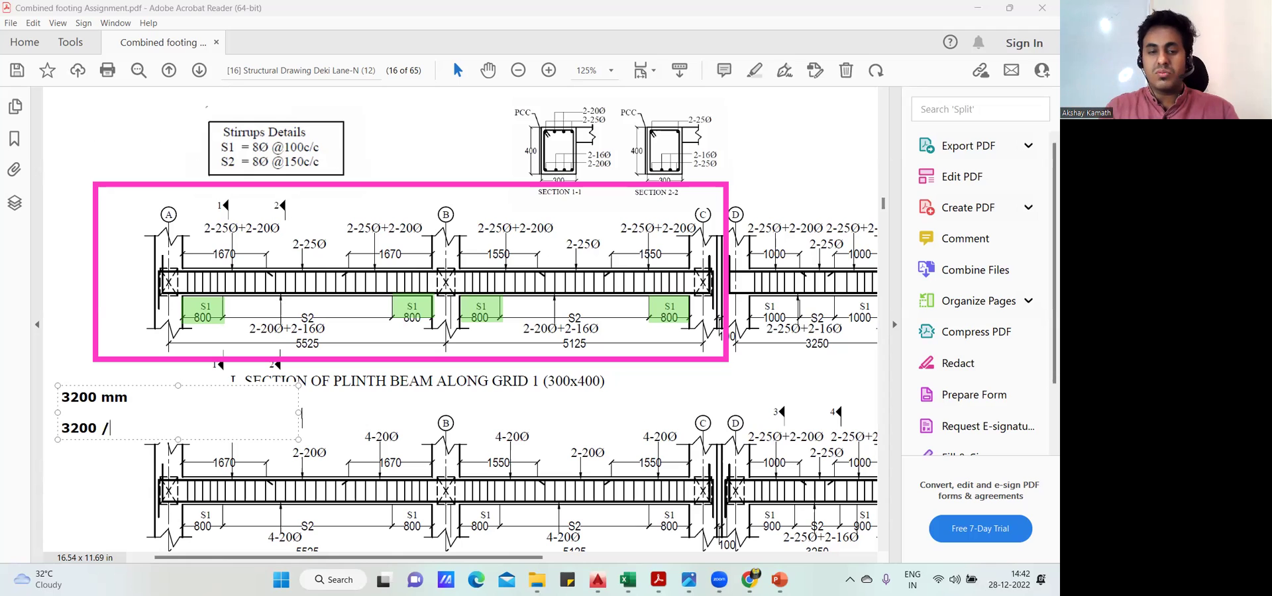
pyautogui.write('100 =')
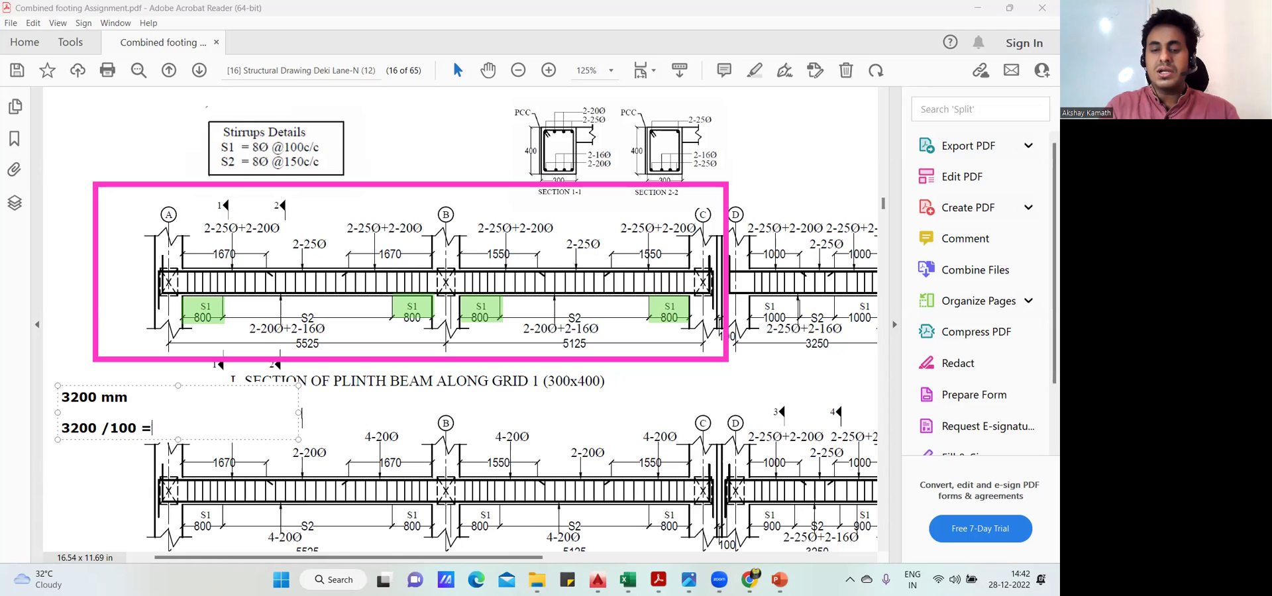
pyautogui.write('32 nos')
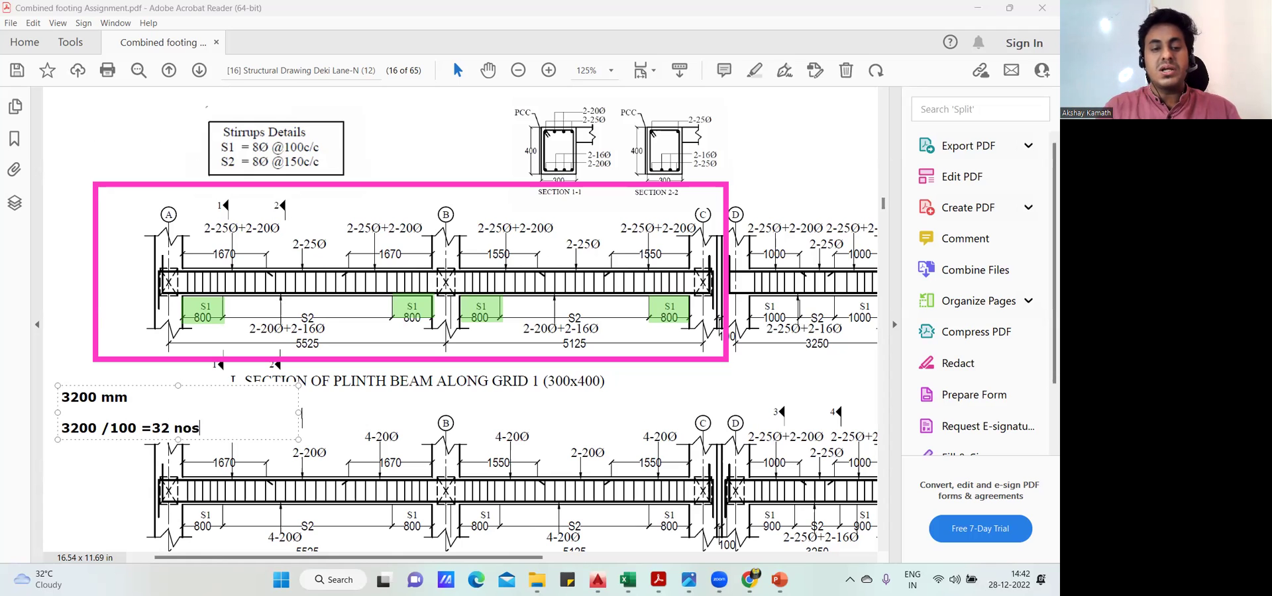
pyautogui.click(180, 362)
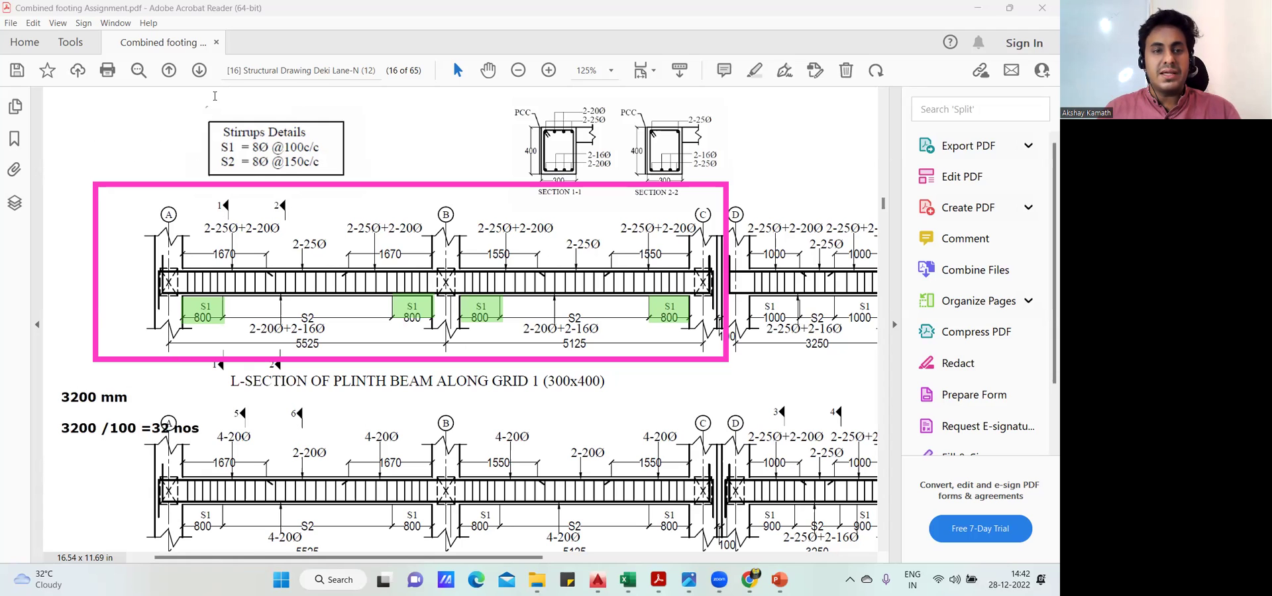
# Step: Clear the magenta box and green highlights from the beam section
pyautogui.click(372, 306)
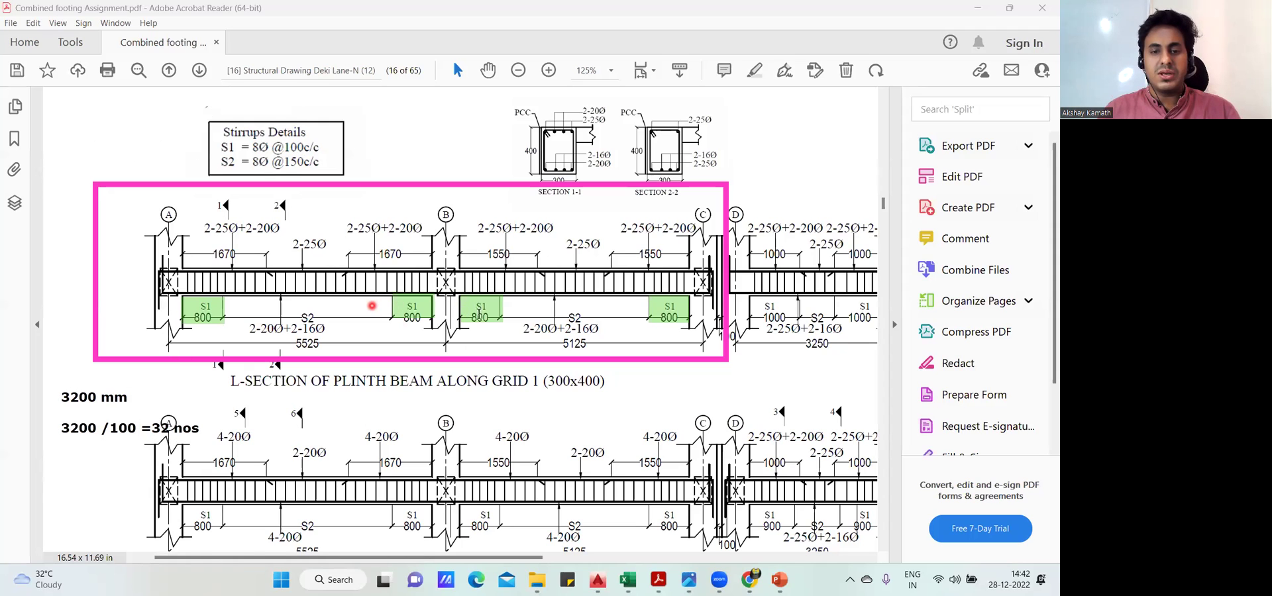
pyautogui.click(507, 350)
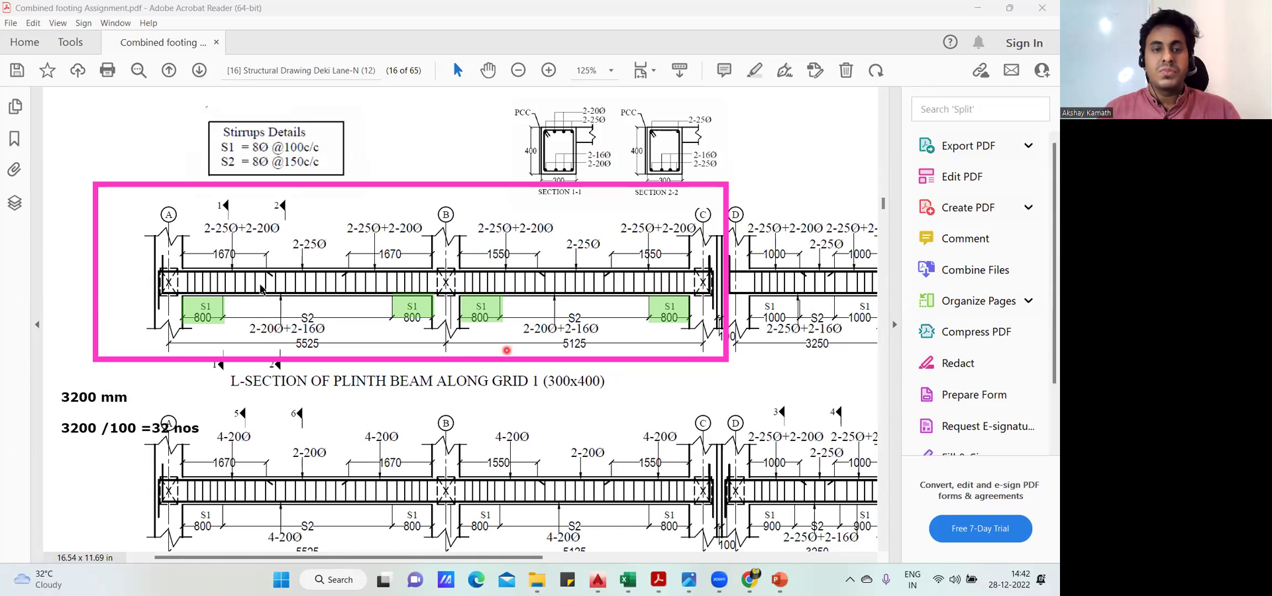
pyautogui.click(224, 265)
pyautogui.click(136, 381)
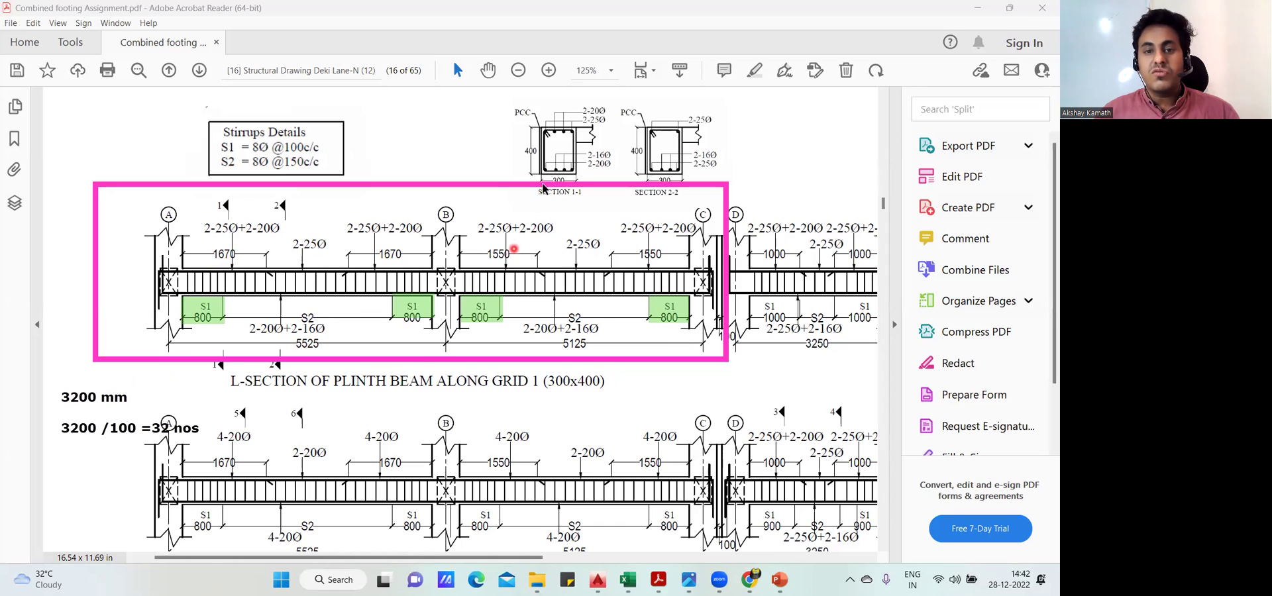
pyautogui.scroll(-1, 546, 186)
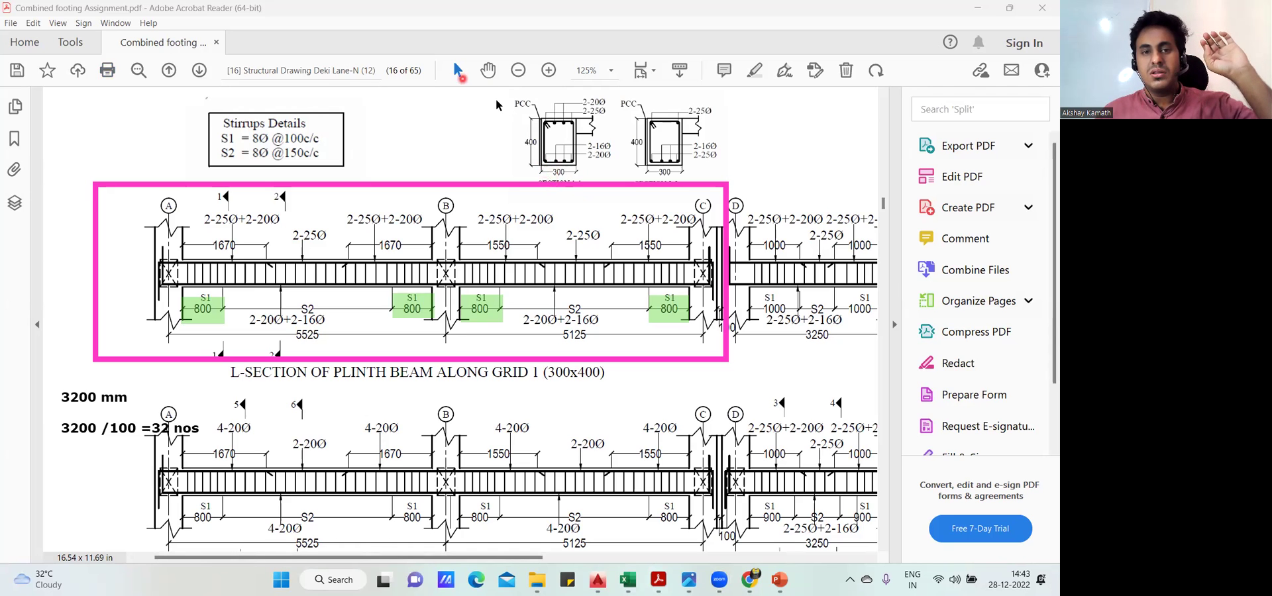
pyautogui.press('Escape')
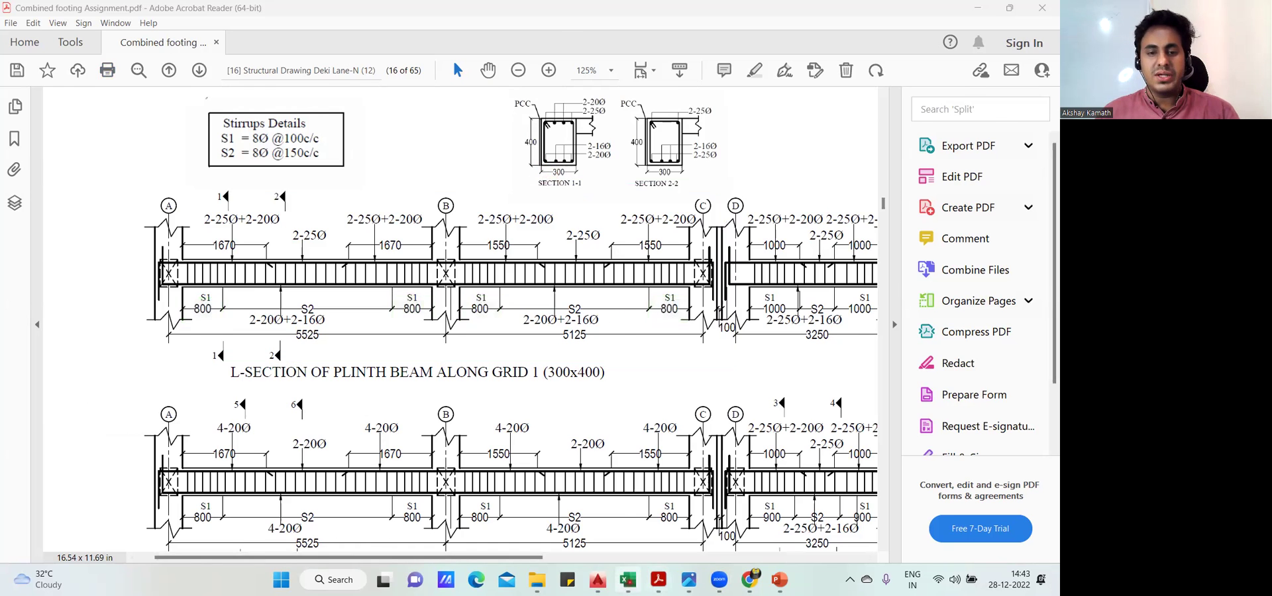
# Step: In Excel, check the 300 x 400 beam size and the top 242 dimension formula
pyautogui.click(628, 579)
pyautogui.click(108, 340)
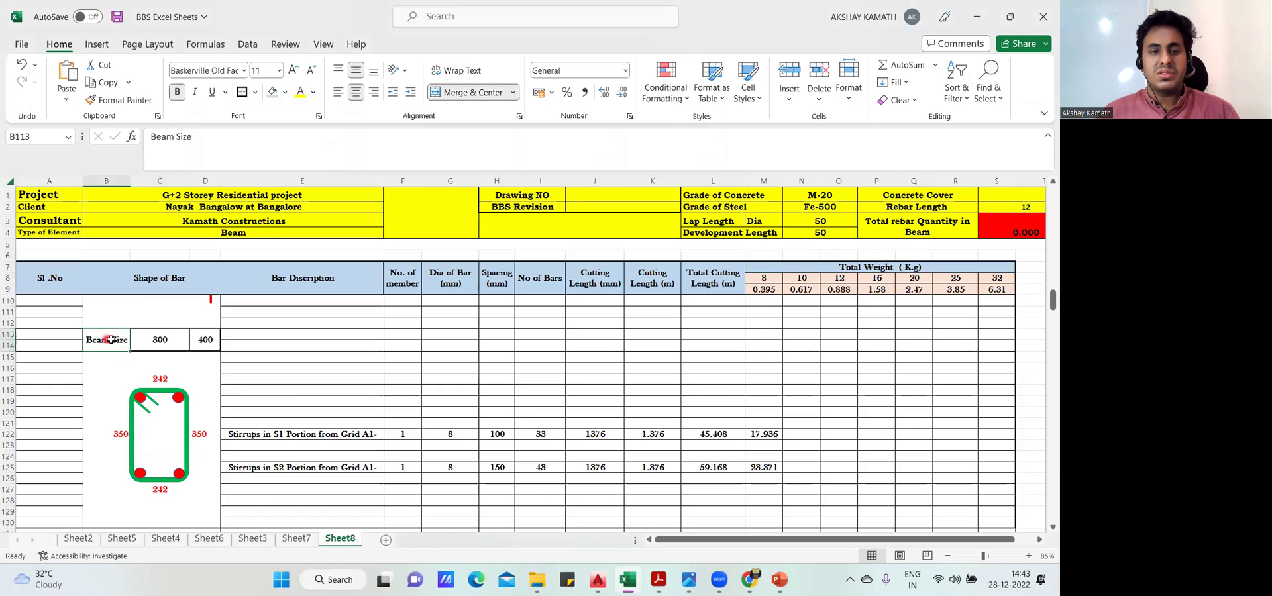
pyautogui.click(172, 339)
pyautogui.click(214, 340)
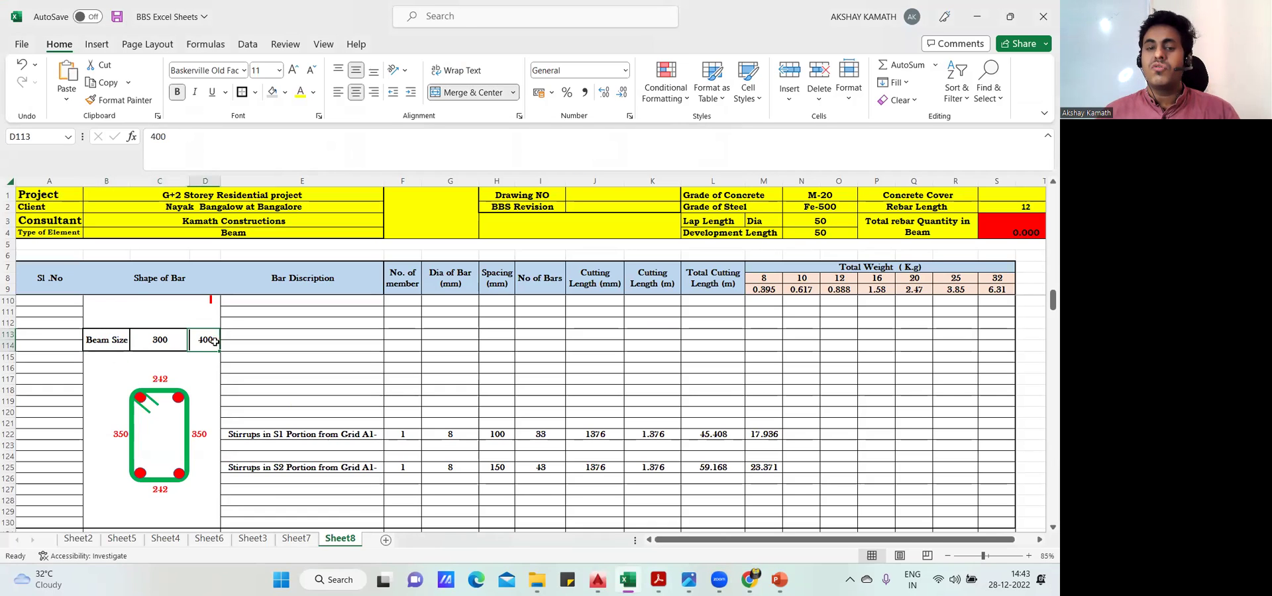
pyautogui.click(157, 378)
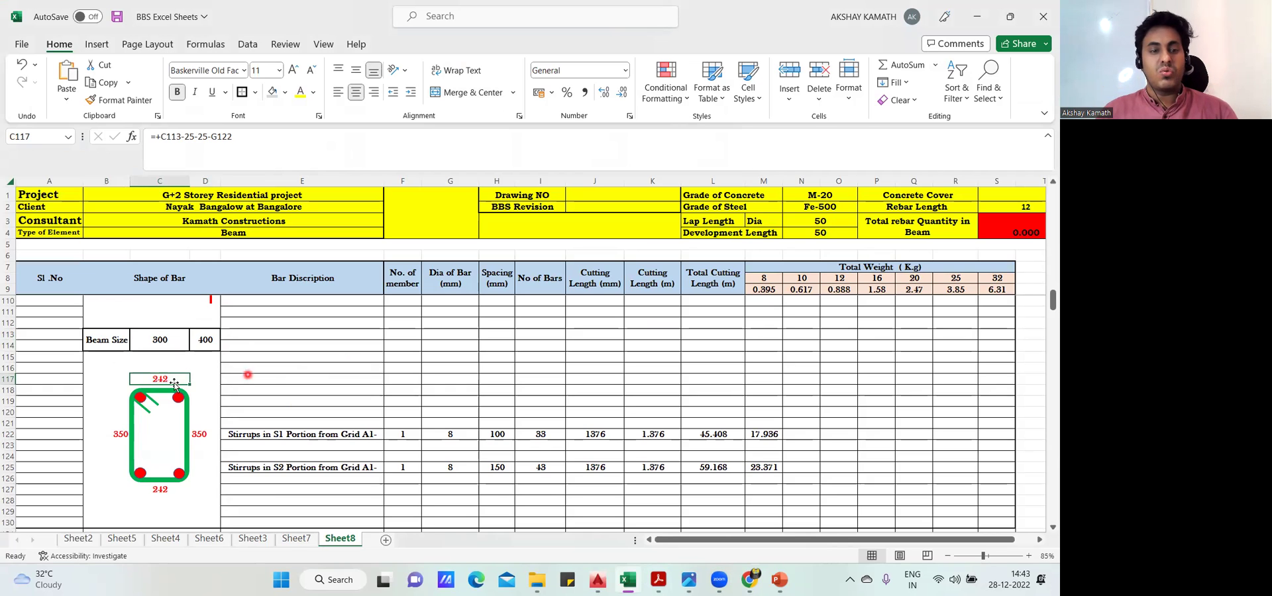
# Step: Enter +300-25-25-8 in E116 to get the 242 inner width
pyautogui.click(271, 369)
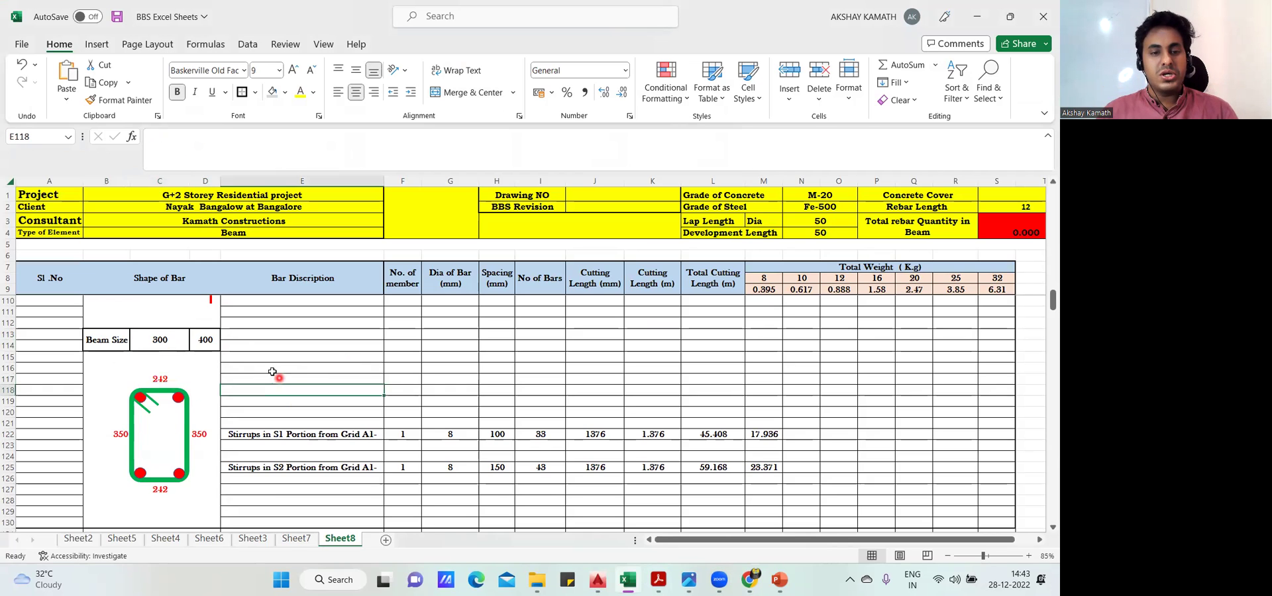
pyautogui.write('+30')
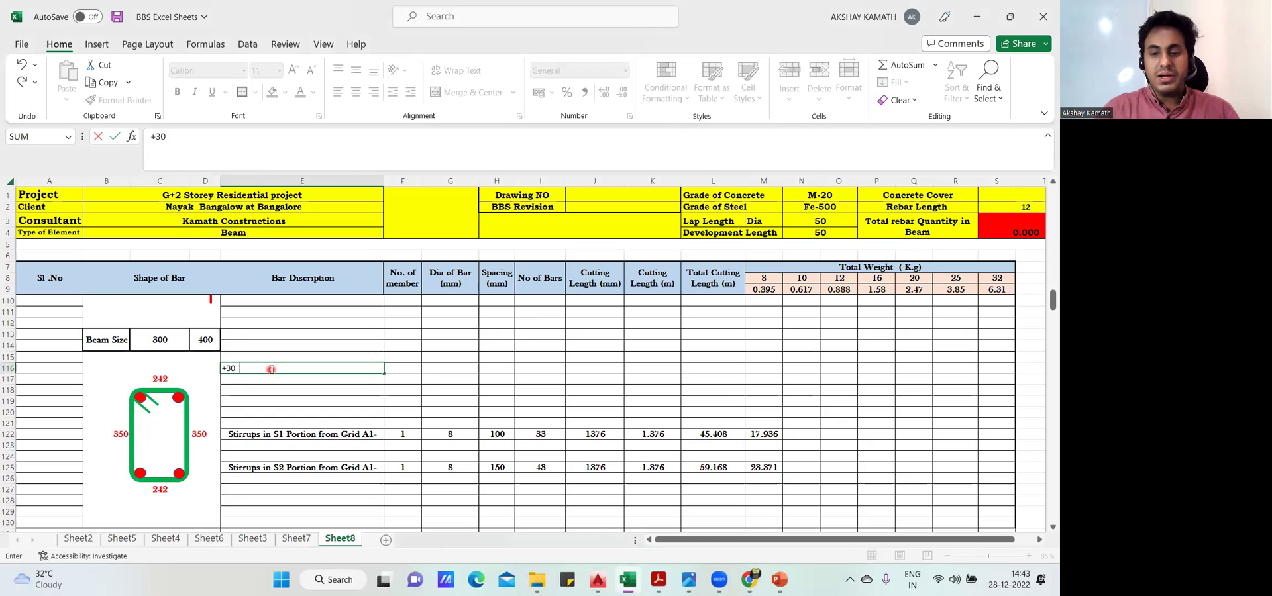
pyautogui.write('0-')
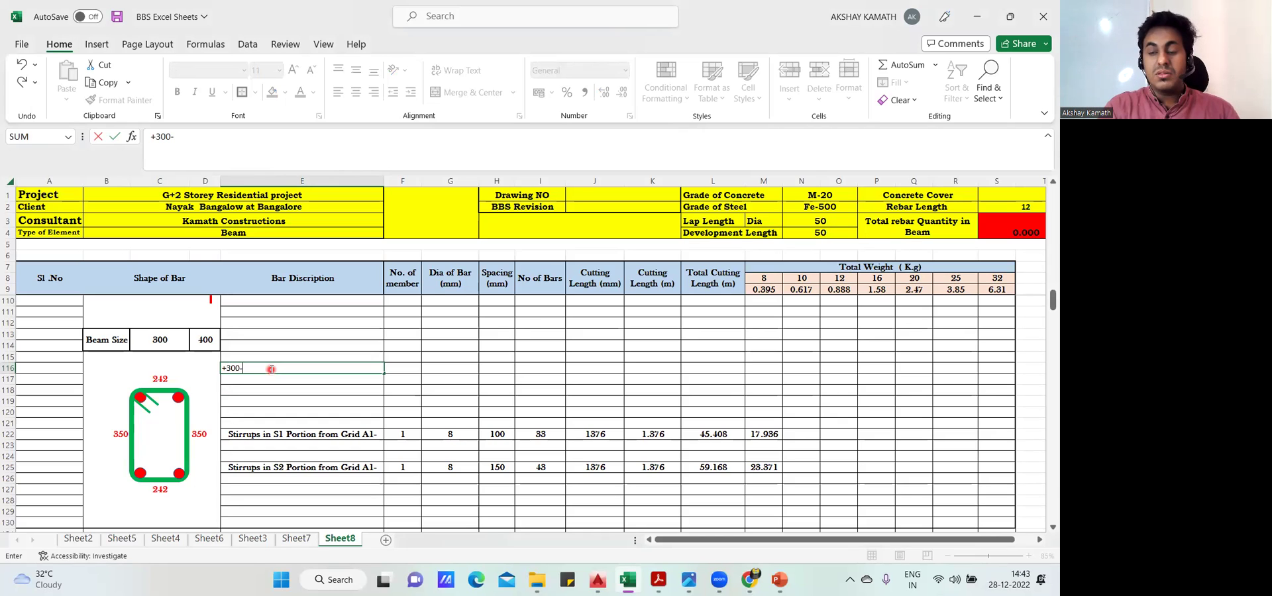
pyautogui.write('25')
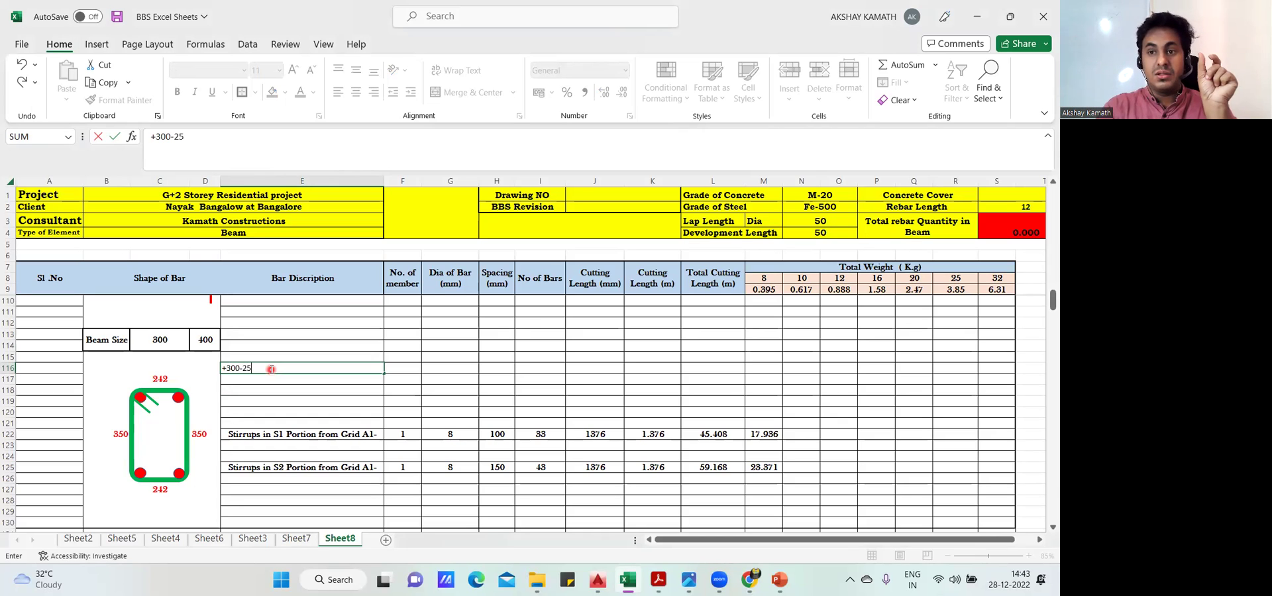
pyautogui.write('-2')
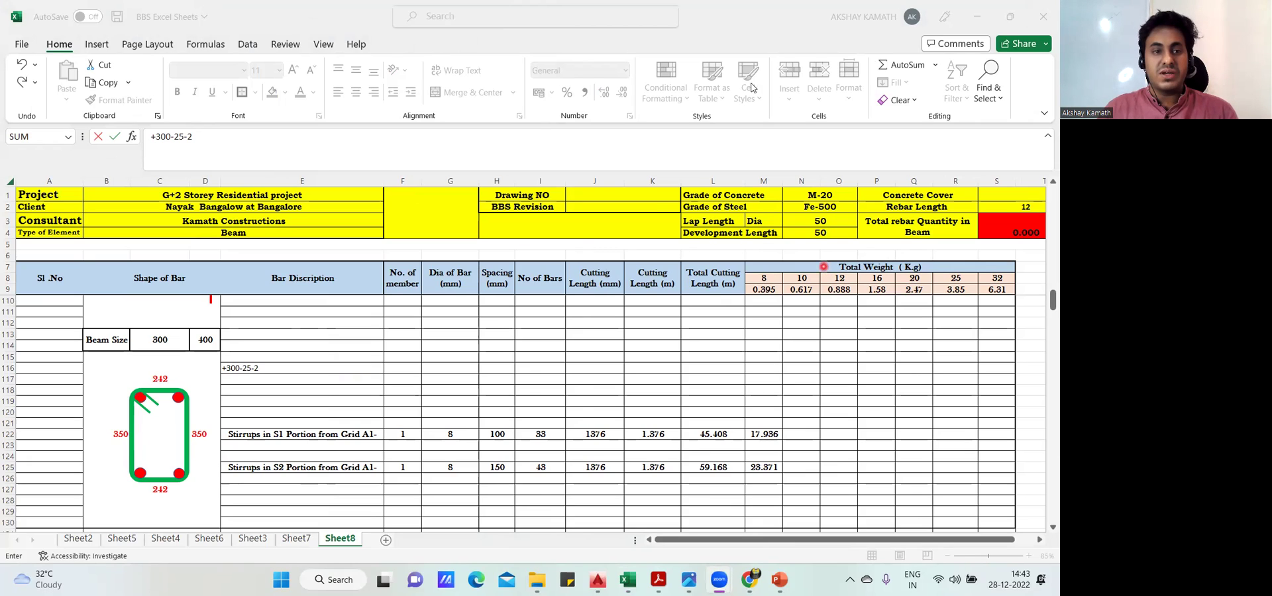
pyautogui.click(324, 152)
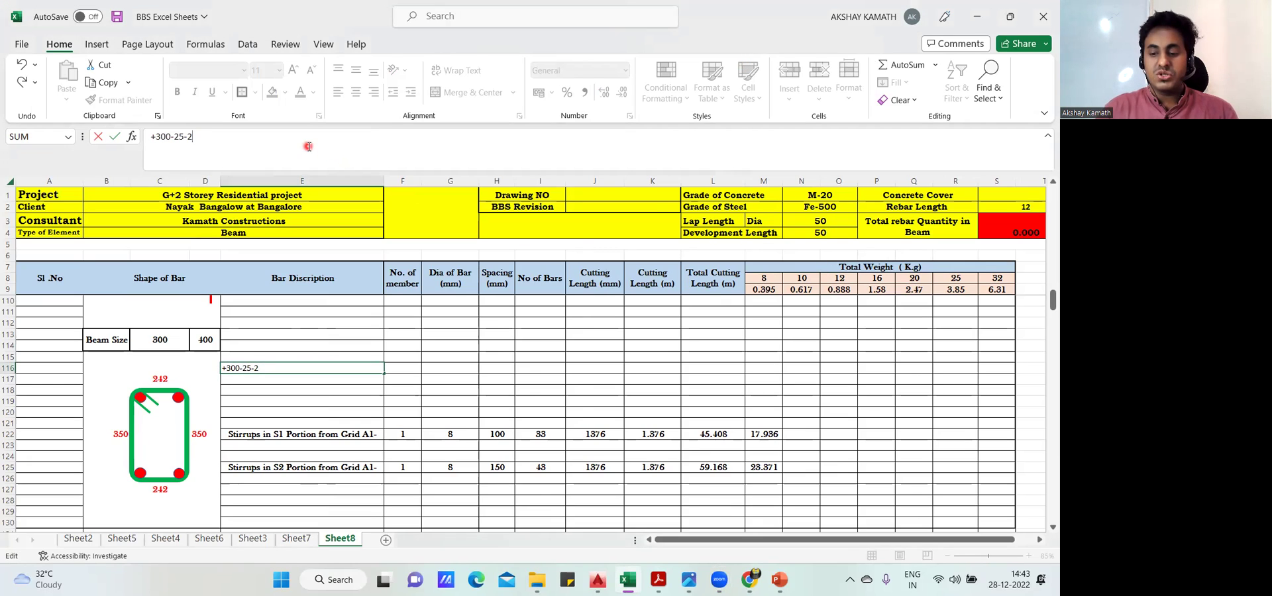
pyautogui.write('5-')
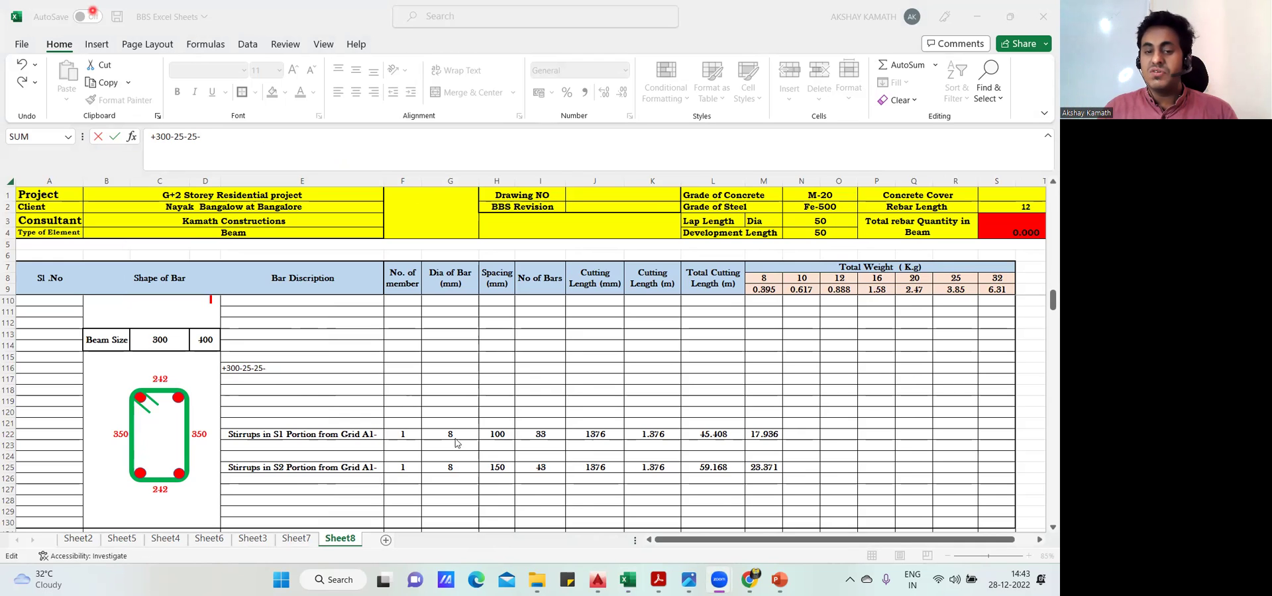
pyautogui.click(255, 148)
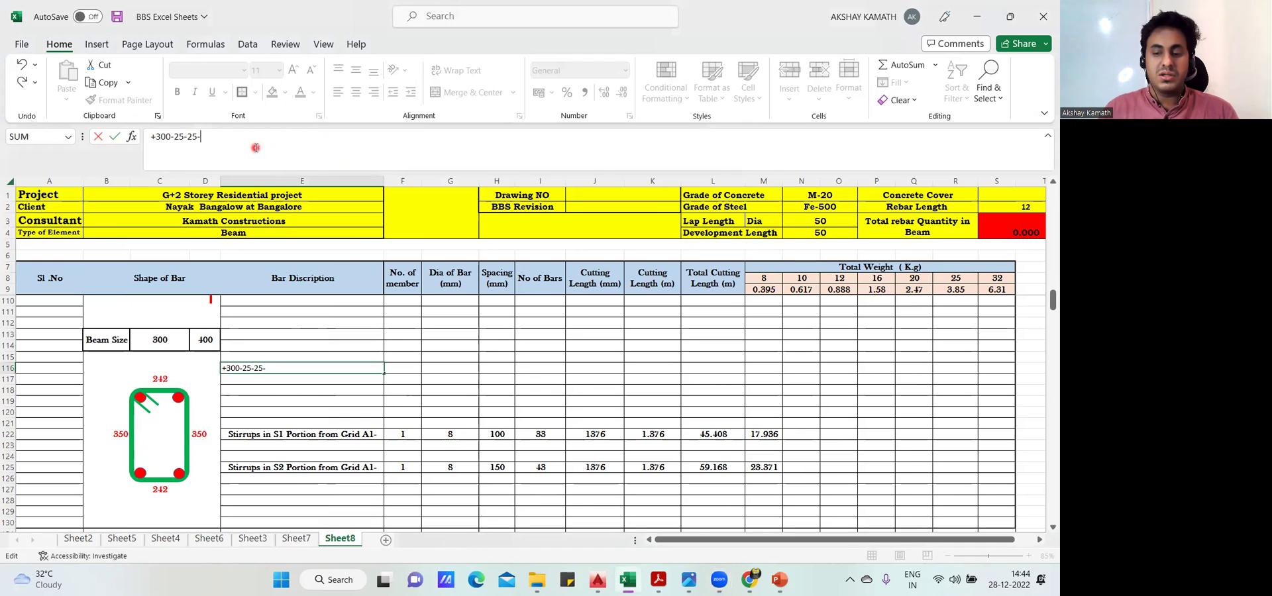
pyautogui.write('8')
pyautogui.press('Return')
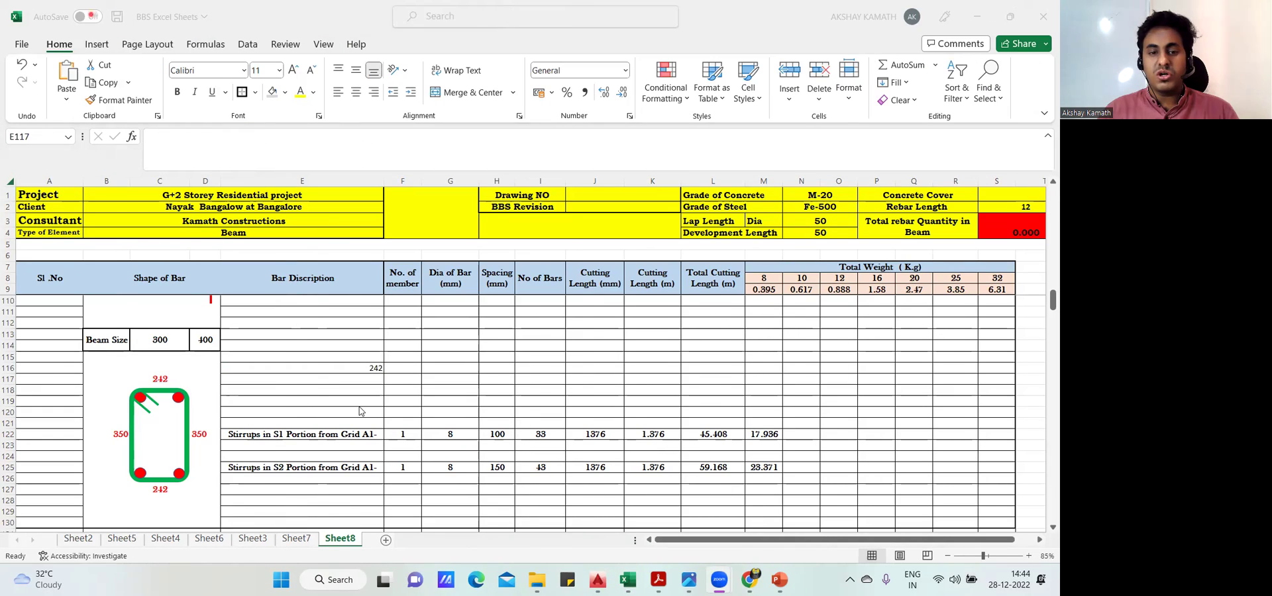
# Step: Review the 242 and 350 dimension formulas, then enter +400-25-25-8 in E118
pyautogui.click(477, 367)
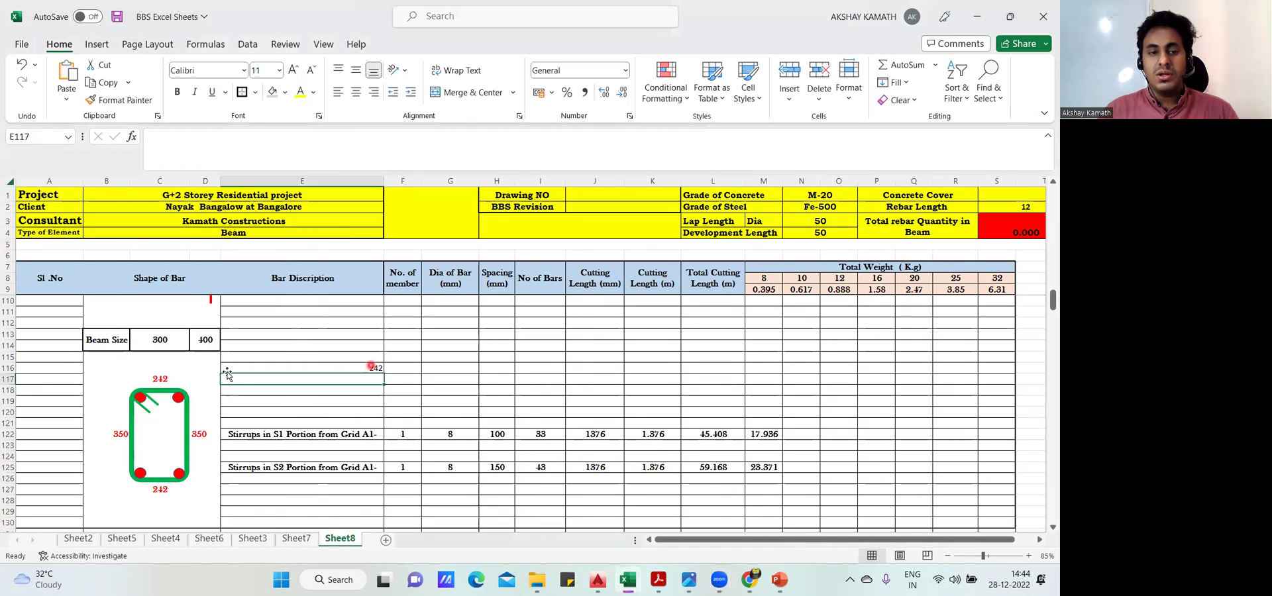
pyautogui.click(168, 379)
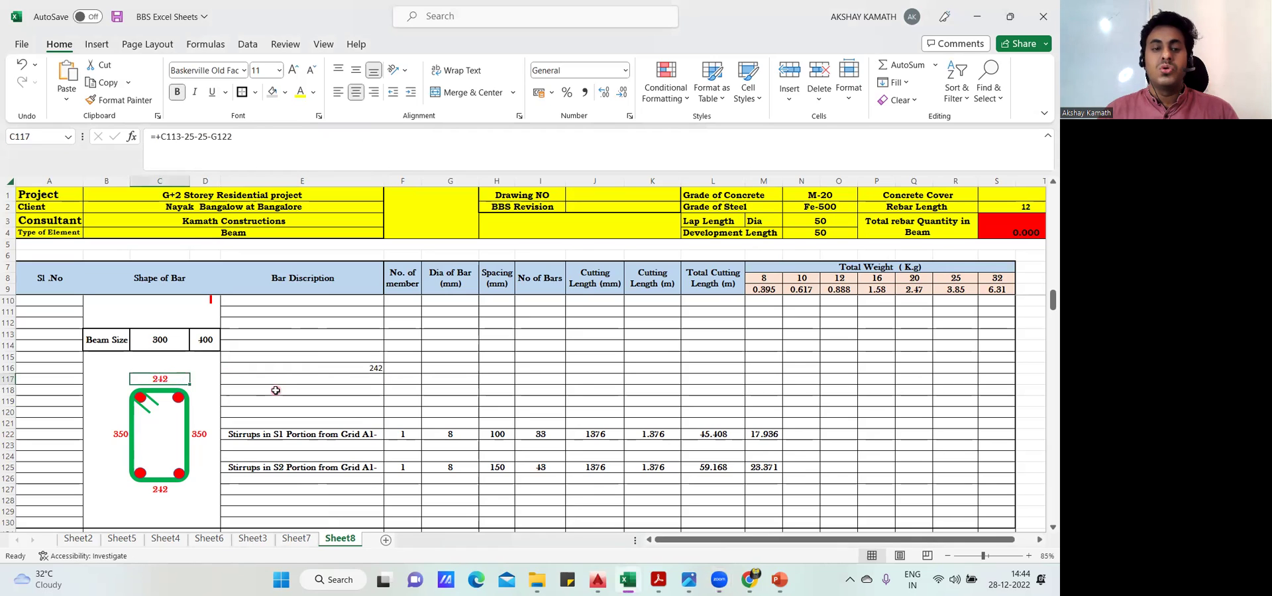
pyautogui.click(158, 490)
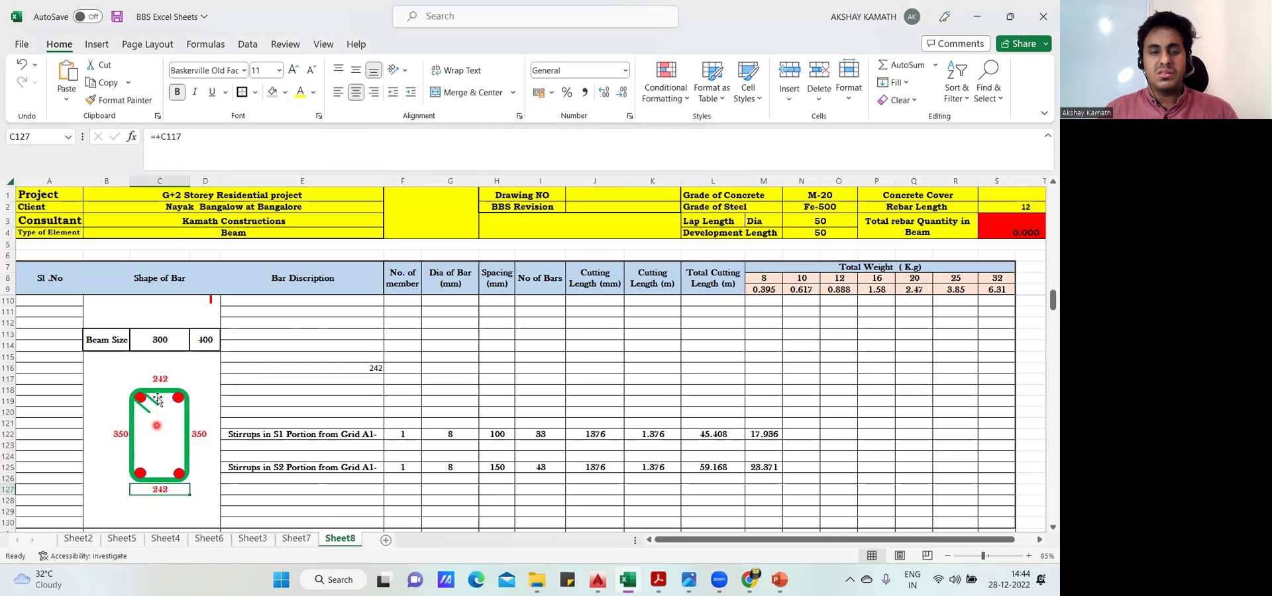
pyautogui.click(200, 435)
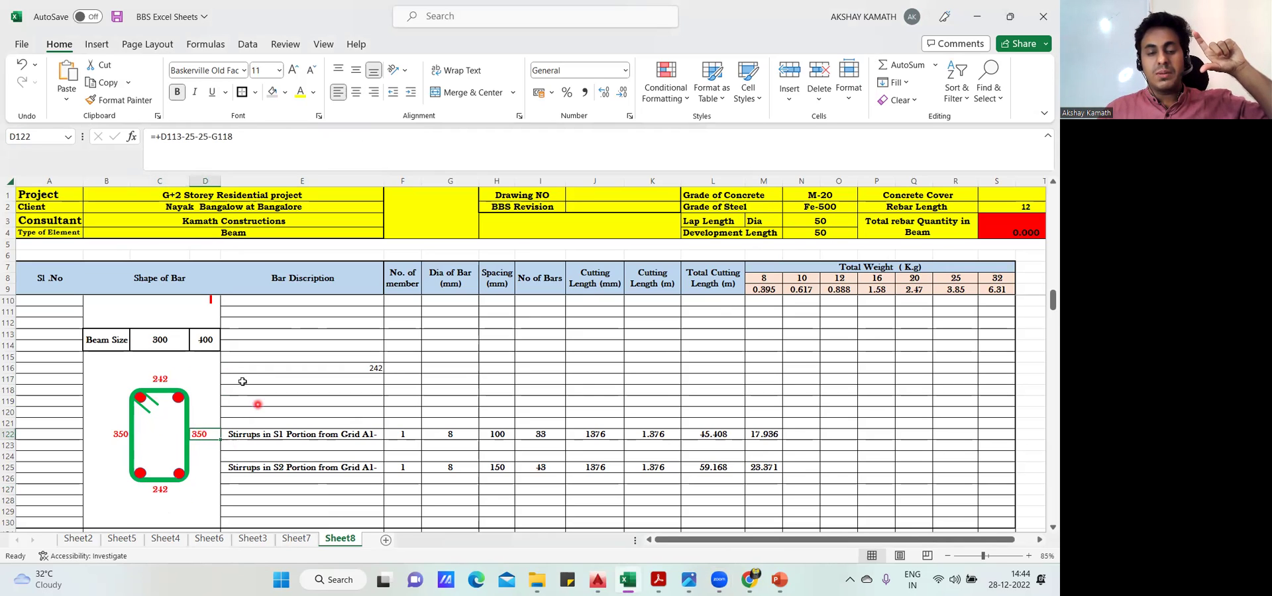
pyautogui.click(266, 388)
pyautogui.write('+')
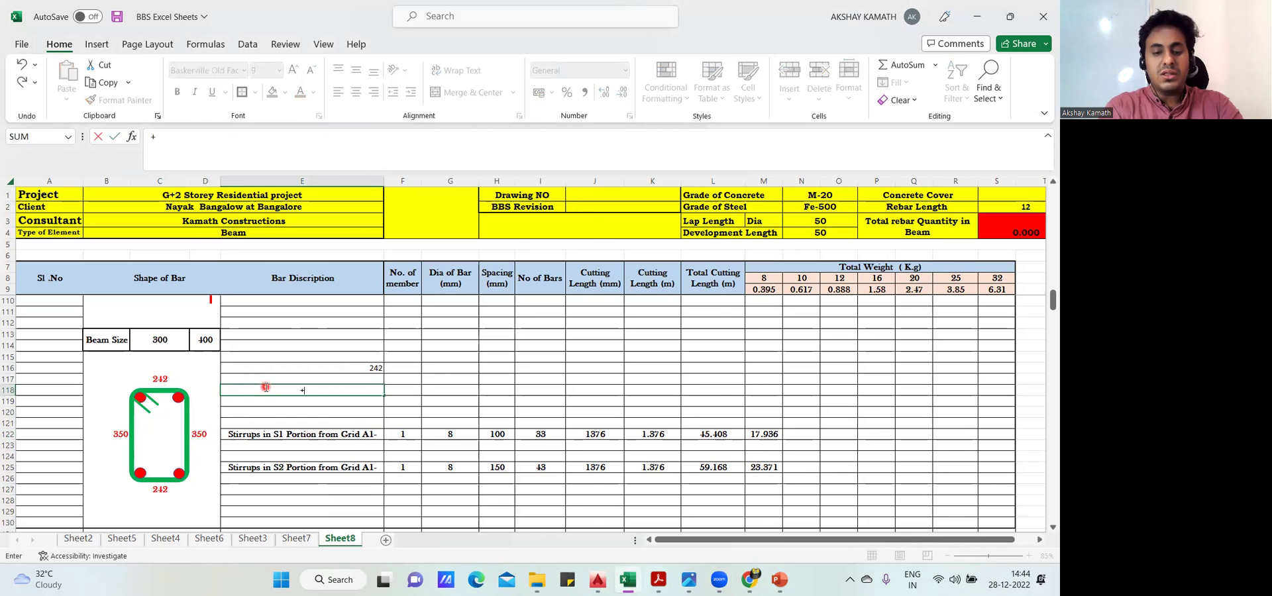
pyautogui.write('400')
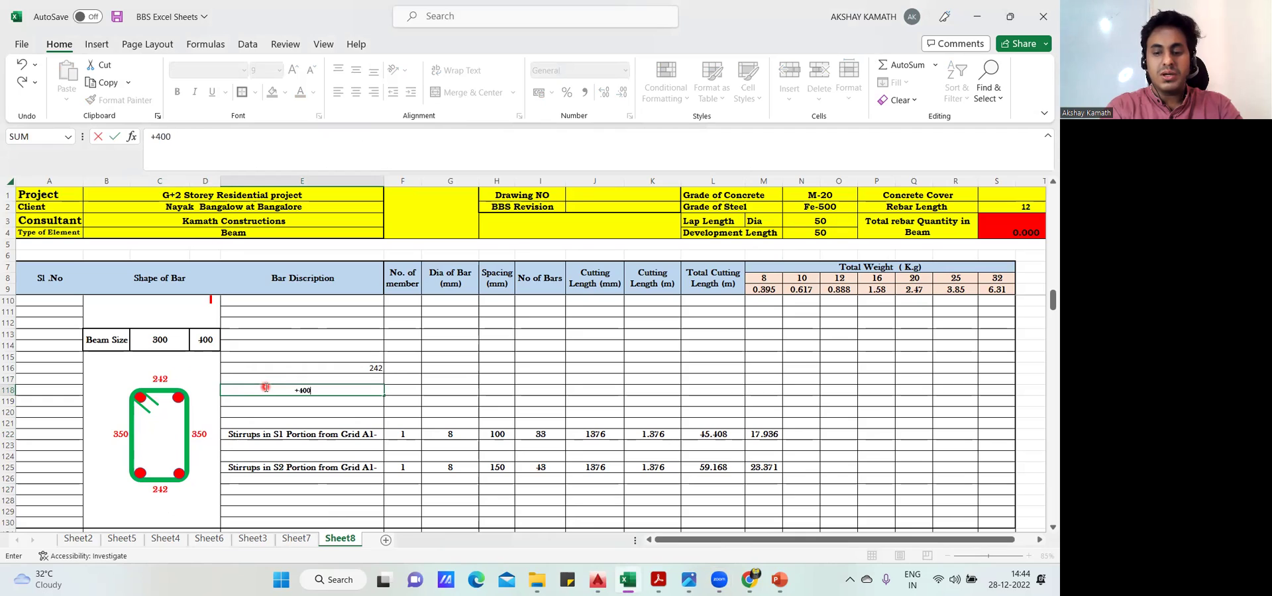
pyautogui.write('-')
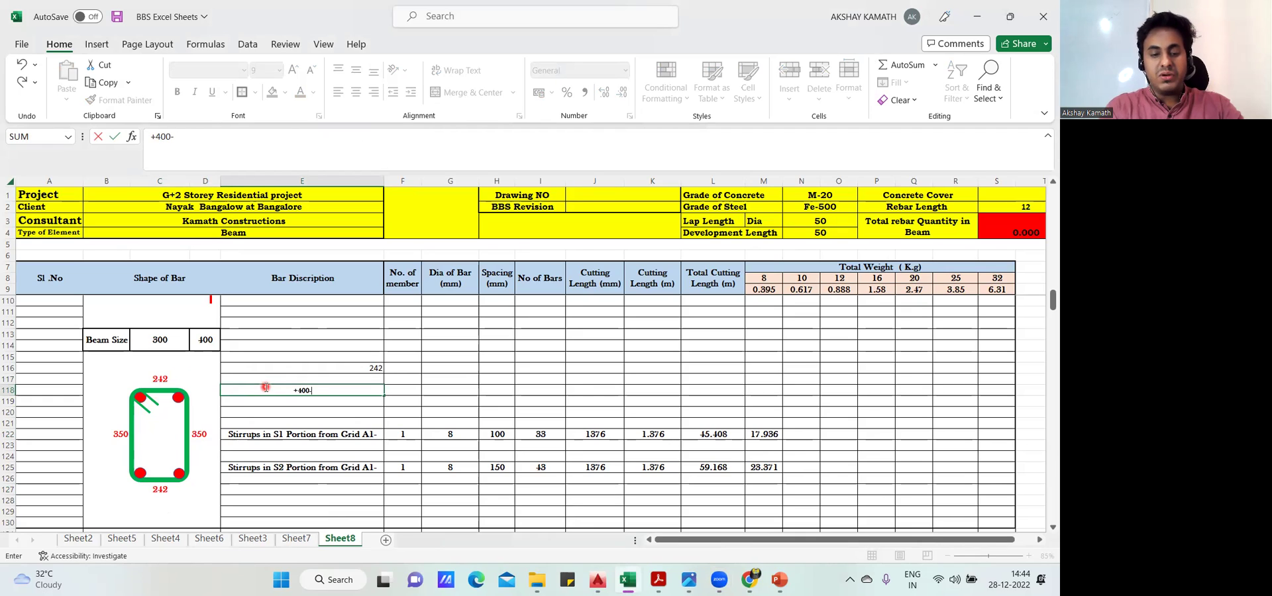
pyautogui.write('25-')
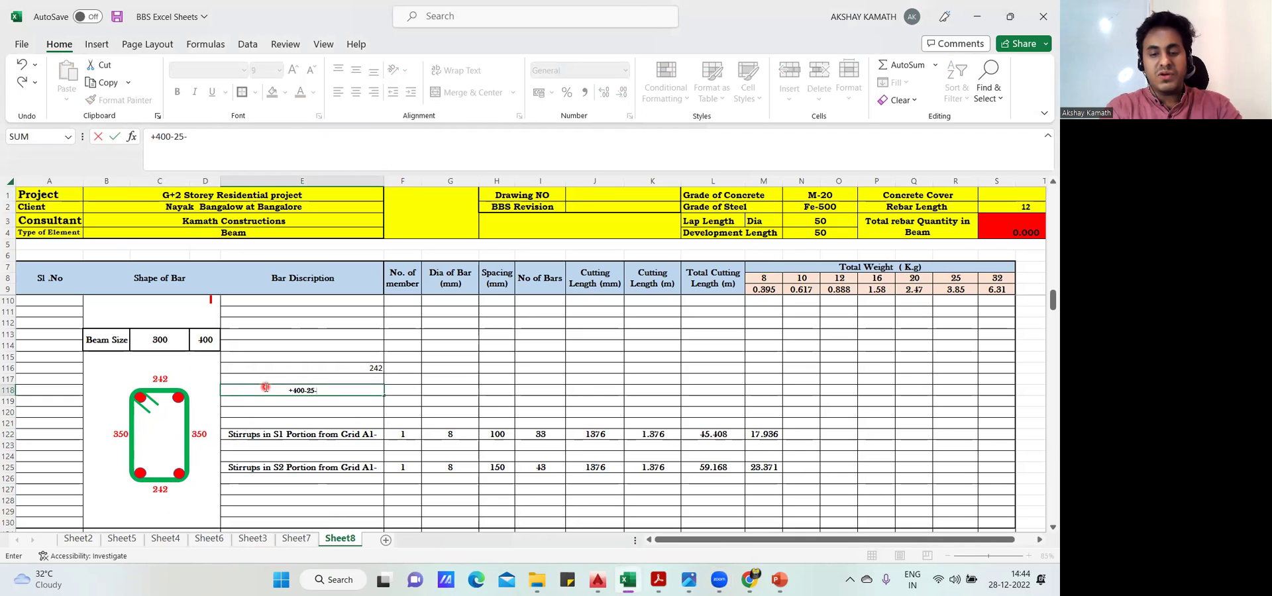
pyautogui.write('25-')
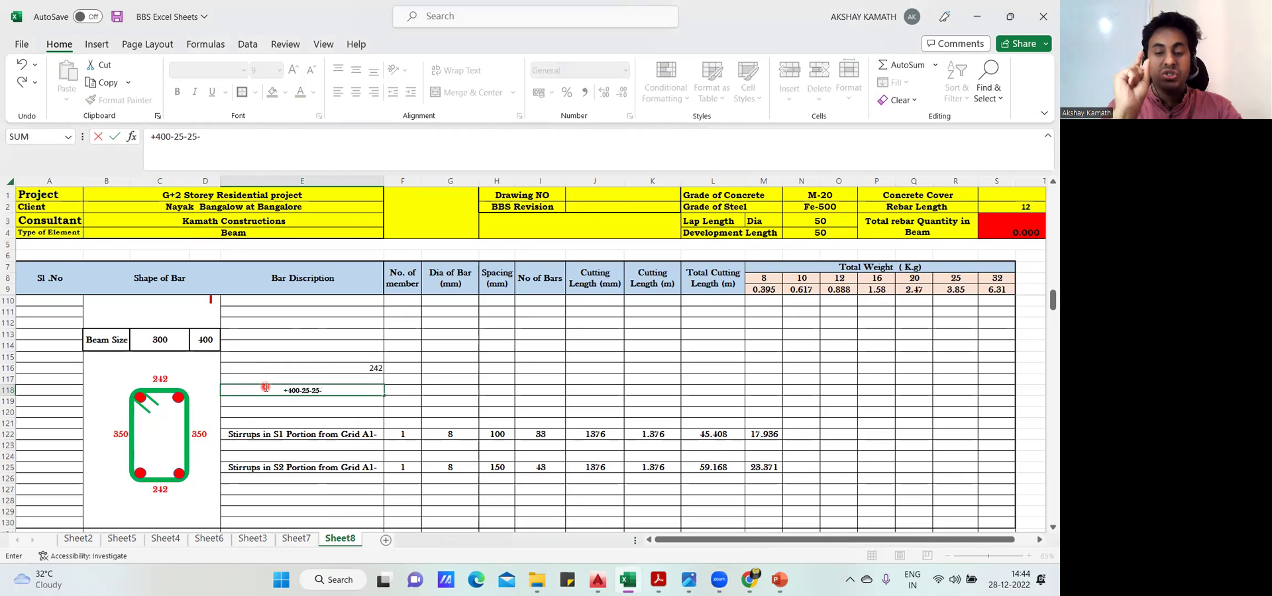
pyautogui.write('8')
pyautogui.press('Return')
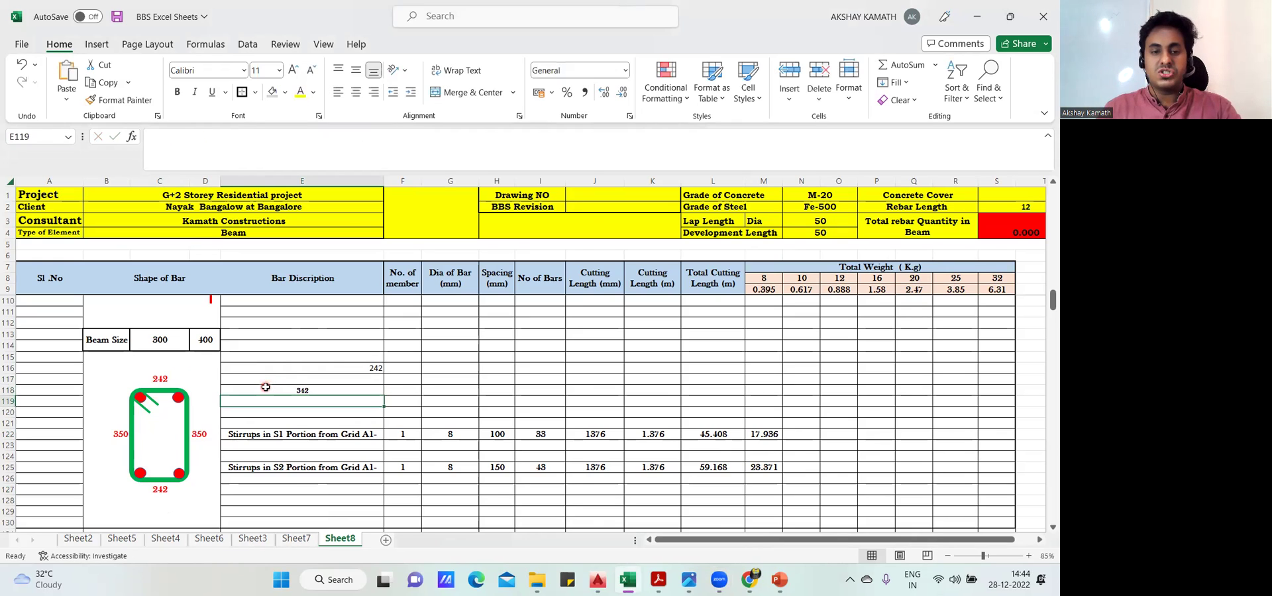
# Step: Compare E118's 342 with the 350 side-dimension formula in D122 and open it for editing
pyautogui.click(302, 391)
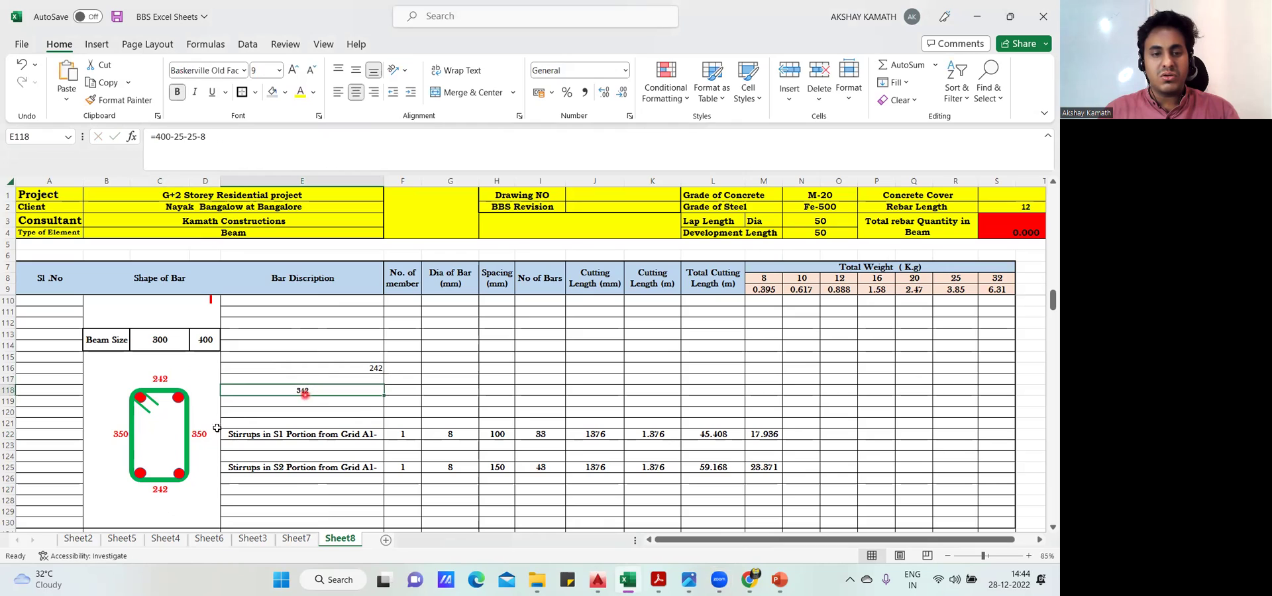
pyautogui.click(205, 435)
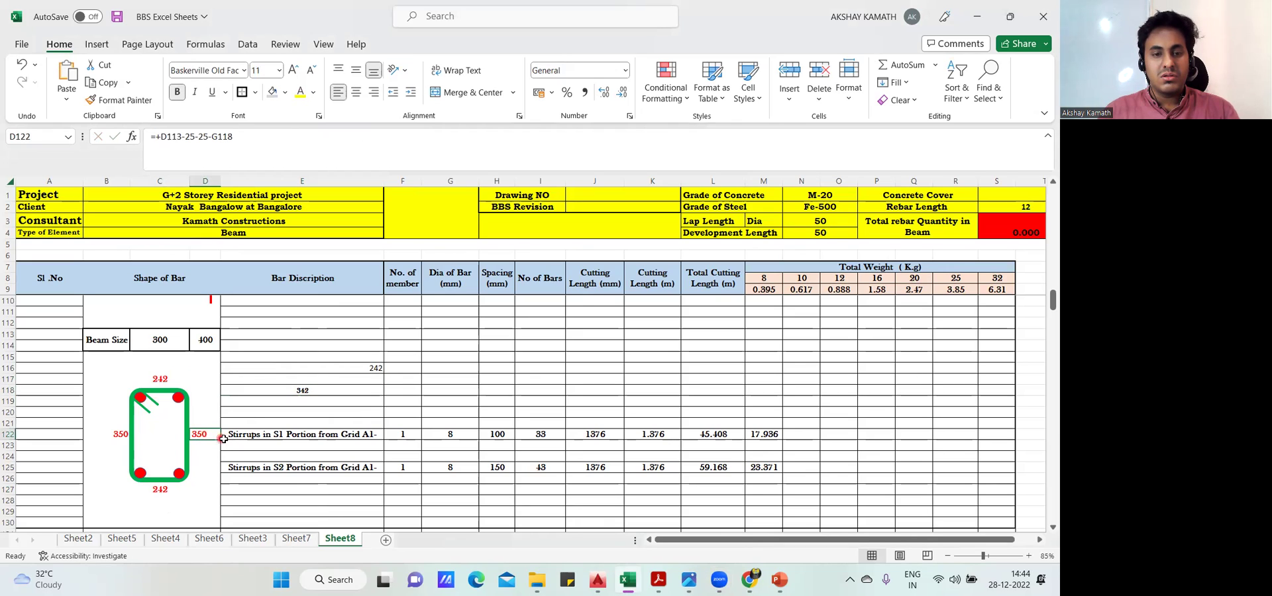
pyautogui.click(295, 391)
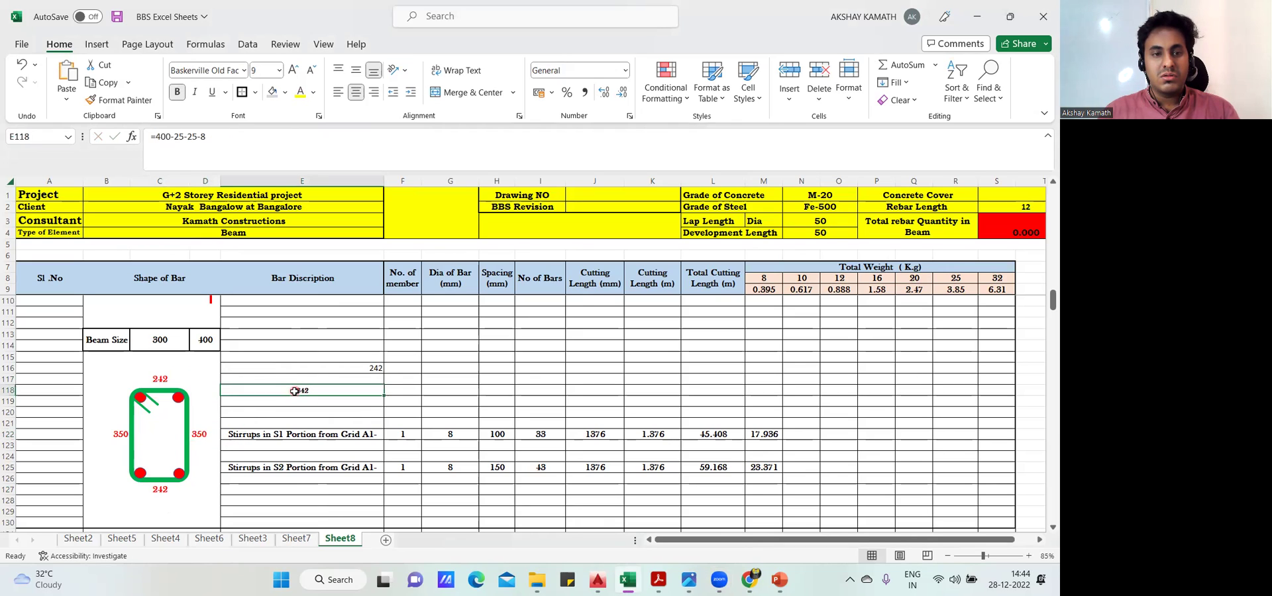
pyautogui.click(198, 435)
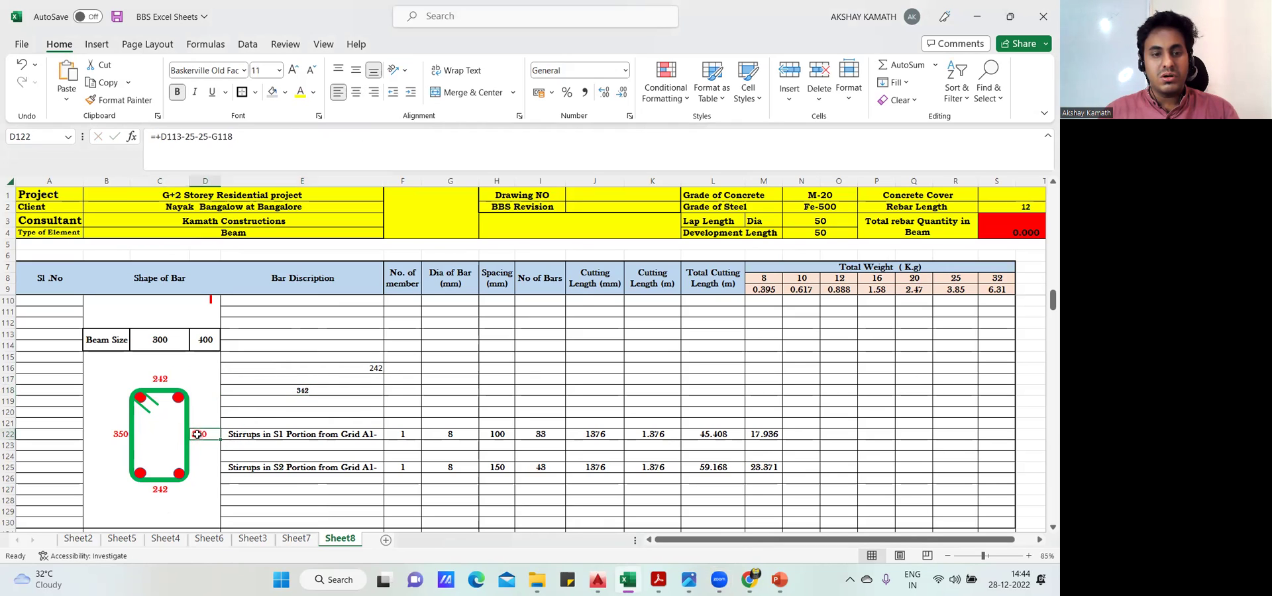
pyautogui.click(318, 390)
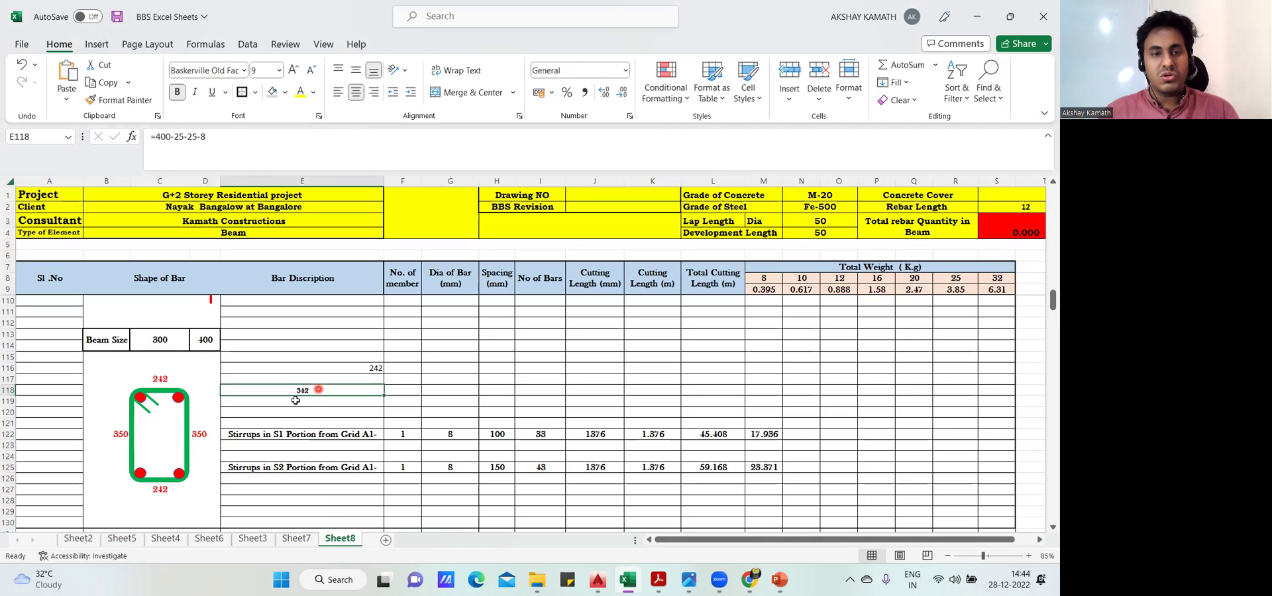
pyautogui.doubleClick(204, 434)
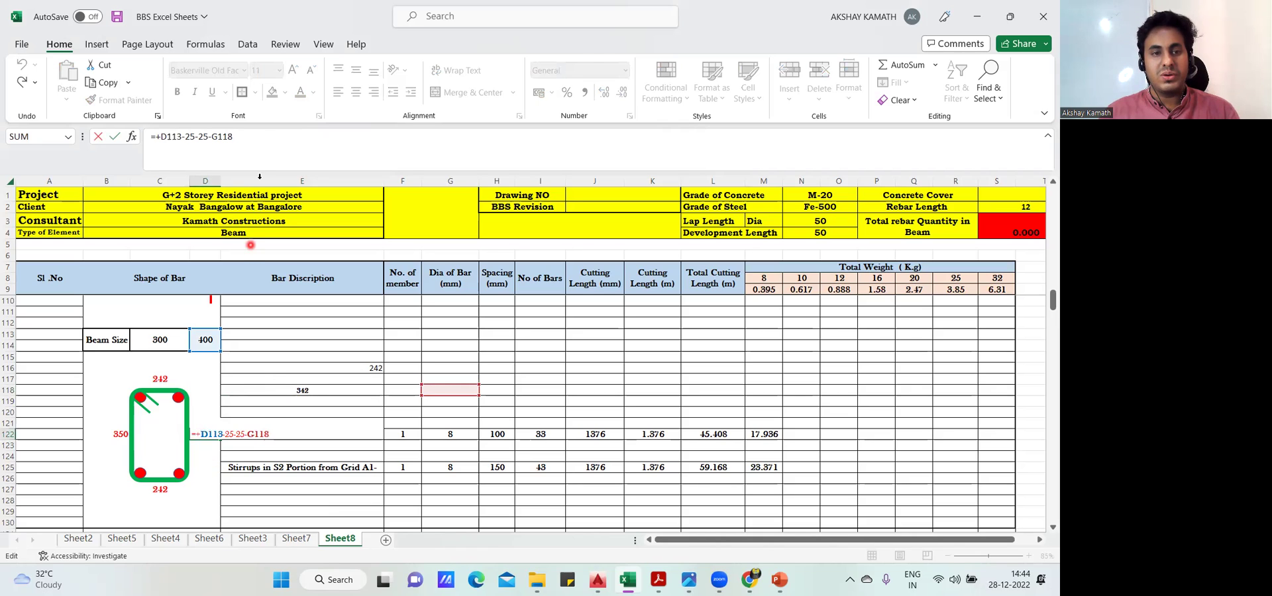
# Step: Change D122's formula to use G122 instead of G118, then recheck the stirrup dimensions
pyautogui.click(263, 140)
pyautogui.press('BackSpace')
pyautogui.press('BackSpace')
pyautogui.press('BackSpace')
pyautogui.press('BackSpace')
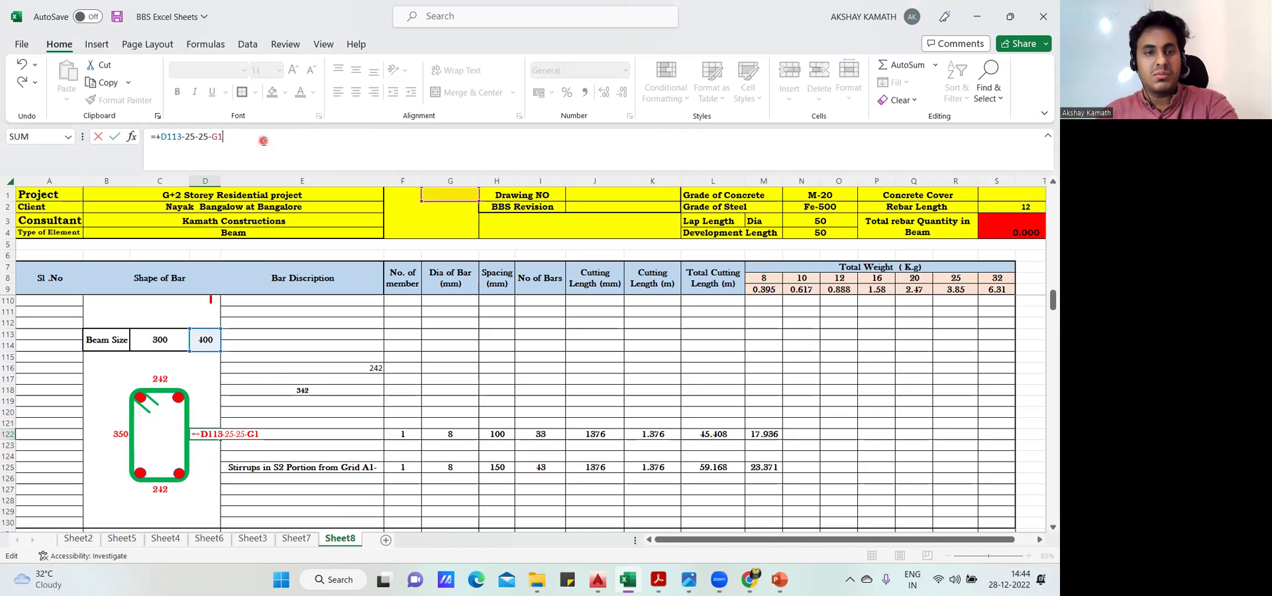
pyautogui.click(461, 435)
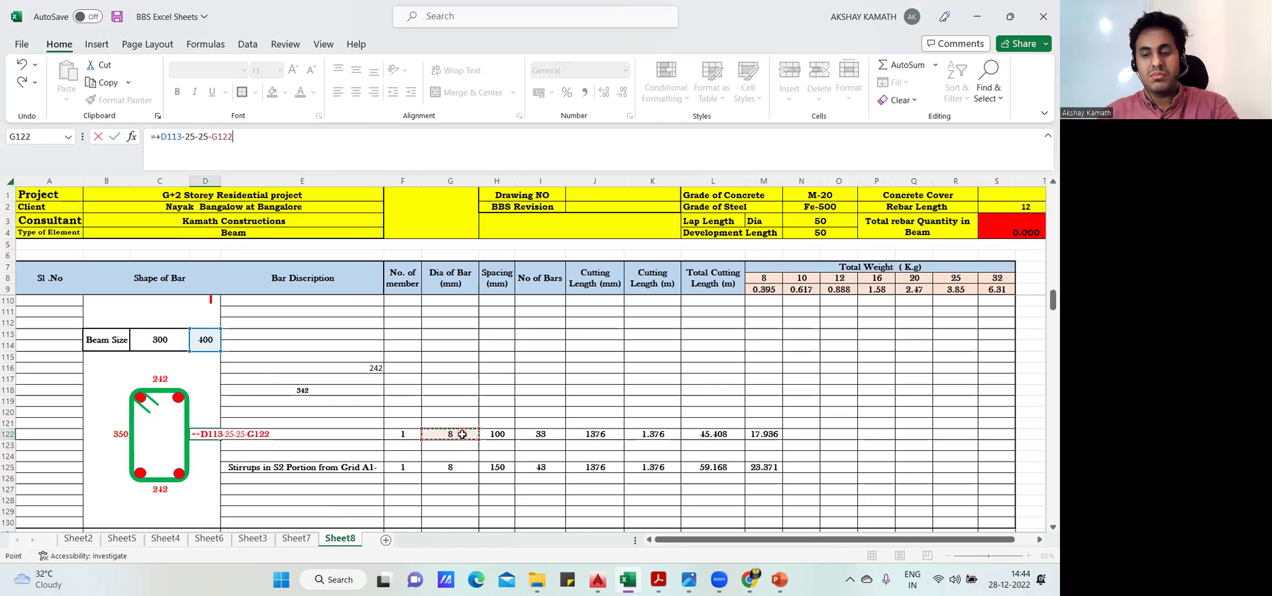
pyautogui.press('Return')
pyautogui.click(496, 387)
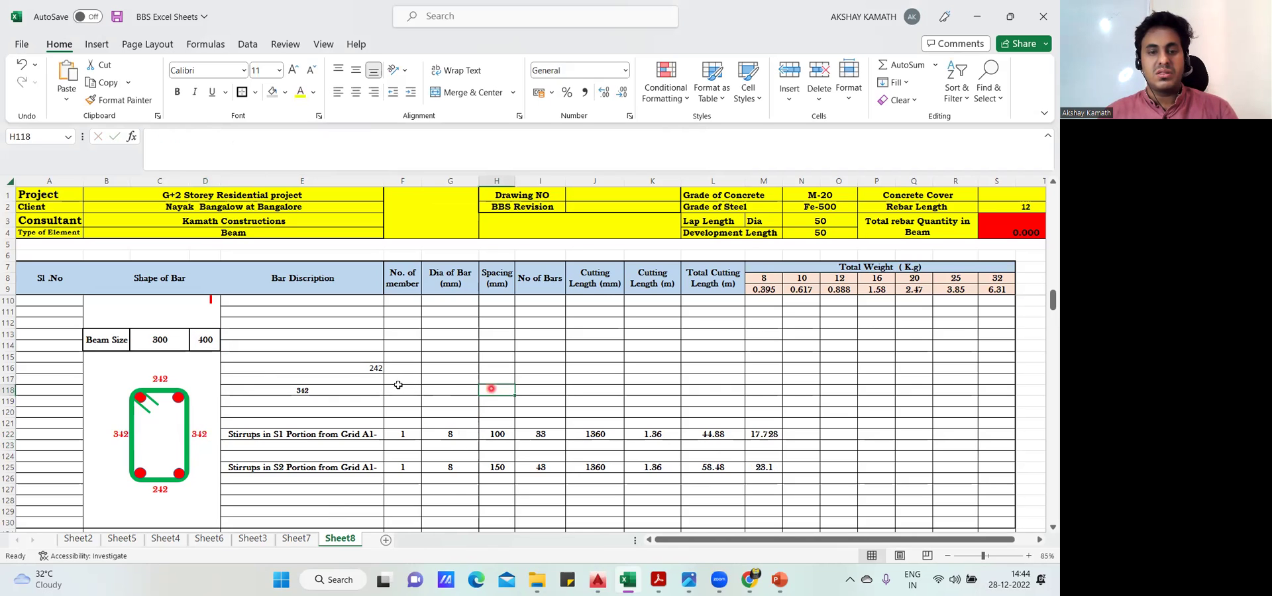
pyautogui.click(310, 391)
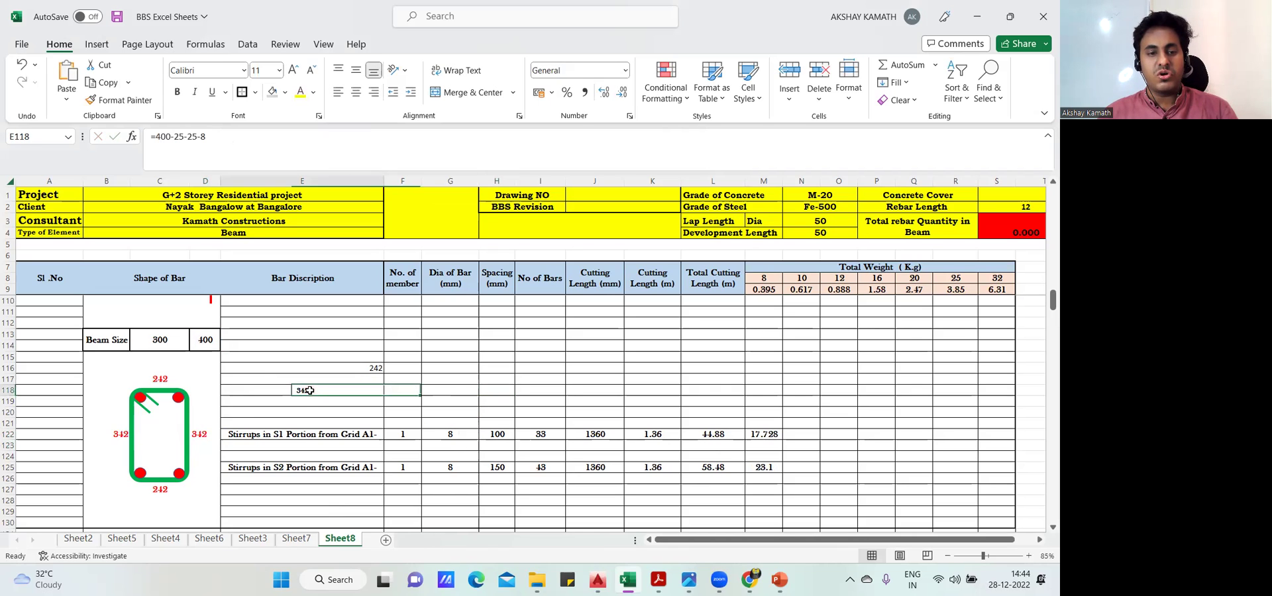
pyautogui.click(204, 436)
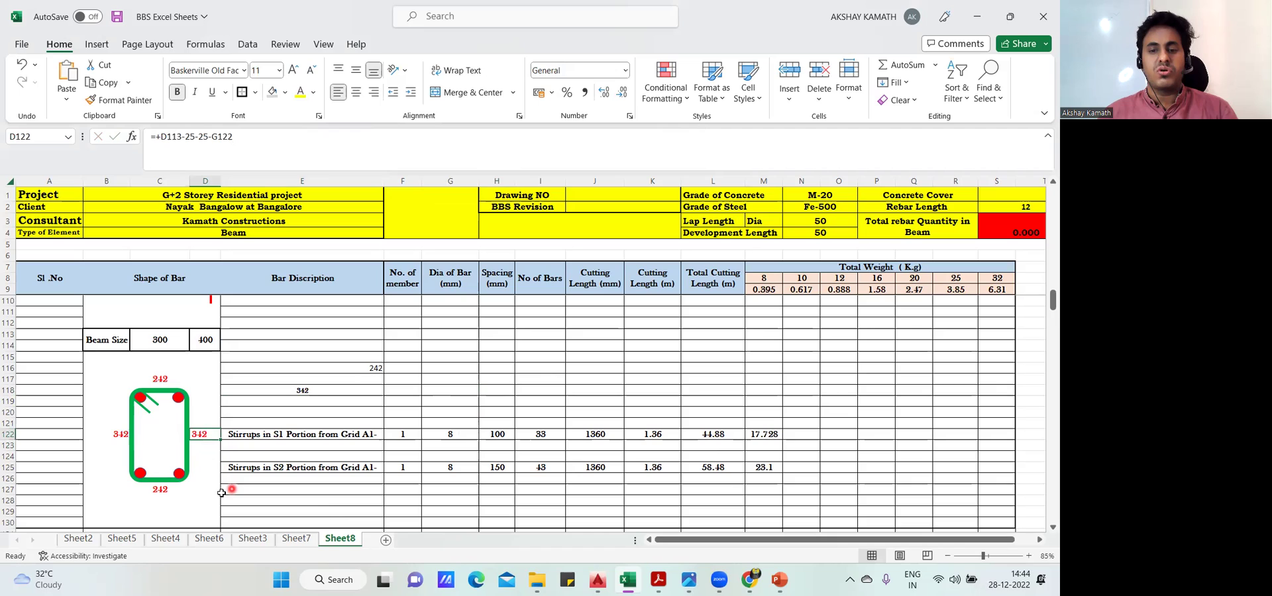
pyautogui.click(121, 434)
pyautogui.click(161, 489)
pyautogui.click(163, 380)
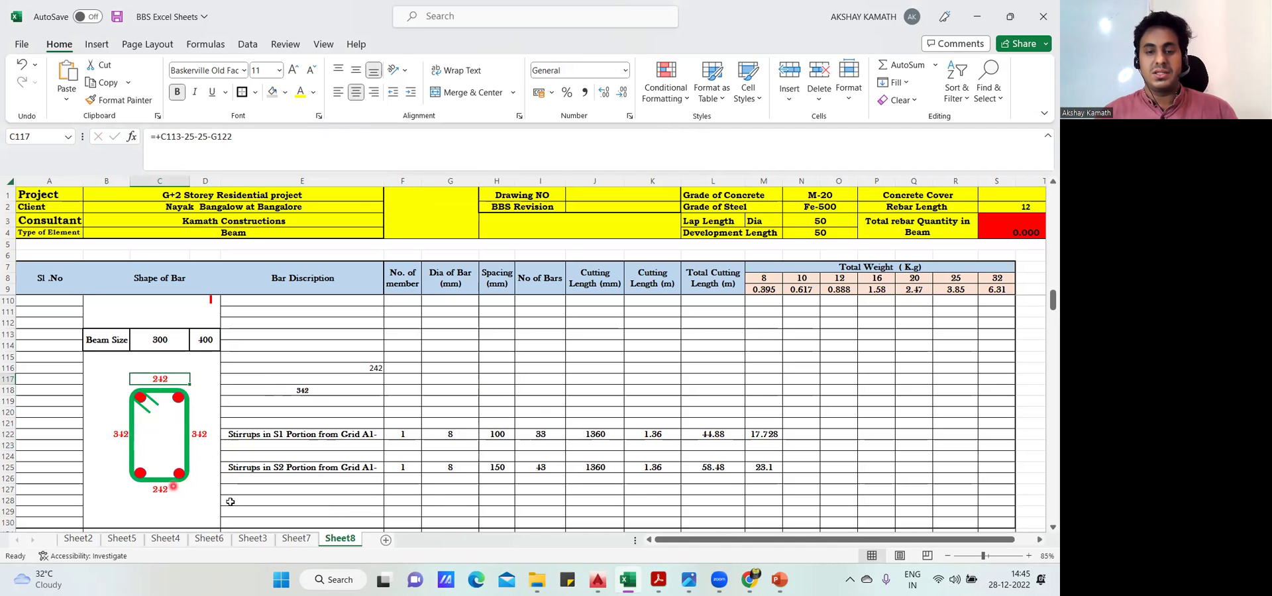
# Step: Delete the scratch 342 and 242 values in E118 and E116, and return to the PDF
pyautogui.click(319, 392)
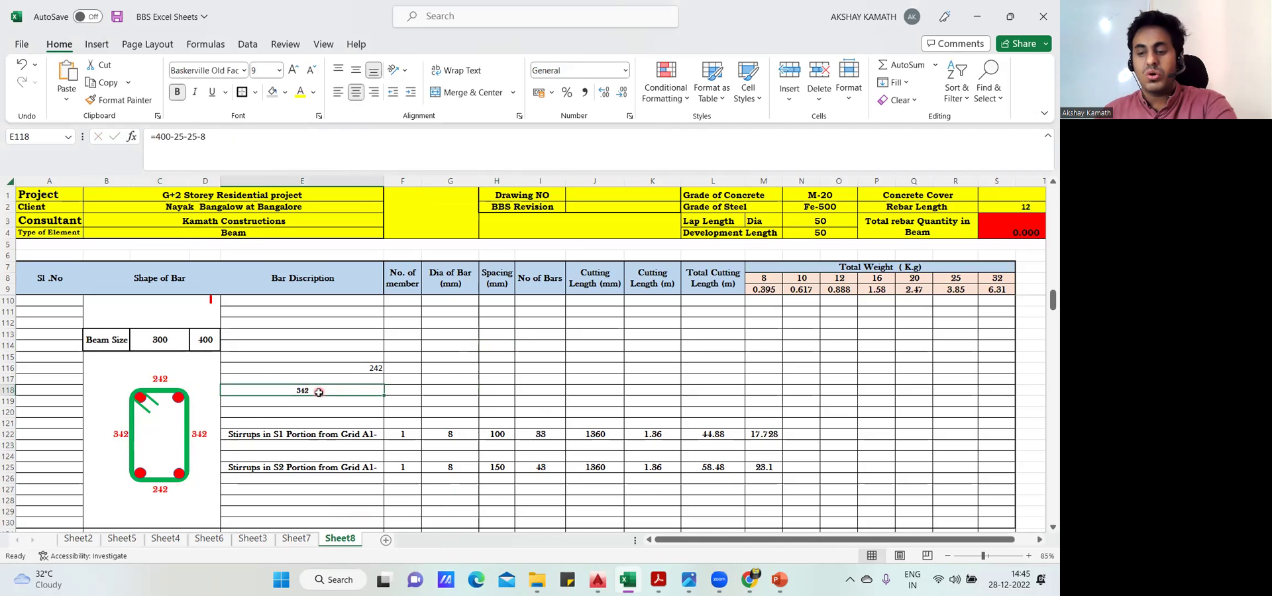
pyautogui.press('Delete')
pyautogui.click(375, 368)
pyautogui.press('Delete')
pyautogui.click(426, 379)
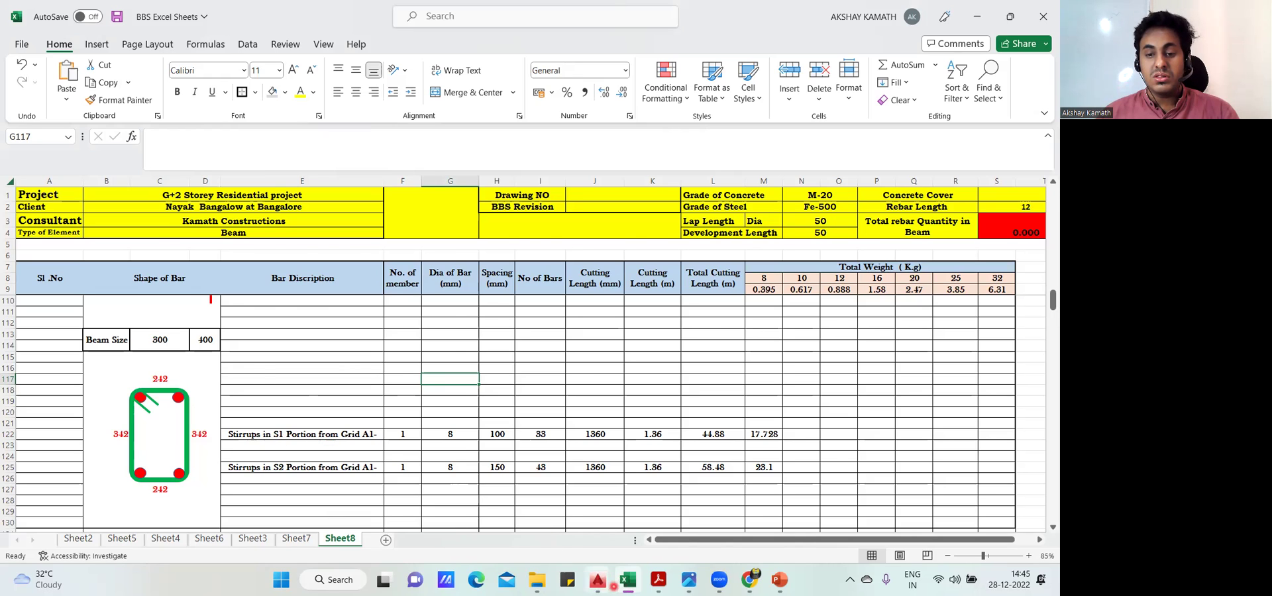
pyautogui.click(658, 579)
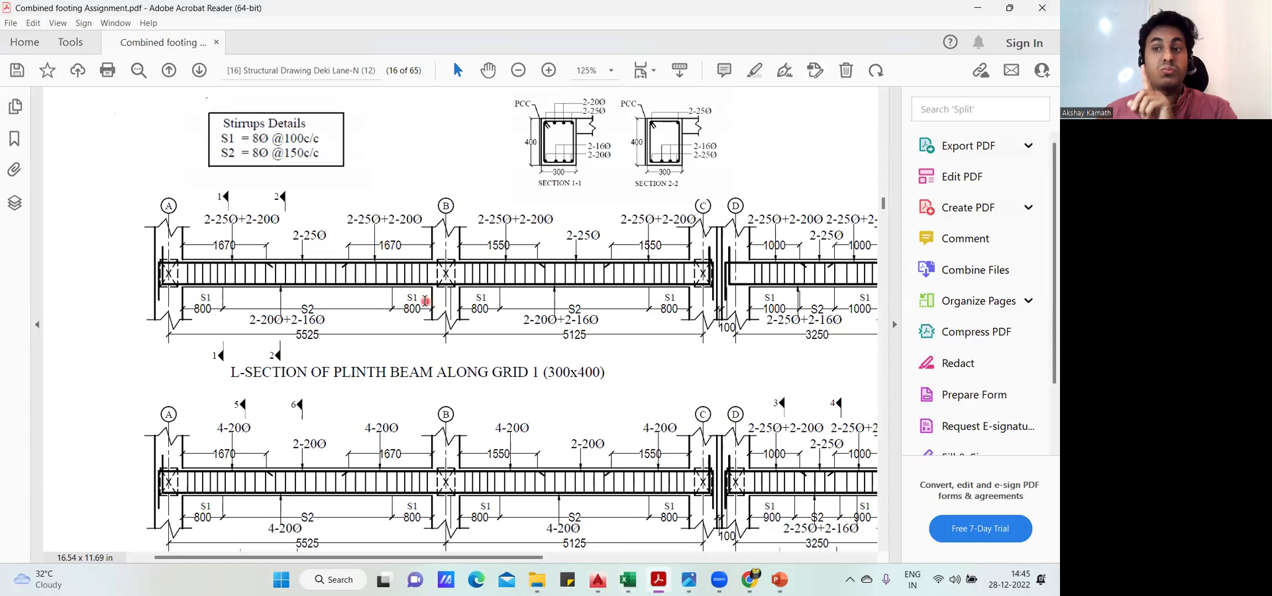
# Step: Check the S1 description, member count and 8 mm diameter against the drawing's stirrup details
pyautogui.click(628, 579)
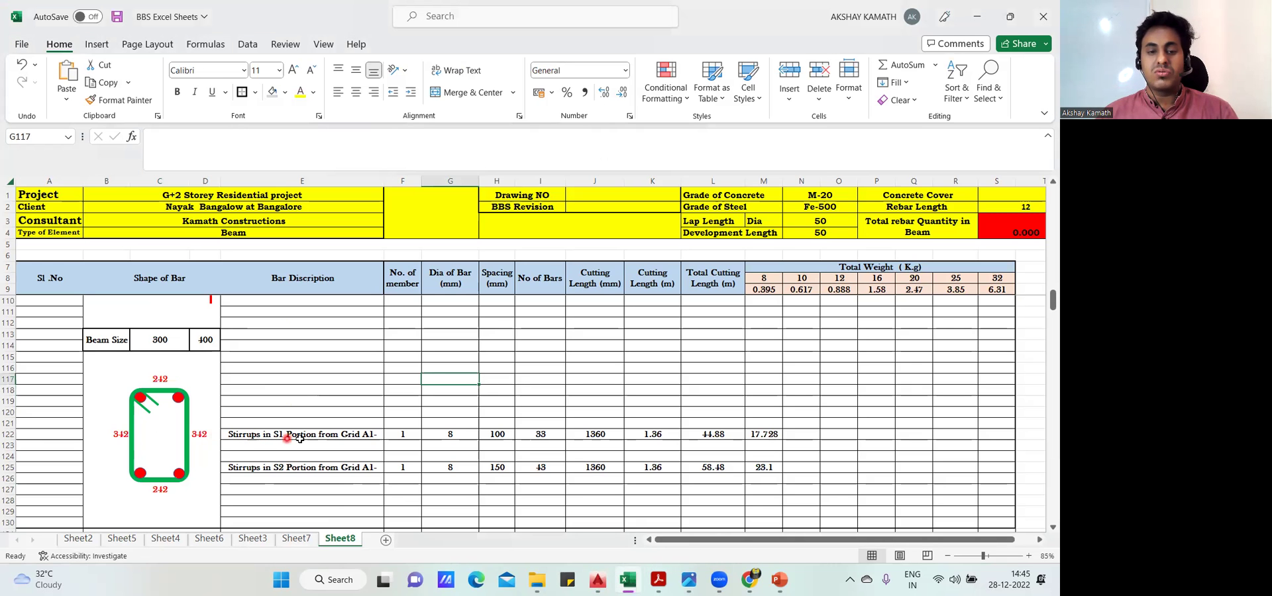
pyautogui.click(338, 436)
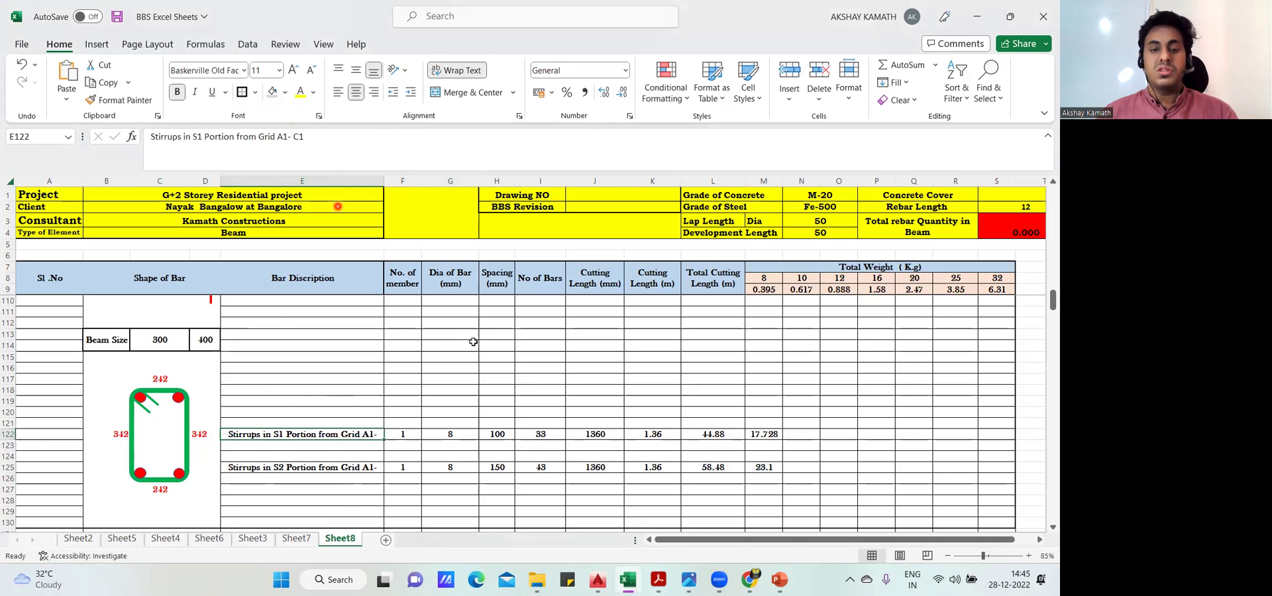
pyautogui.click(539, 378)
pyautogui.click(408, 433)
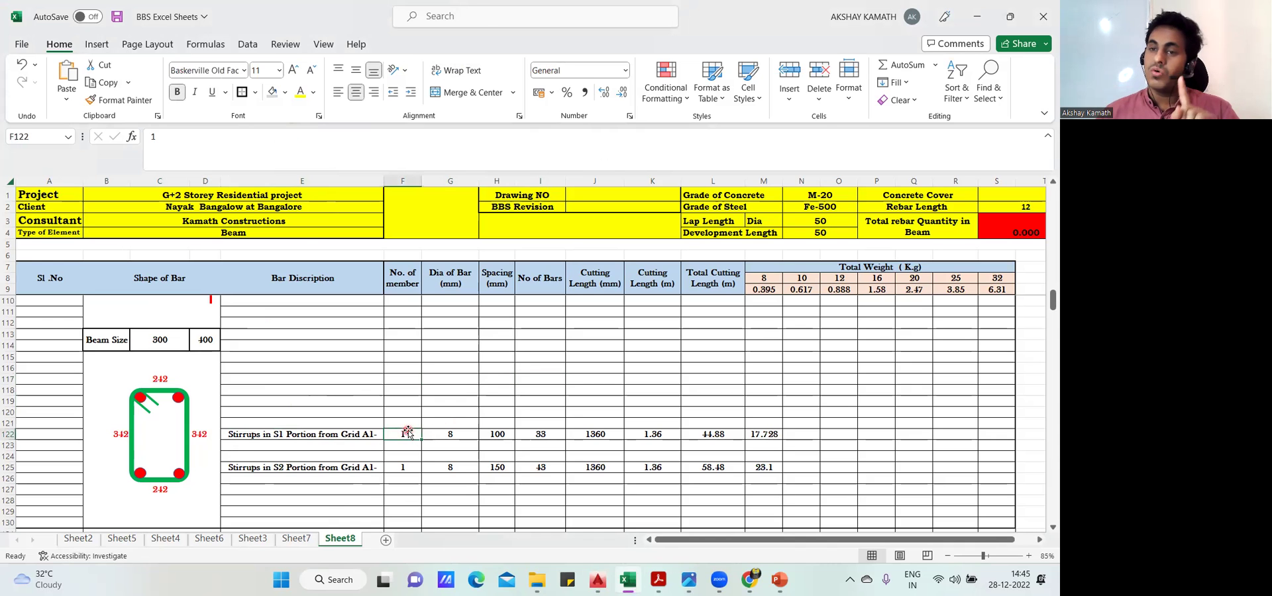
pyautogui.click(462, 433)
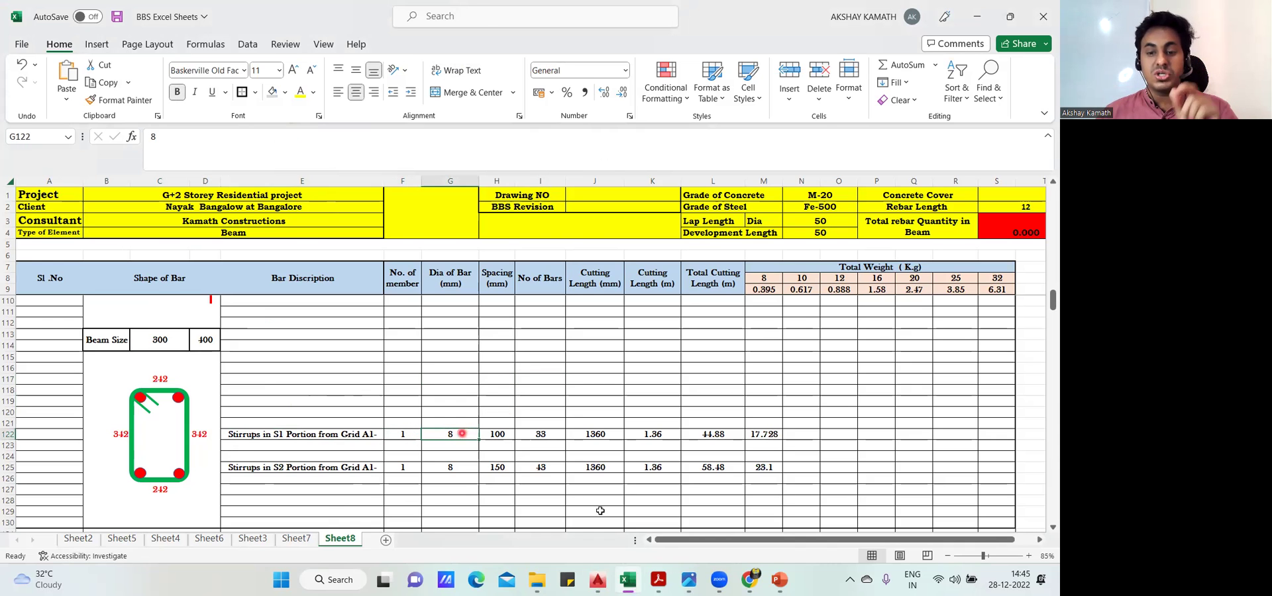
pyautogui.click(658, 580)
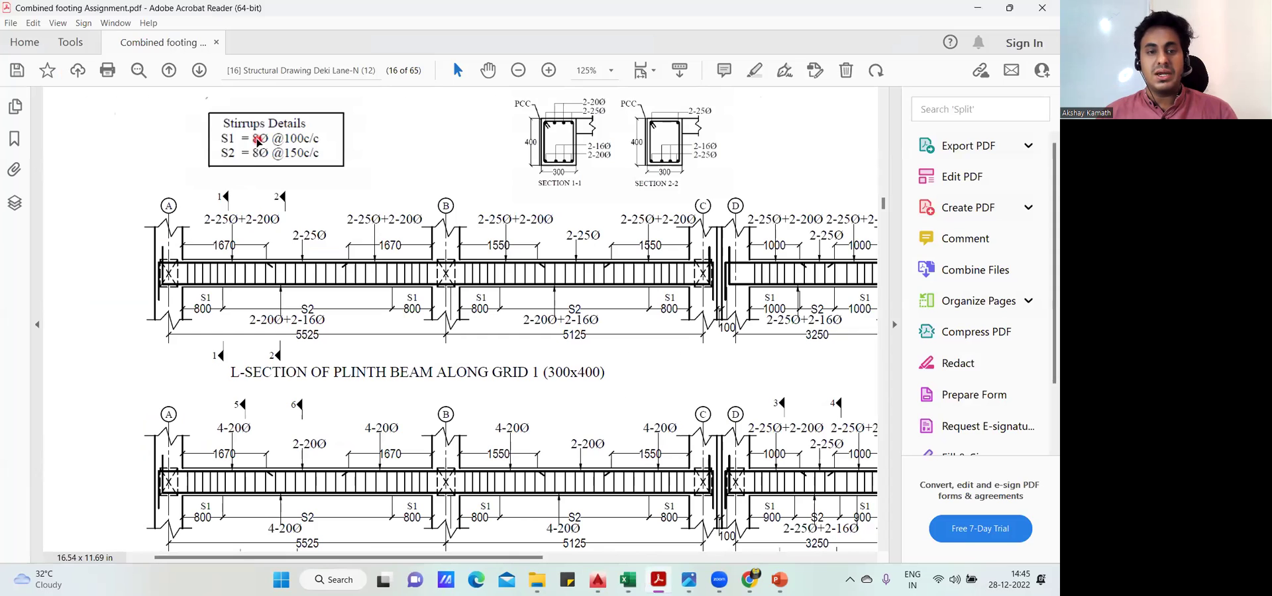
pyautogui.click(656, 580)
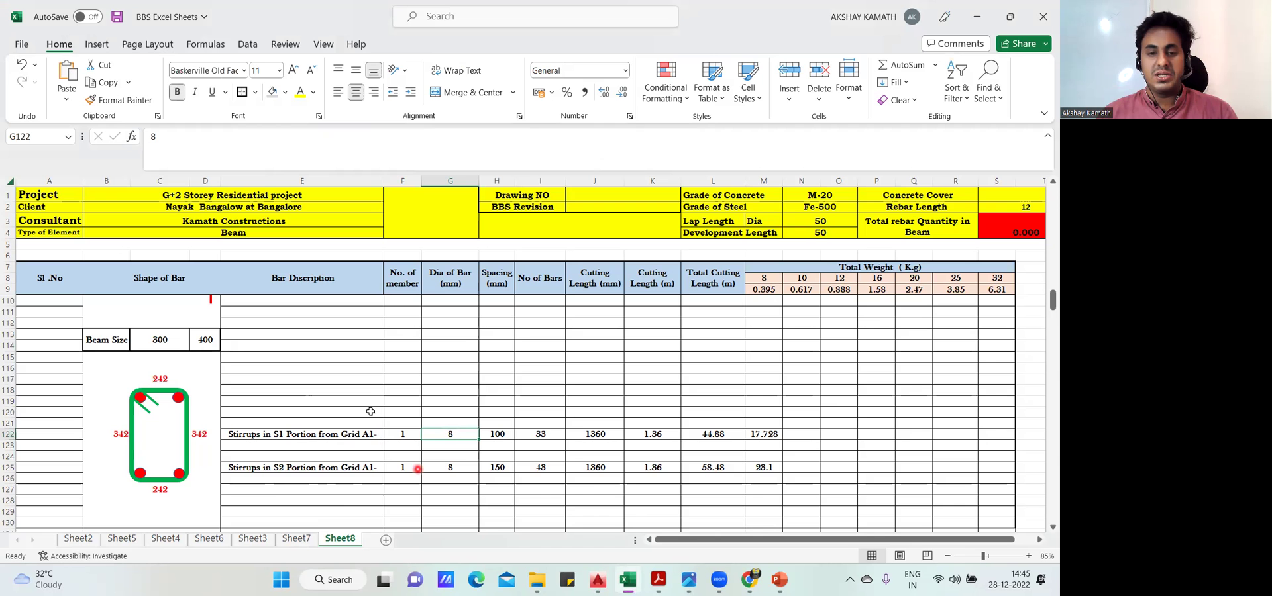
# Step: Verify the 100 spacing against the drawing and the 33-bar count formula in I122, ending on the PDF
pyautogui.click(505, 437)
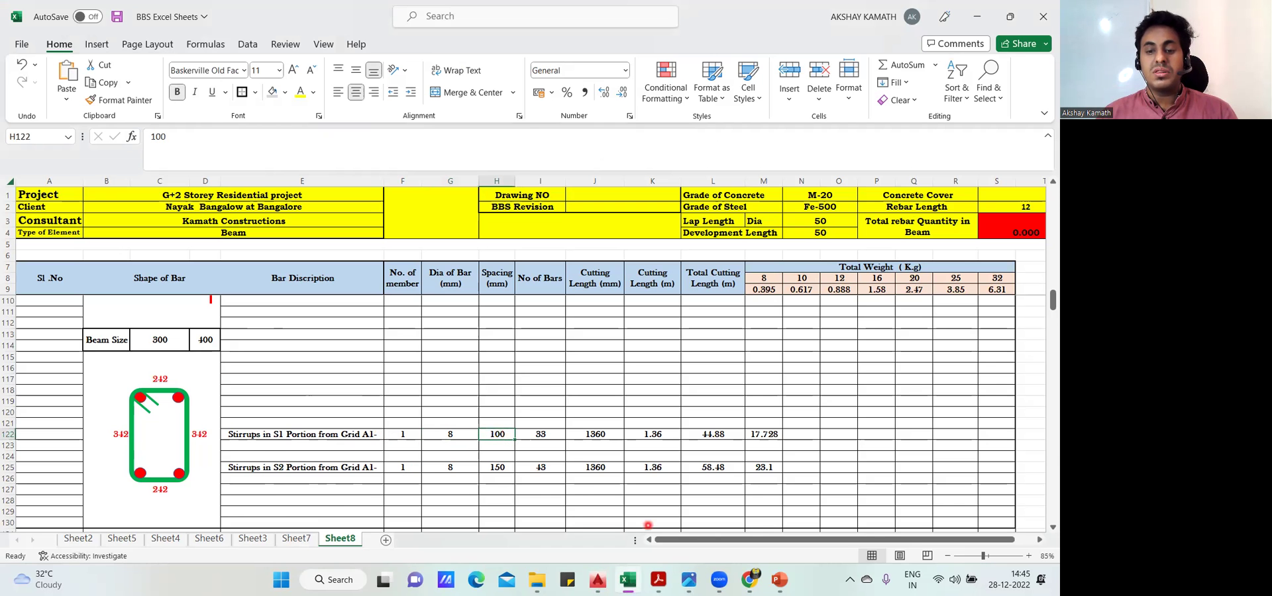
pyautogui.click(658, 580)
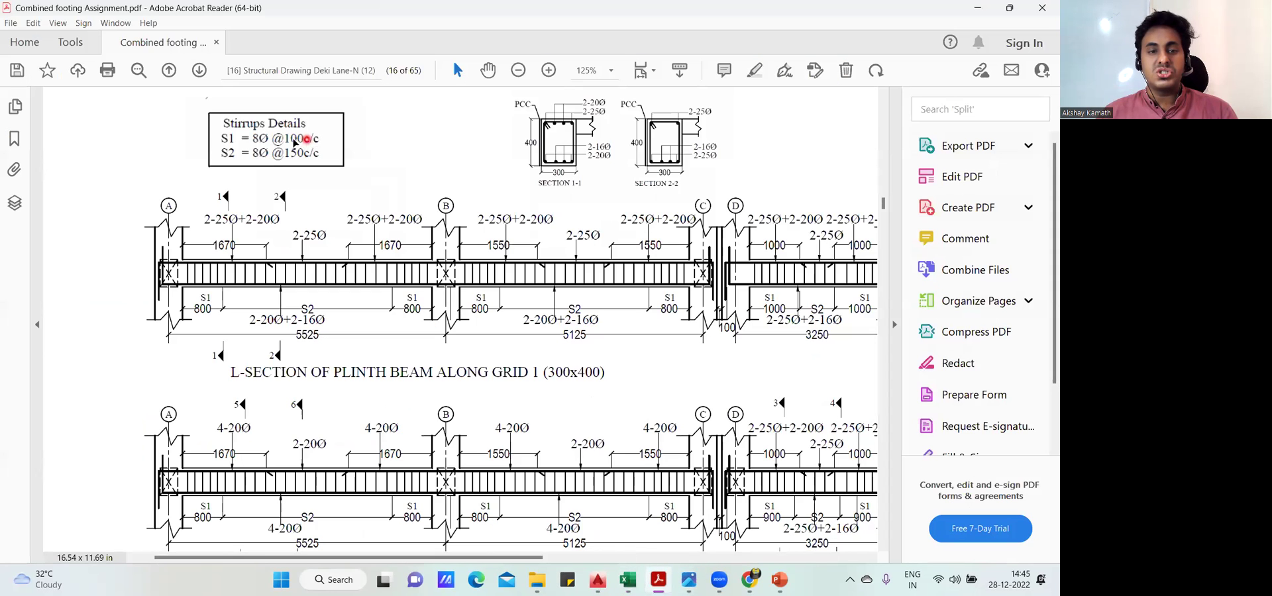
pyautogui.click(627, 581)
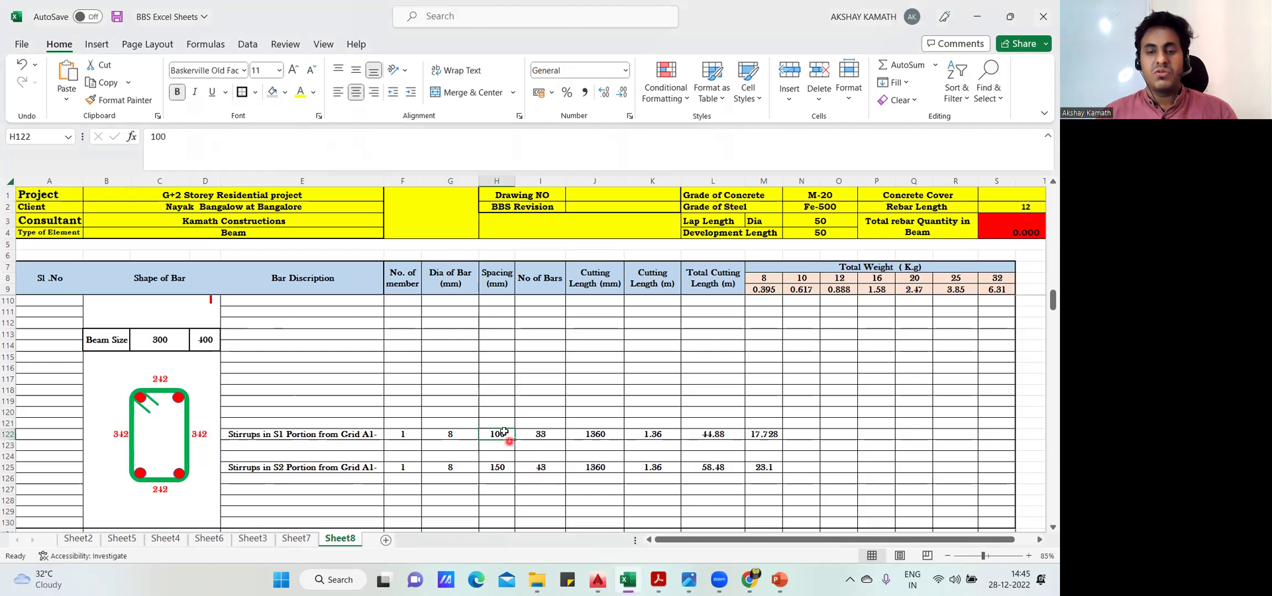
pyautogui.click(553, 435)
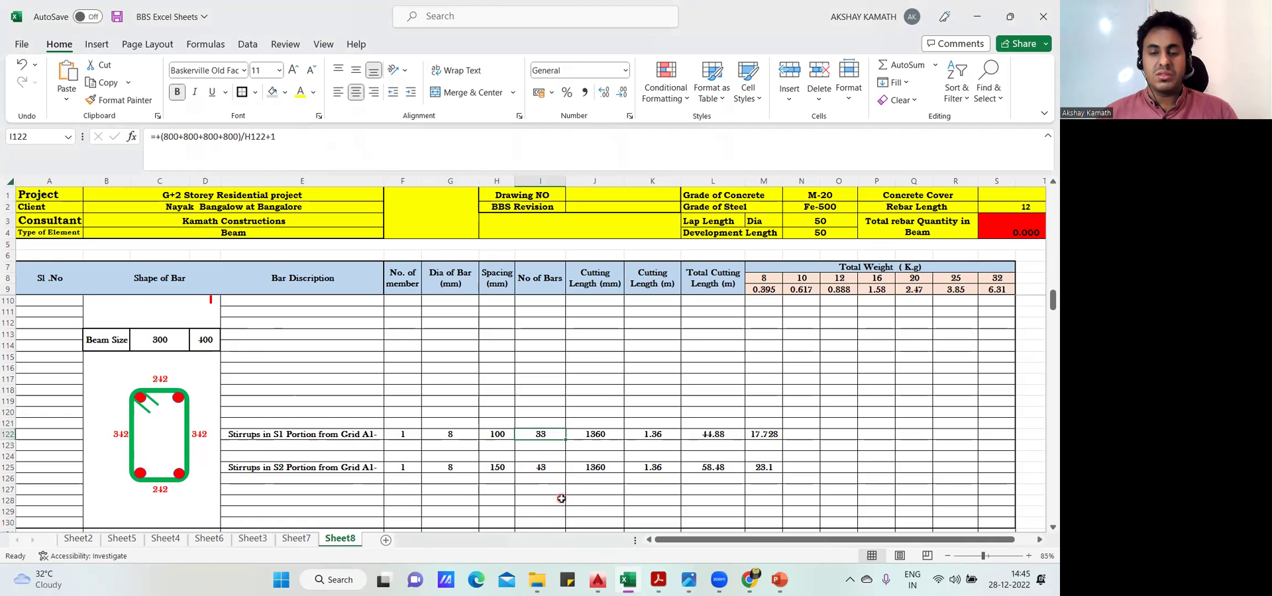
pyautogui.click(546, 436)
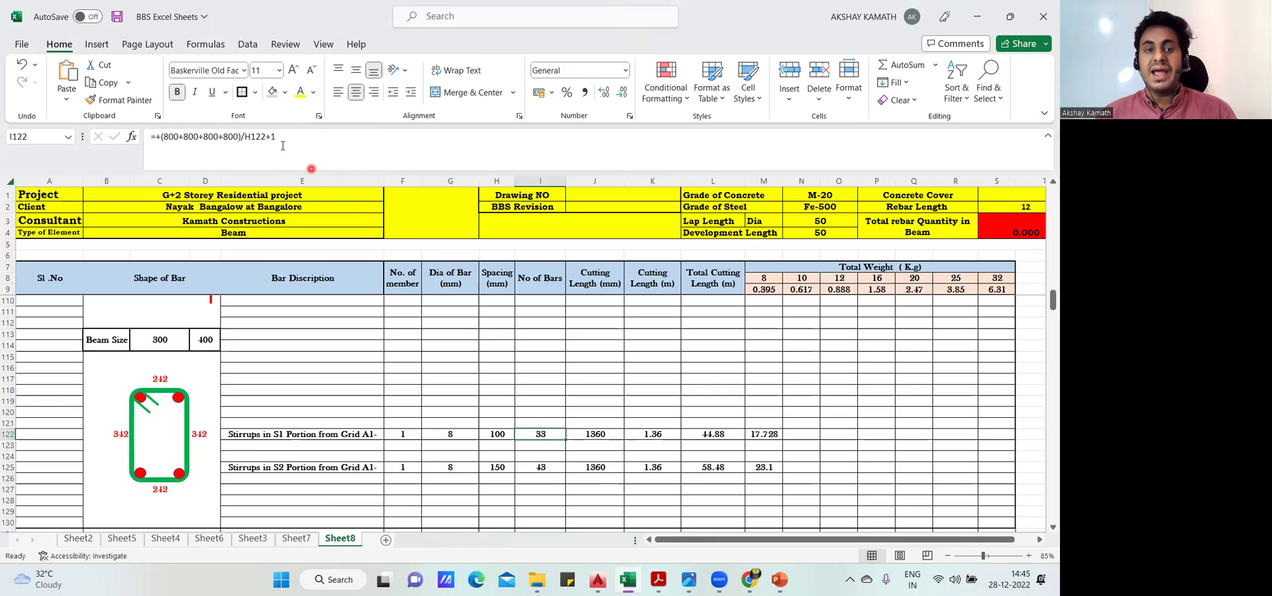
pyautogui.click(639, 383)
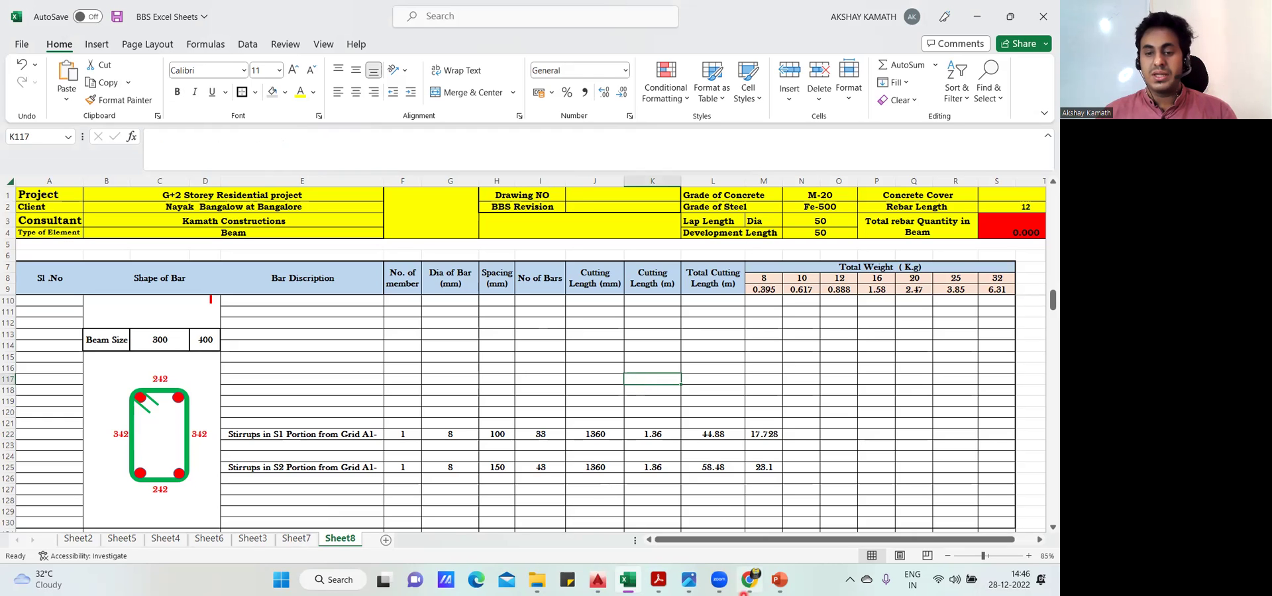
pyautogui.moveTo(651, 584)
pyautogui.click(655, 513)
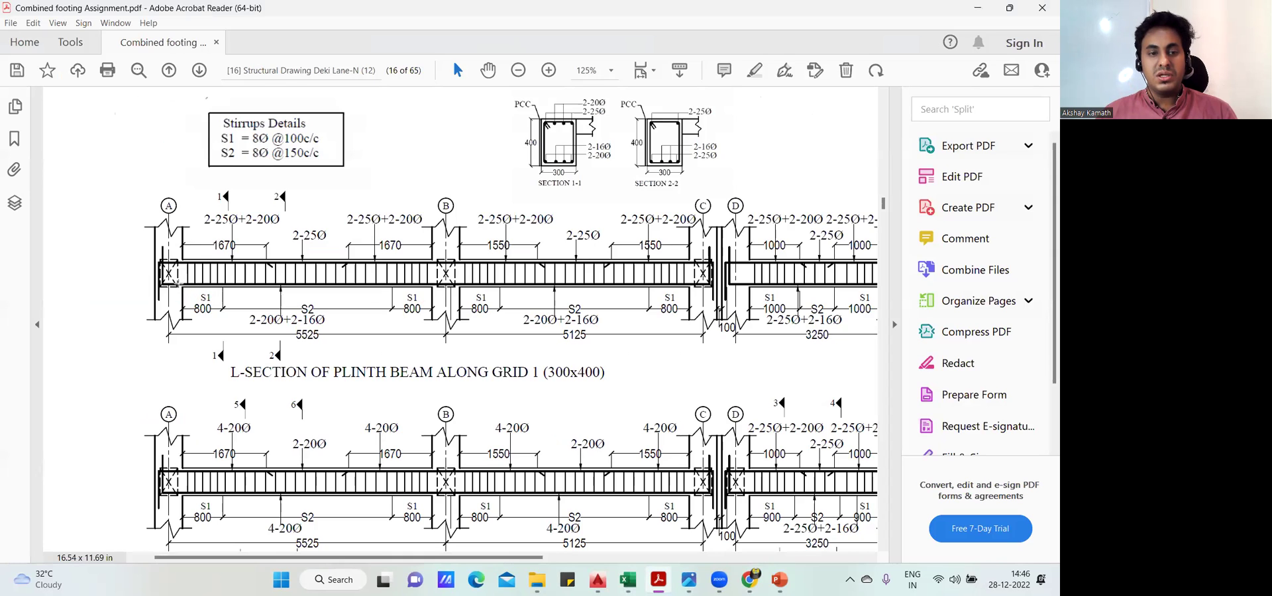
# Step: Highlight both S1 800 zones green and the S2 span yellow, then show I122's bar count in Excel
pyautogui.moveTo(221, 323); pyautogui.dragTo(180, 286)
pyautogui.moveTo(394, 286); pyautogui.dragTo(434, 326)
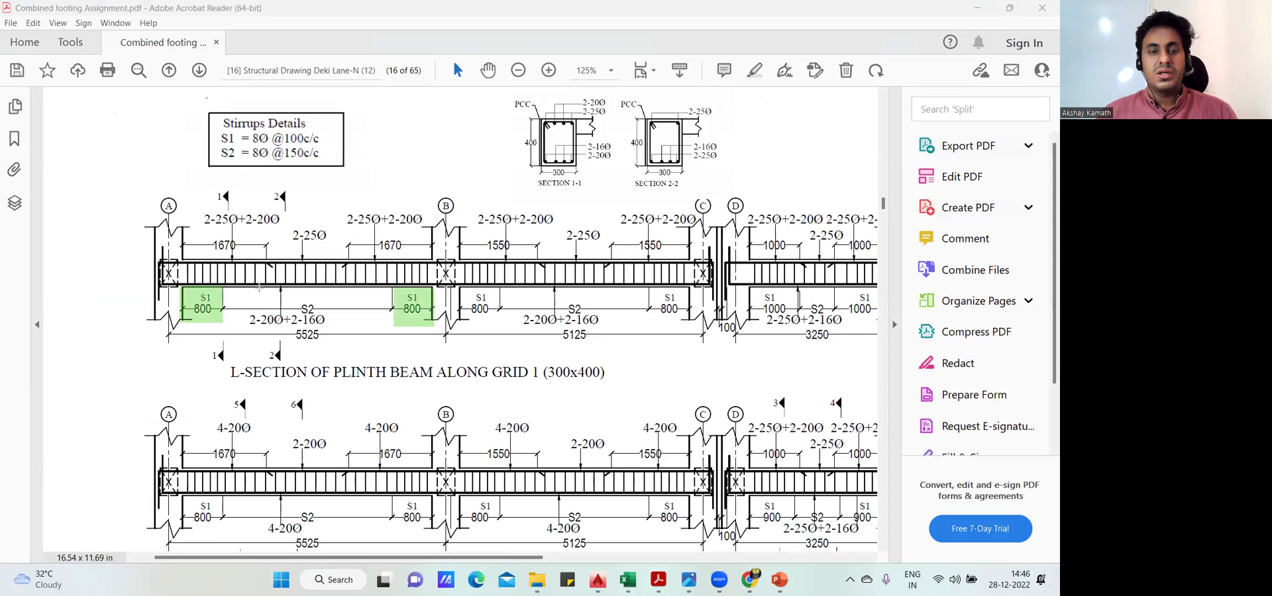
pyautogui.moveTo(221, 286); pyautogui.dragTo(393, 326)
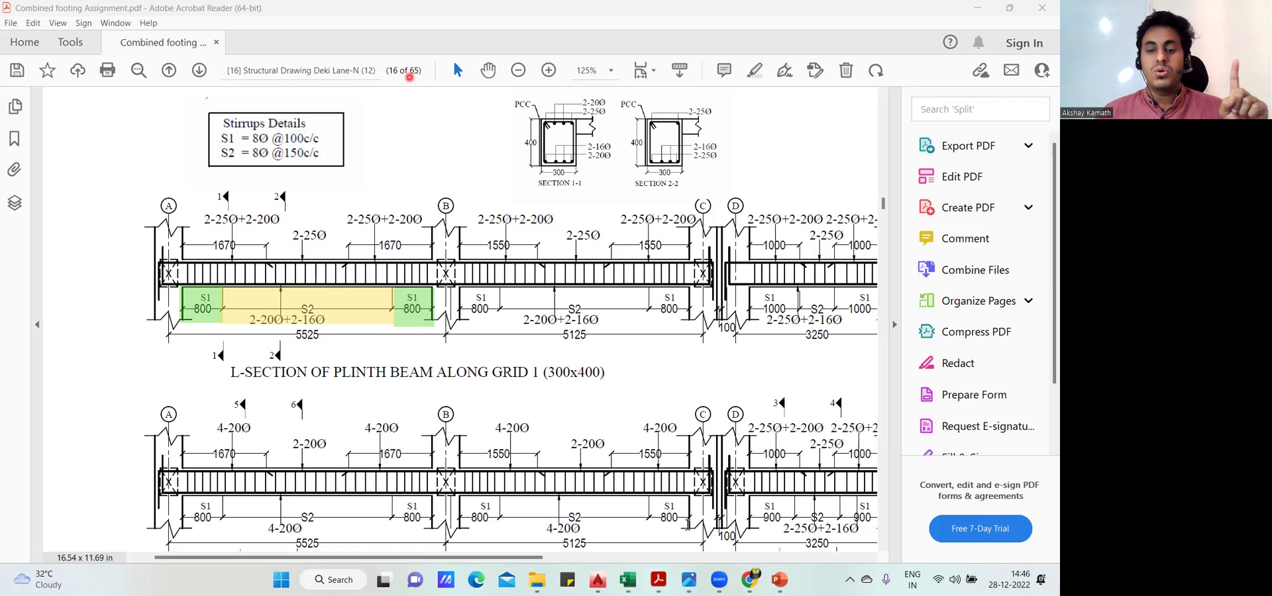
pyautogui.click(627, 580)
pyautogui.click(561, 439)
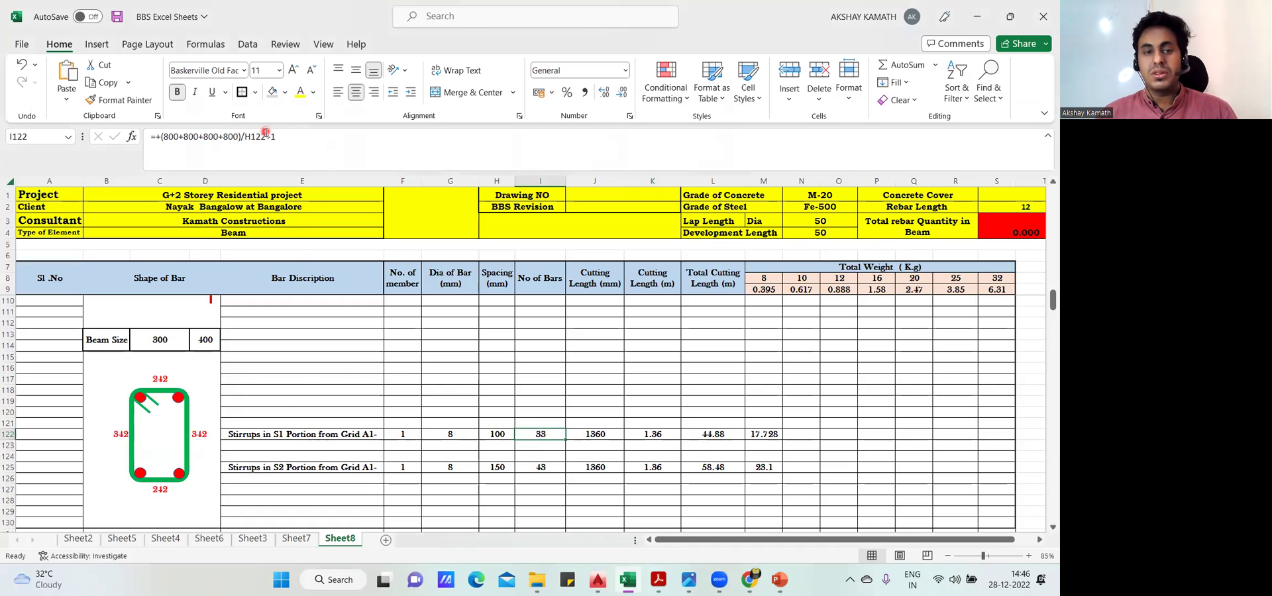
# Step: Review the S2 and S1 bar counts, then open J122's formula =+C117+D122+C127+B122+24*G122
pyautogui.click(543, 469)
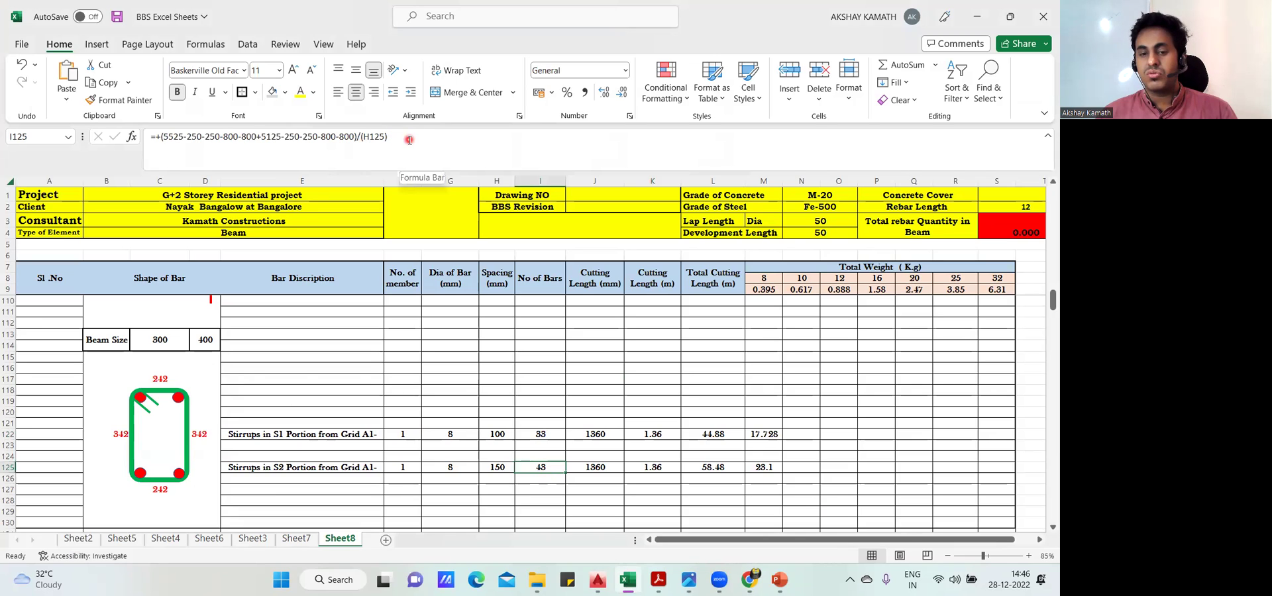
pyautogui.click(583, 379)
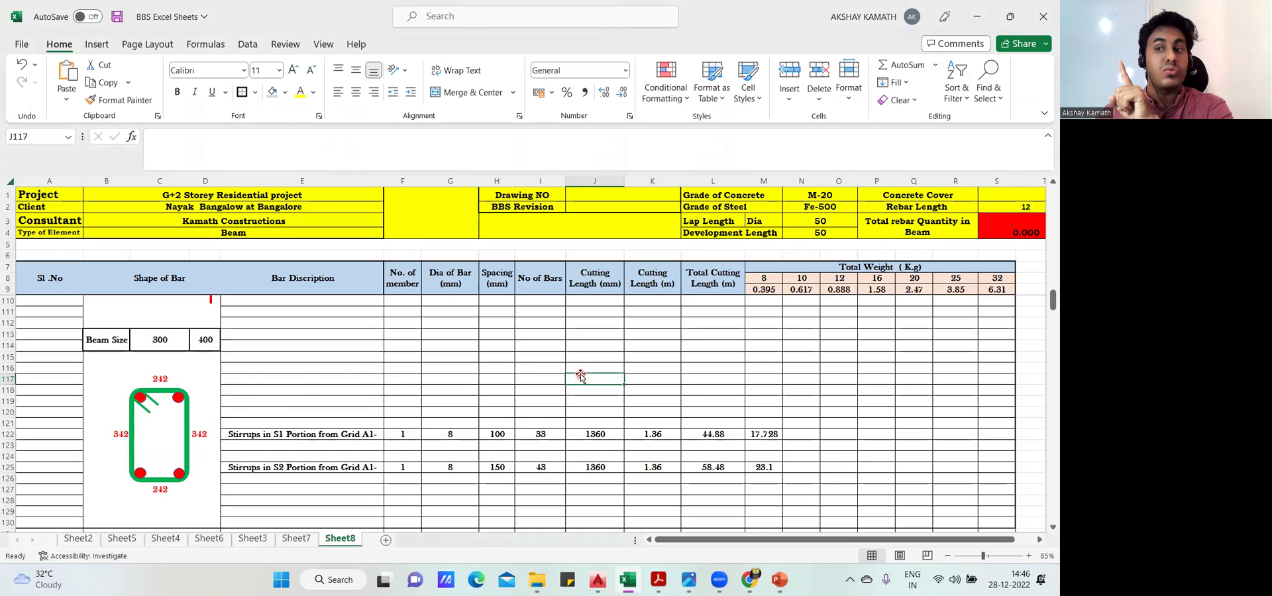
pyautogui.click(543, 432)
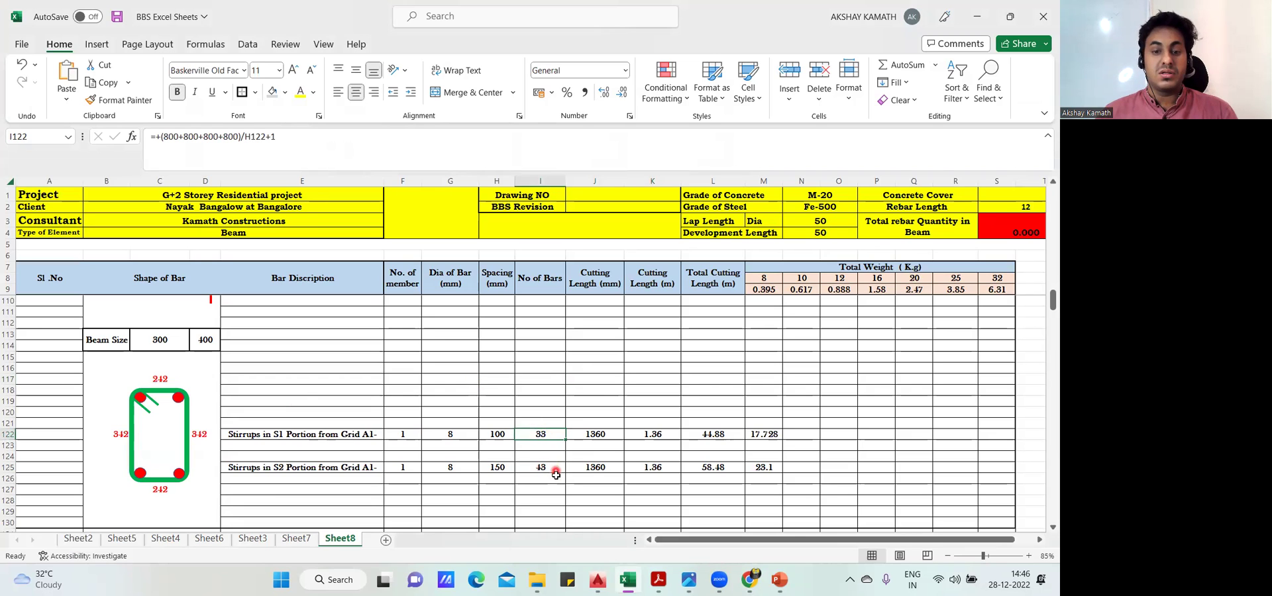
pyautogui.click(571, 512)
pyautogui.click(552, 436)
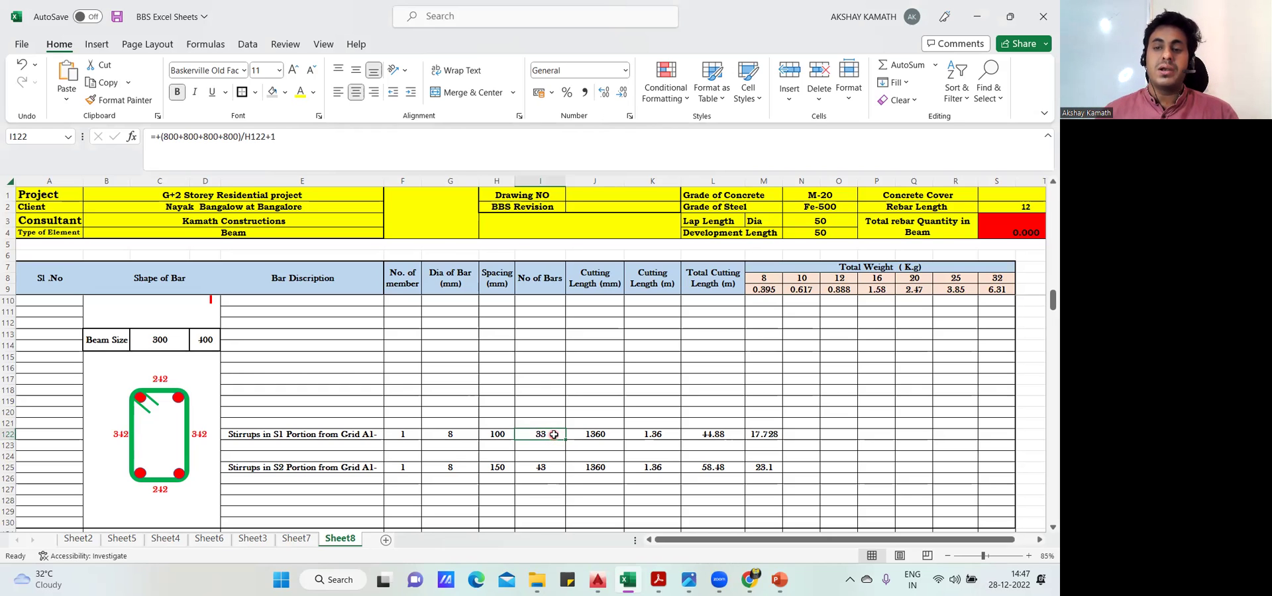
pyautogui.doubleClick(604, 434)
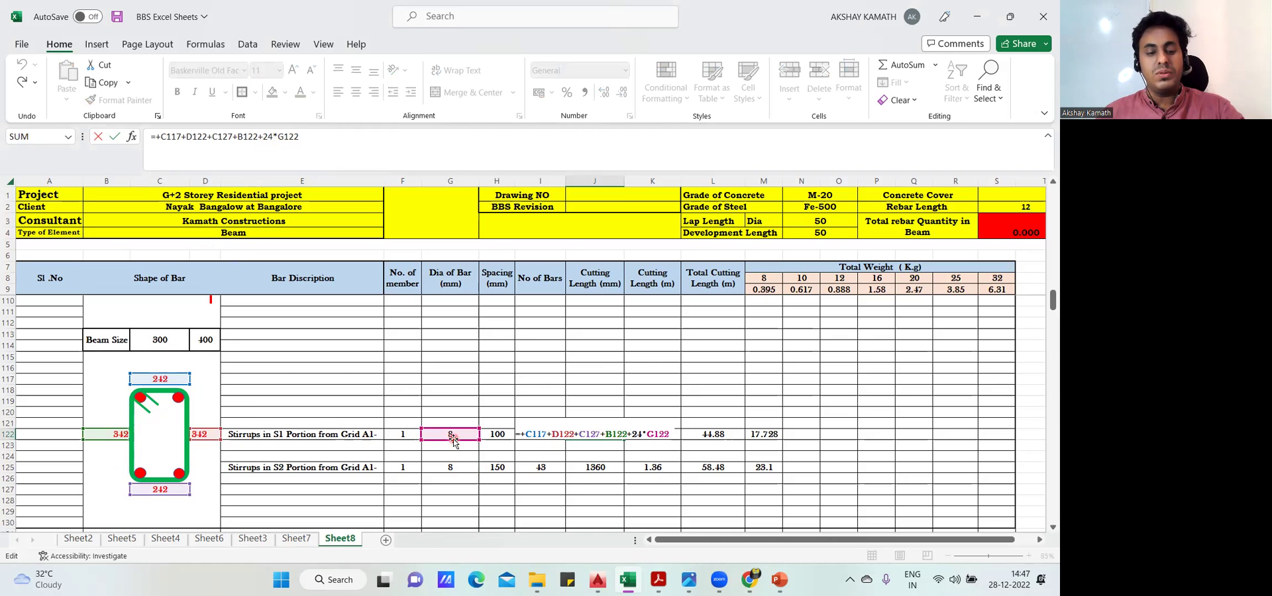
pyautogui.press('Escape')
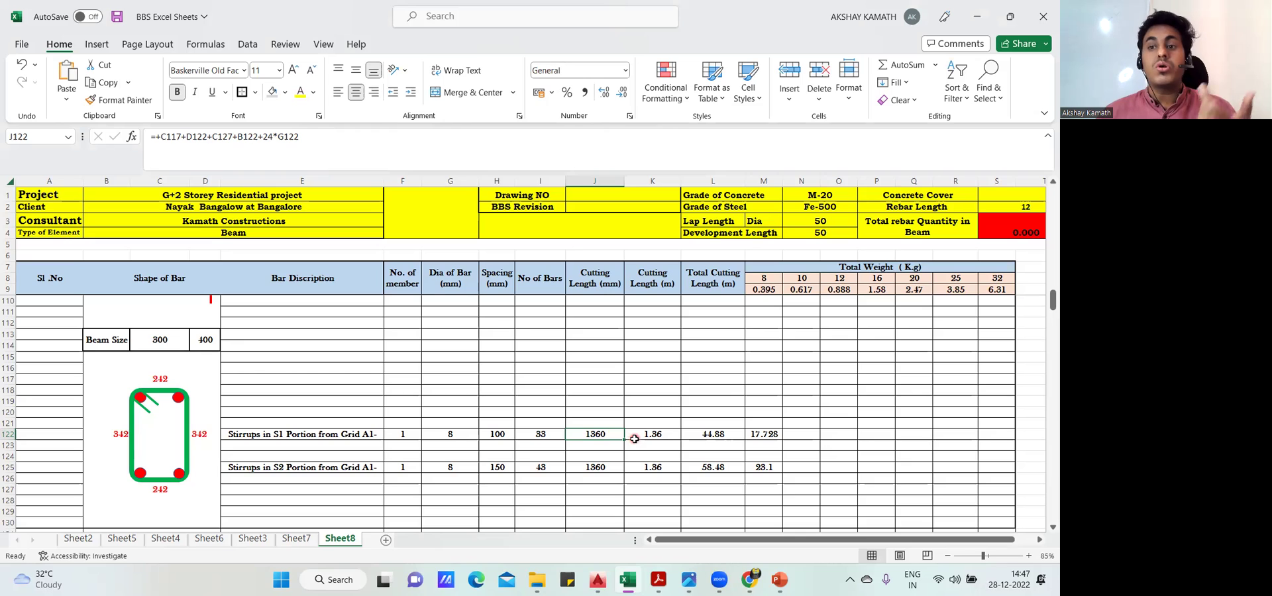
pyautogui.doubleClick(665, 434)
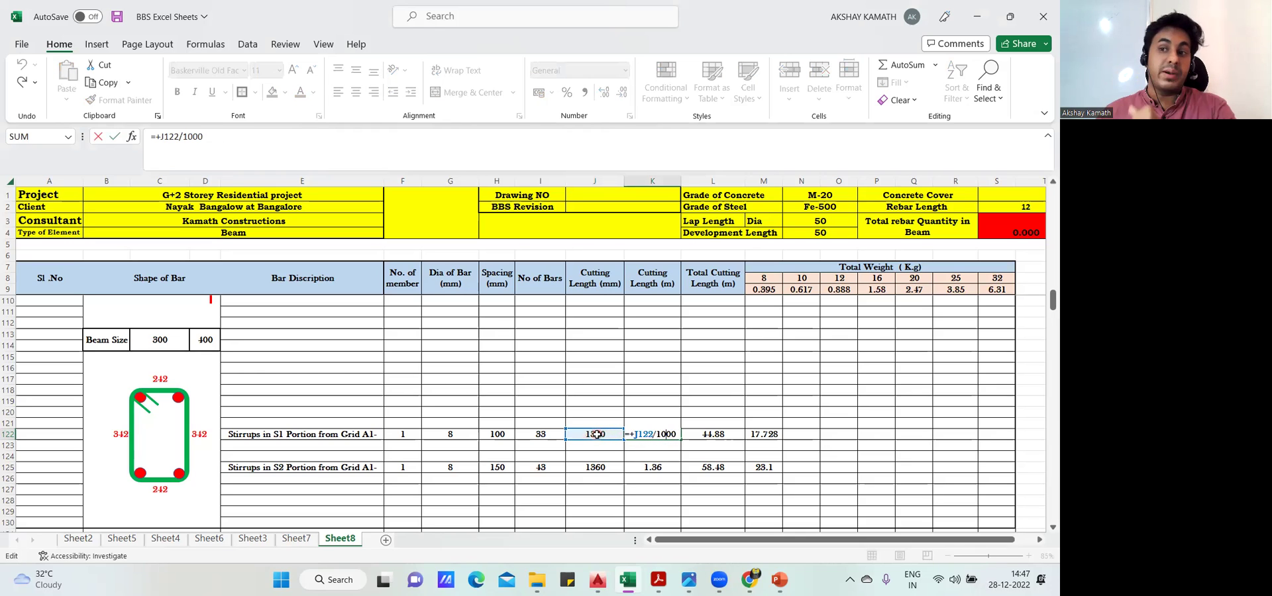
pyautogui.press('Escape')
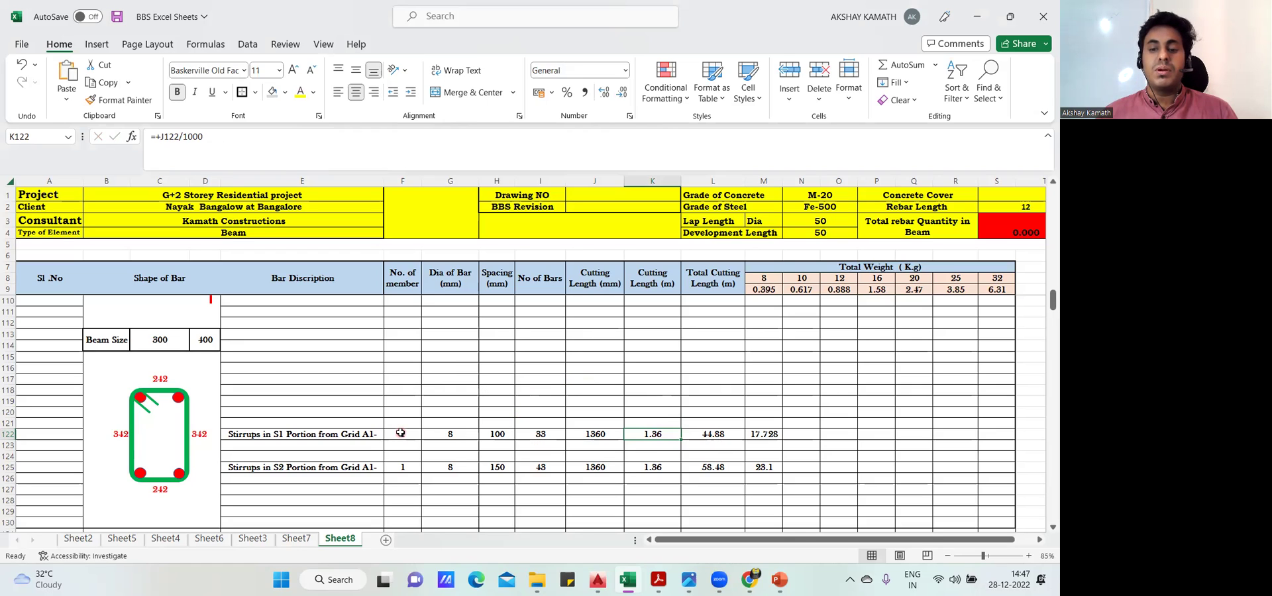
pyautogui.doubleClick(722, 433)
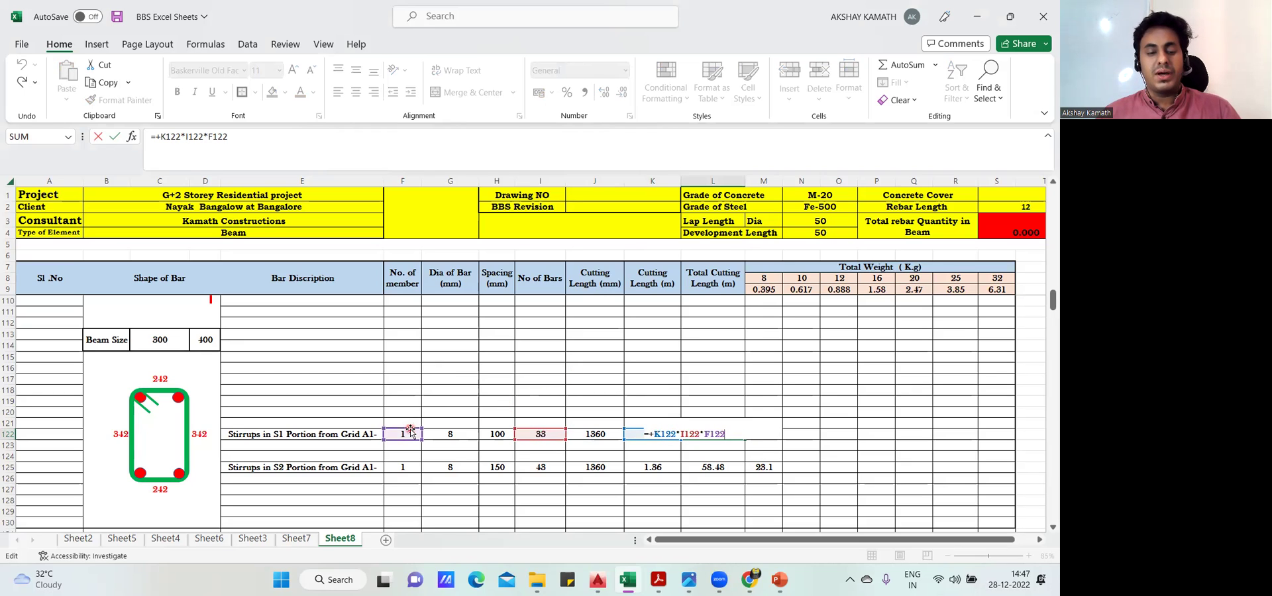
pyautogui.press('Escape')
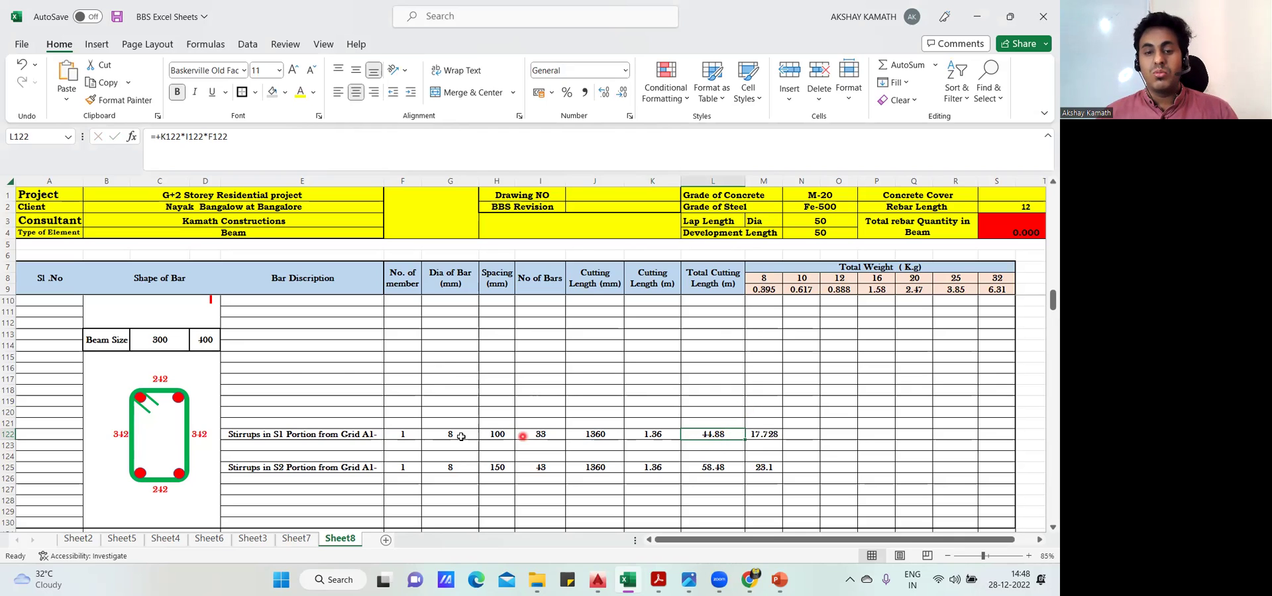
pyautogui.doubleClick(773, 433)
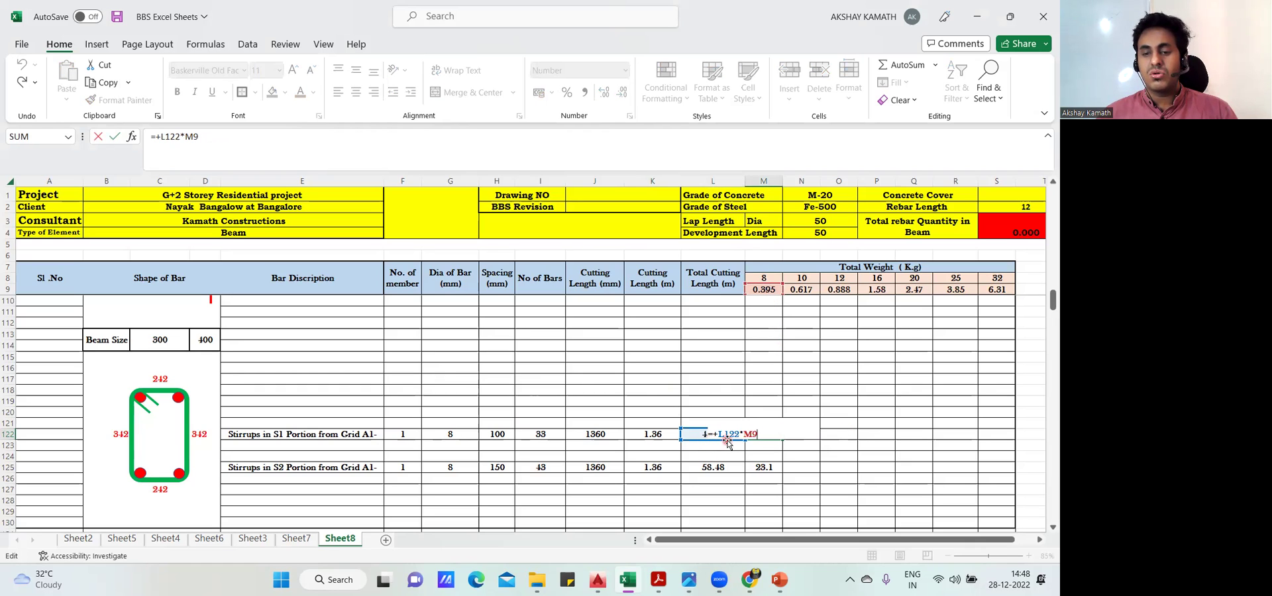
pyautogui.press('Escape')
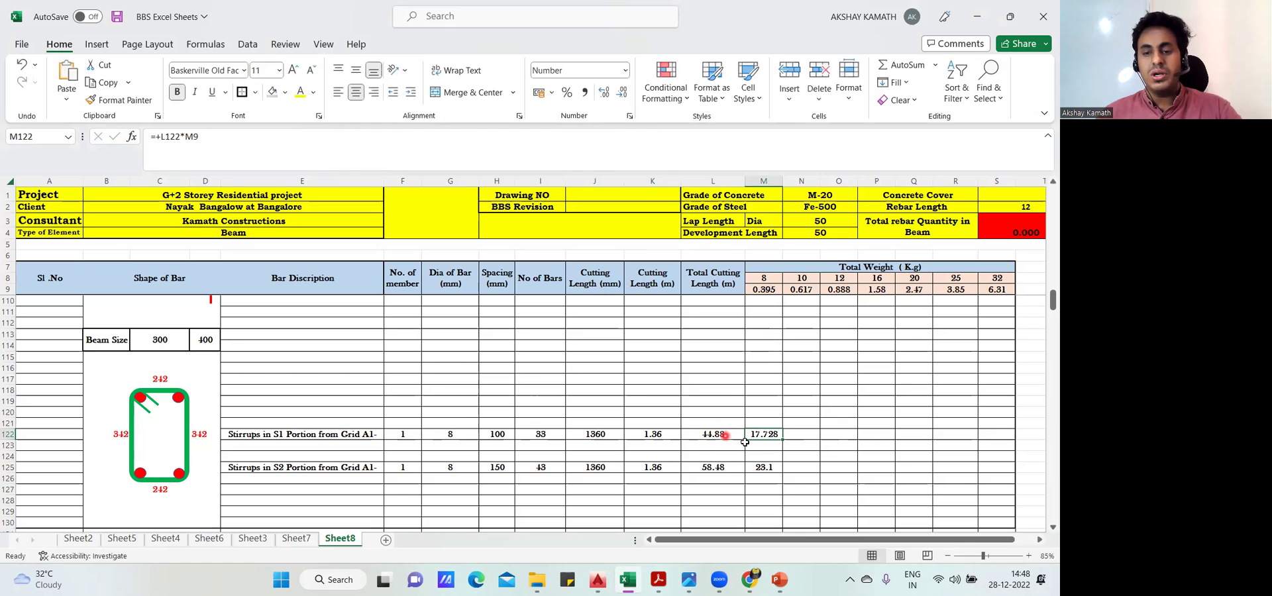
pyautogui.doubleClick(772, 434)
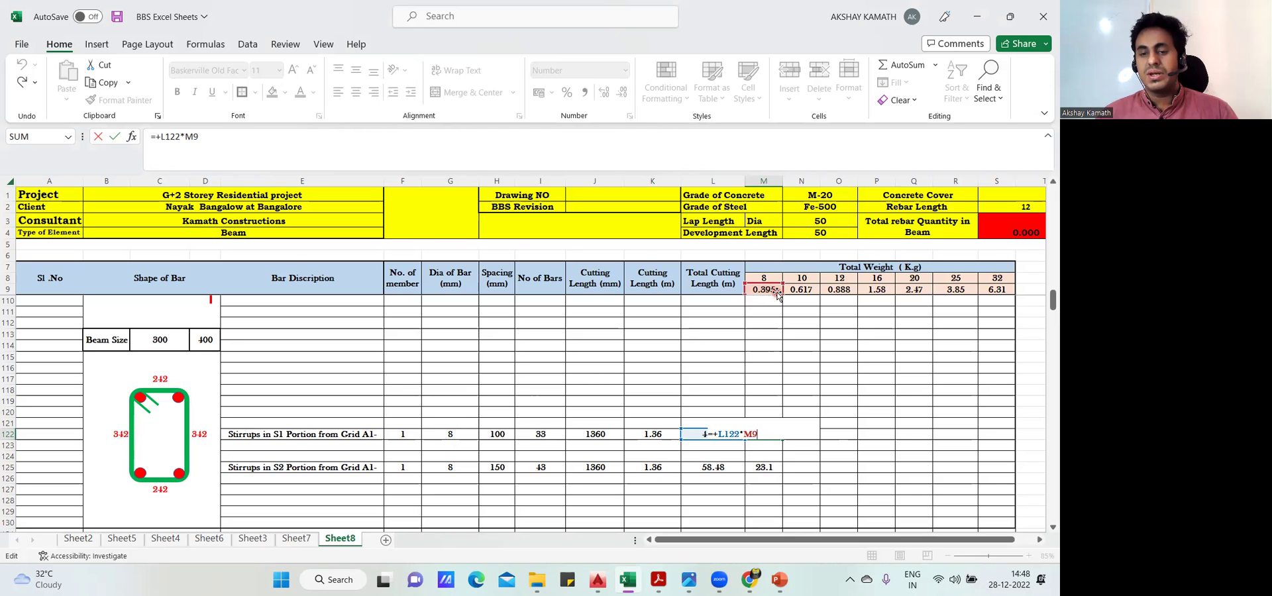
pyautogui.hotkey('ctrl', 'Return')
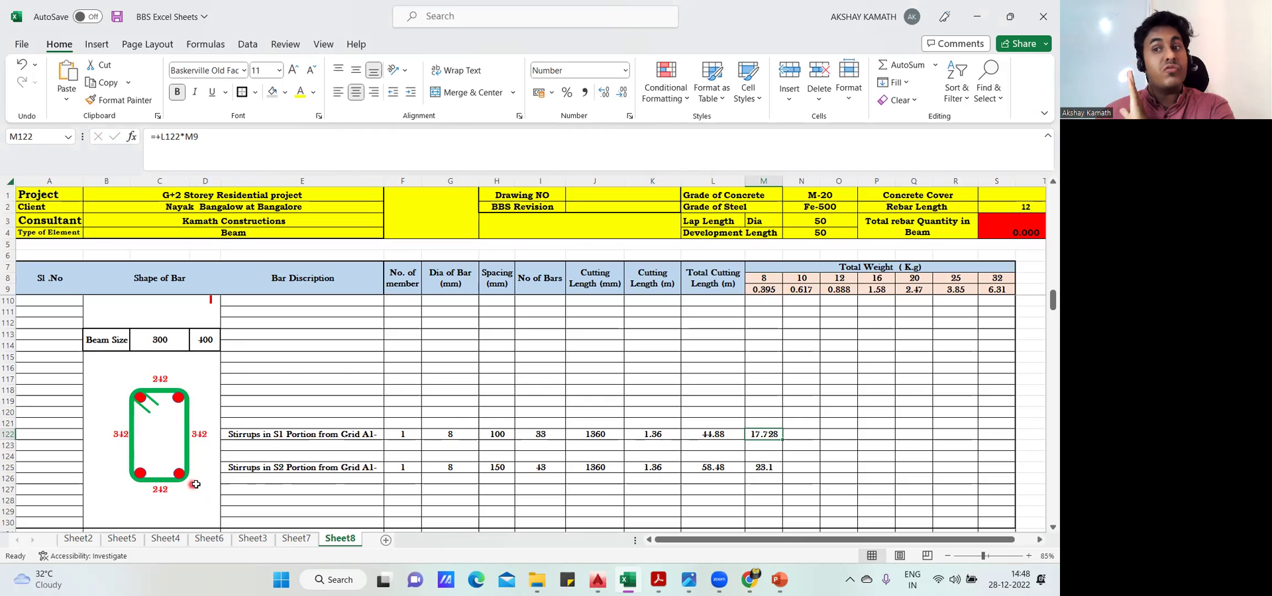
# Step: Compare the S2 row's member count (F125) and bar diameter (G125) against the plinth beam drawing
pyautogui.click(413, 472)
pyautogui.click(463, 467)
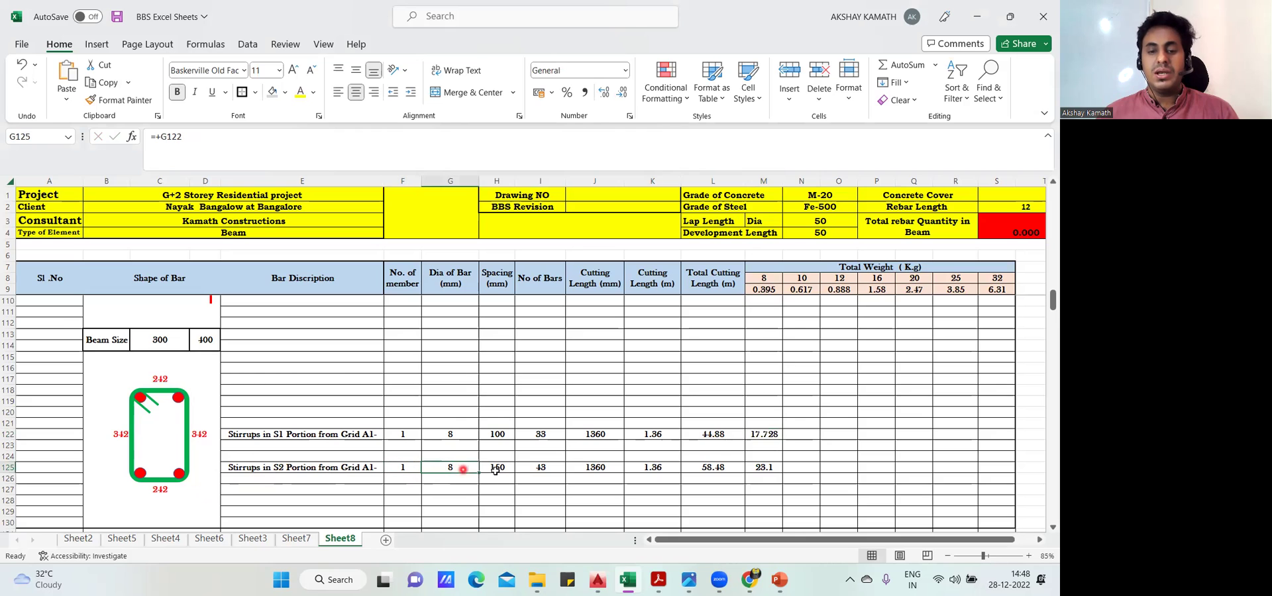
pyautogui.click(658, 580)
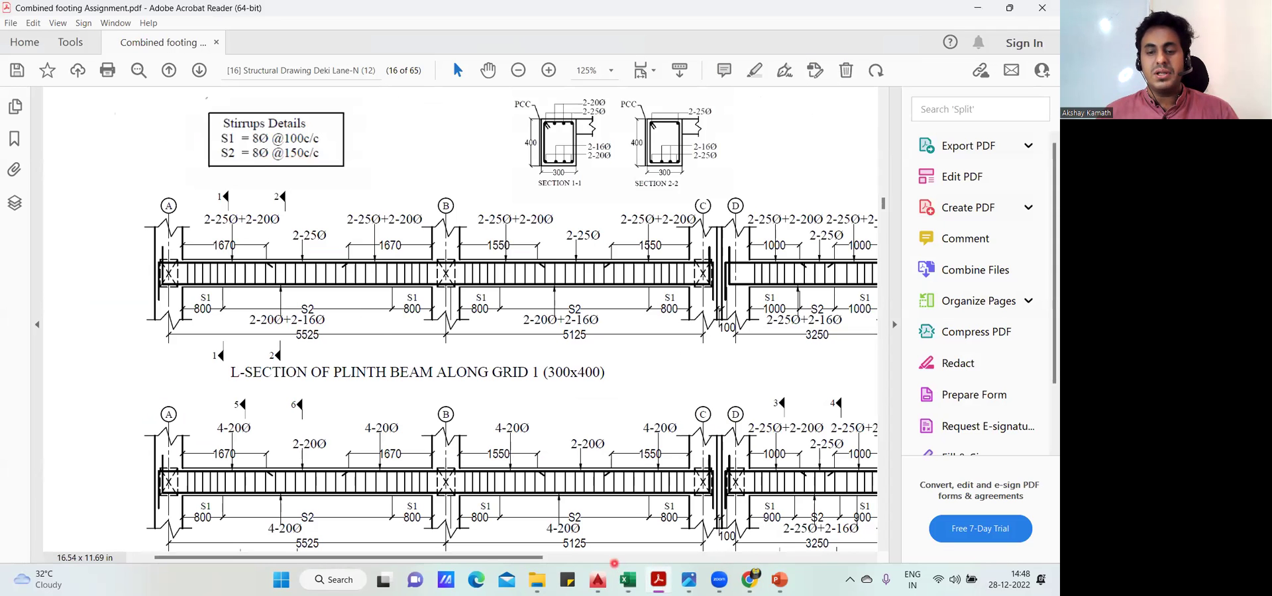
pyautogui.click(628, 580)
# Step: Check the S2 spacing in H125 and the 43-bar count formula in I125, then return to the PDF
pyautogui.click(495, 470)
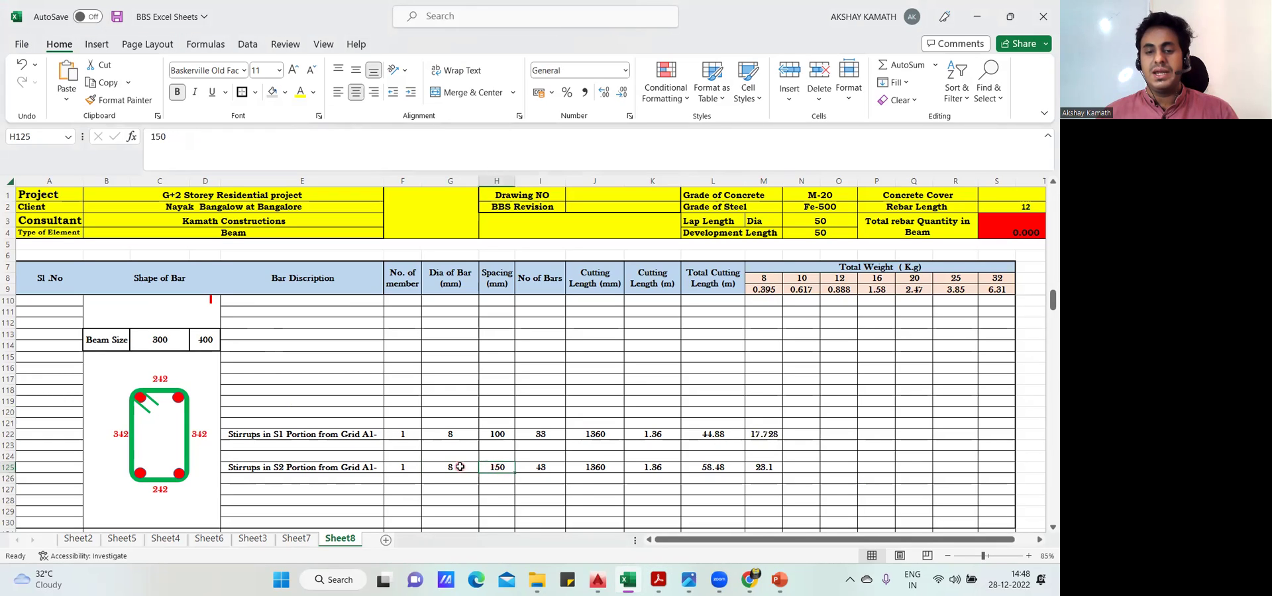
pyautogui.click(558, 468)
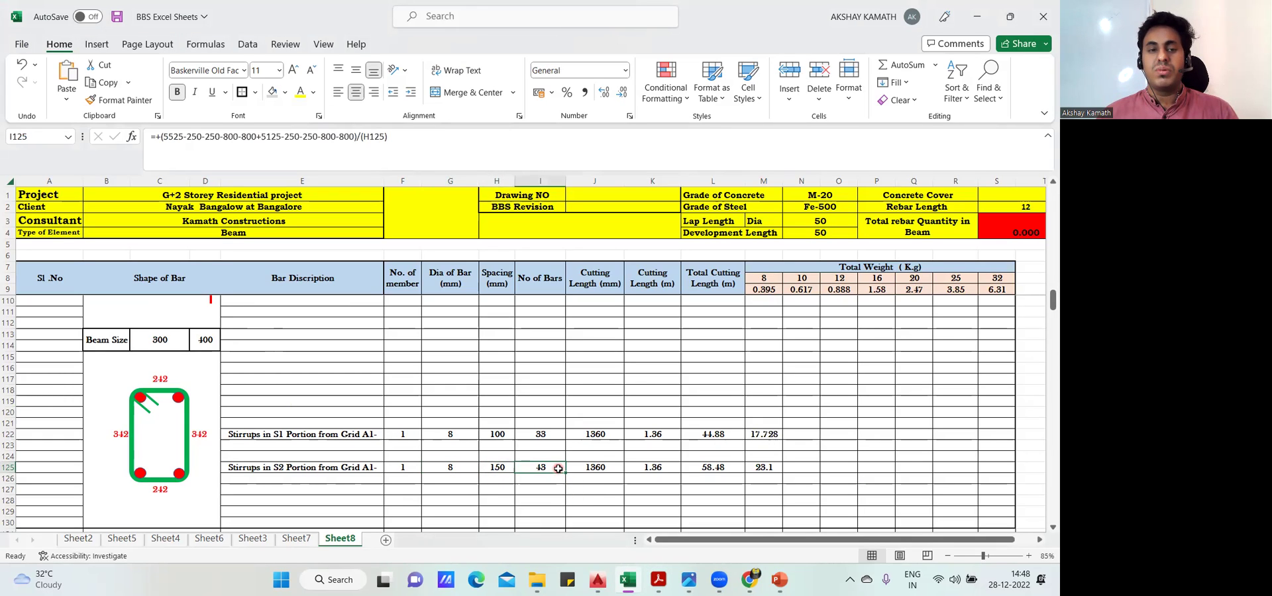
pyautogui.click(557, 494)
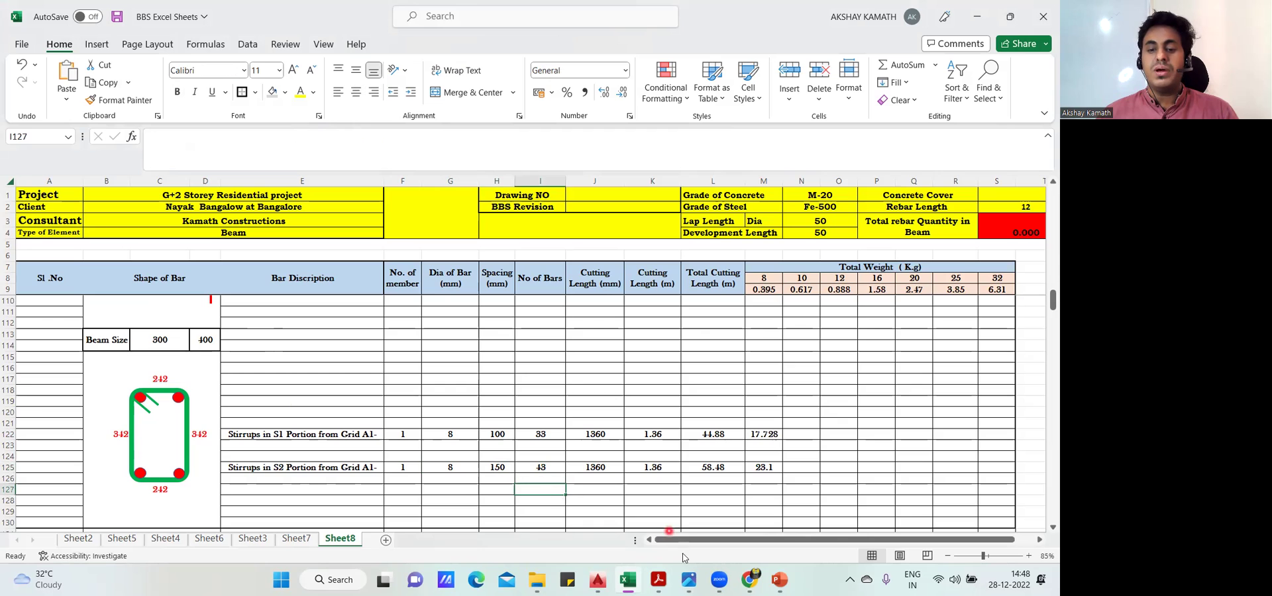
pyautogui.click(657, 579)
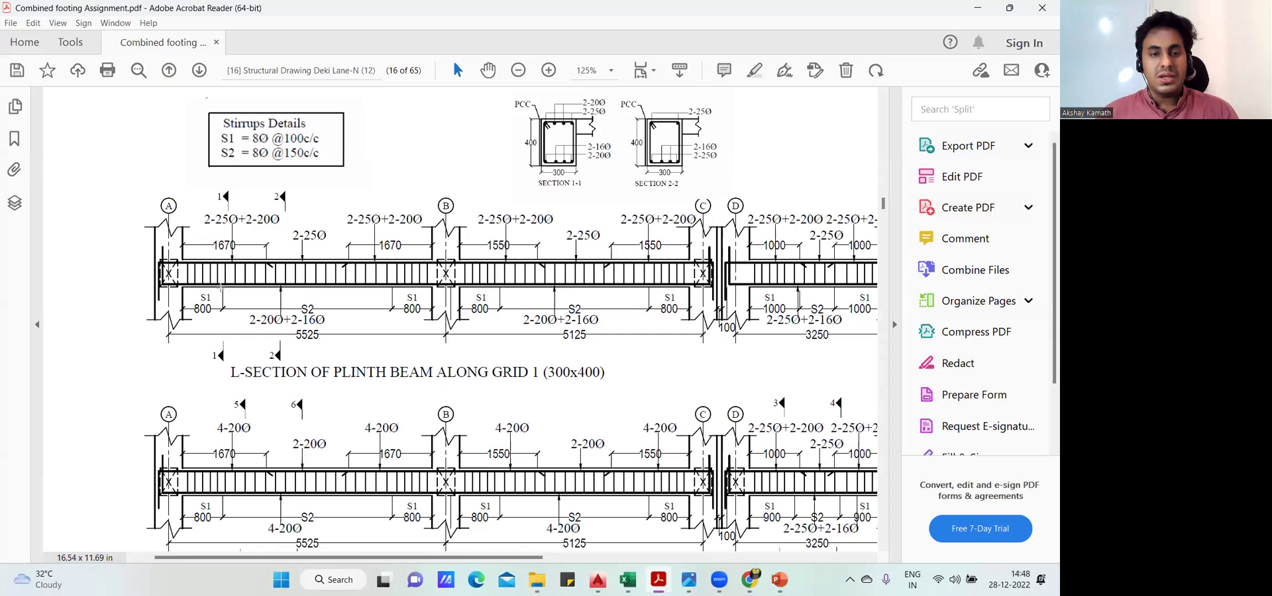
# Step: Highlight the Grid 1 beam's S2 zones between grids A–B and B–C in yellow, then switch to AutoCAD
pyautogui.moveTo(223, 286); pyautogui.dragTo(392, 308)
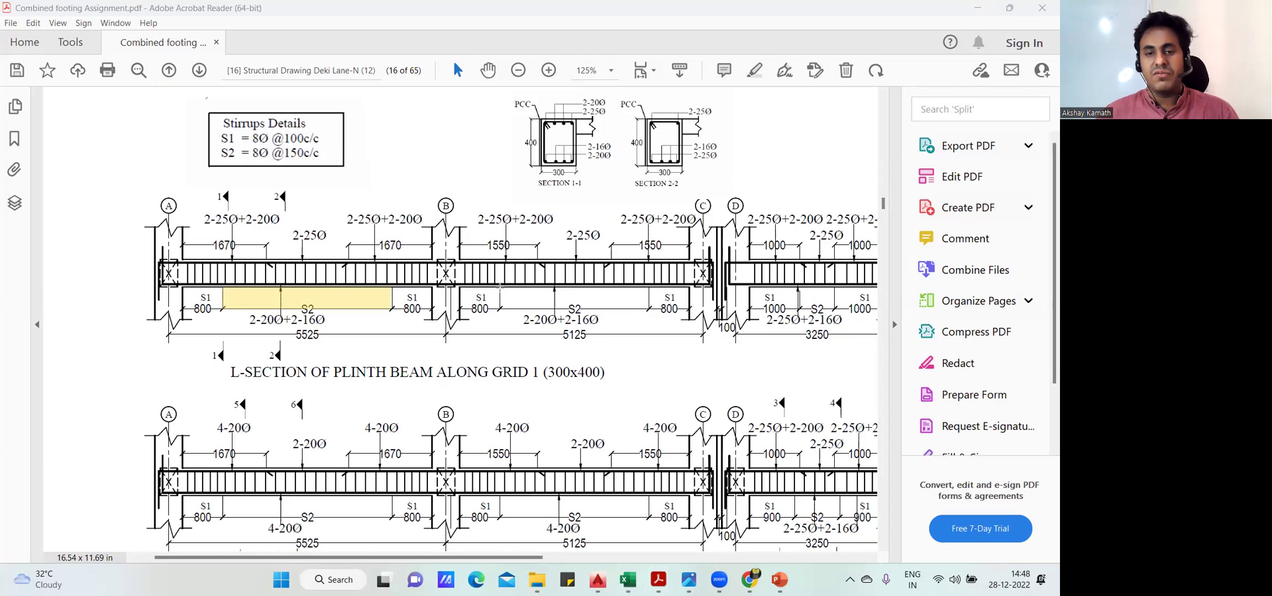
pyautogui.moveTo(500, 287); pyautogui.dragTo(649, 309)
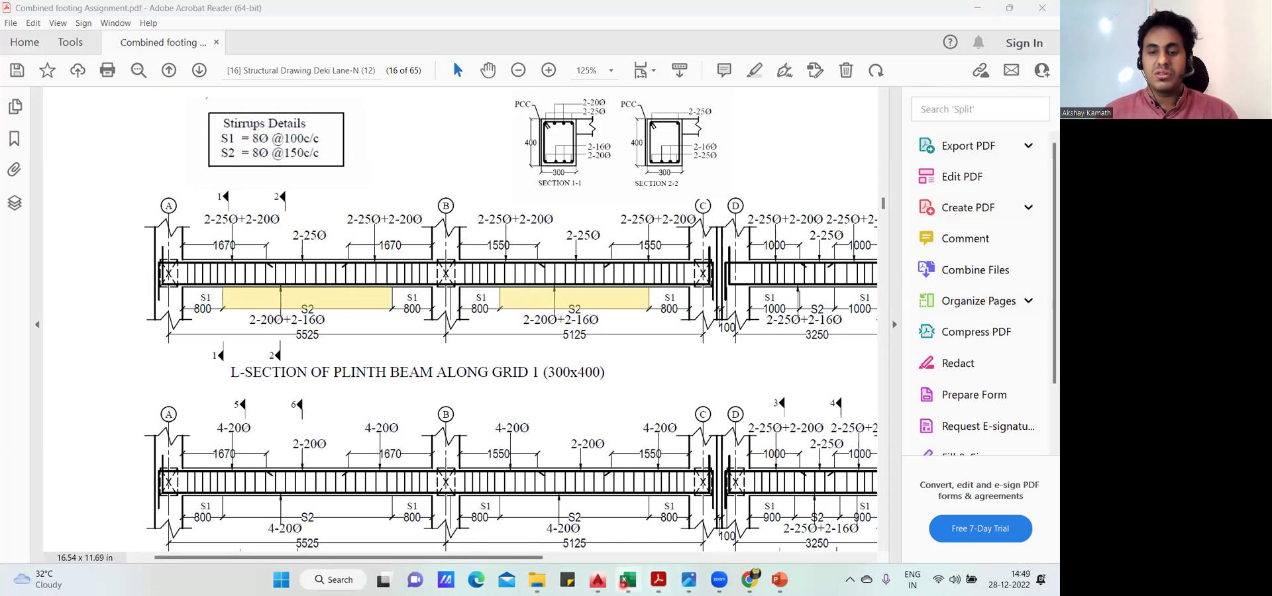
pyautogui.moveTo(598, 580)
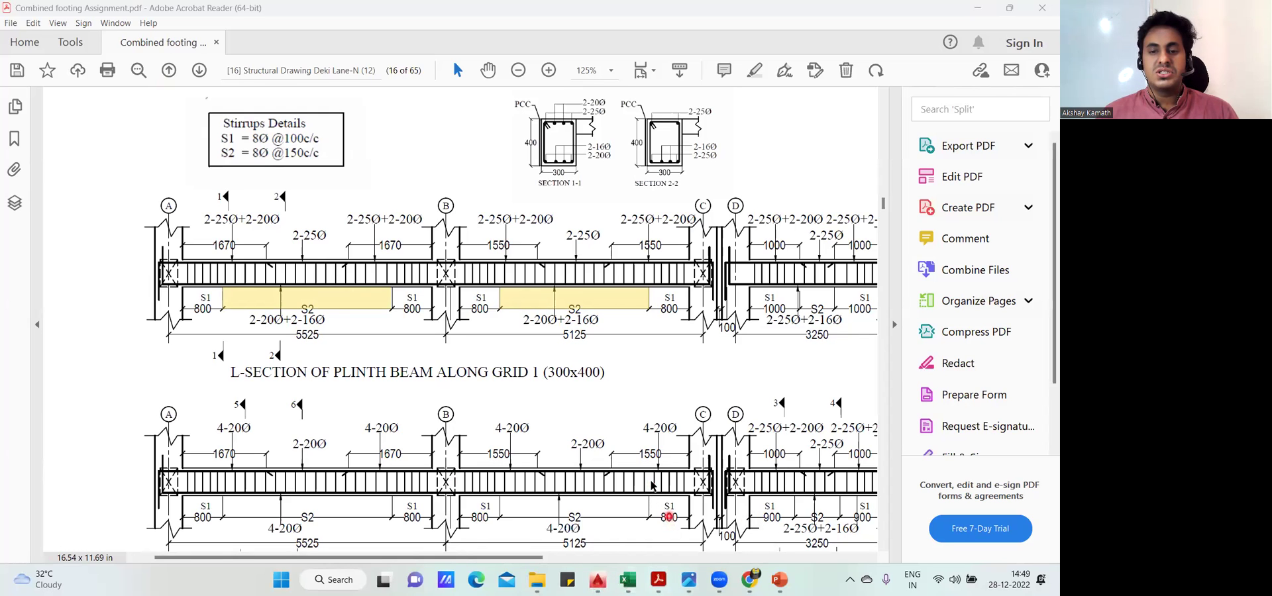
pyautogui.hotkey('alt', 'Tab')
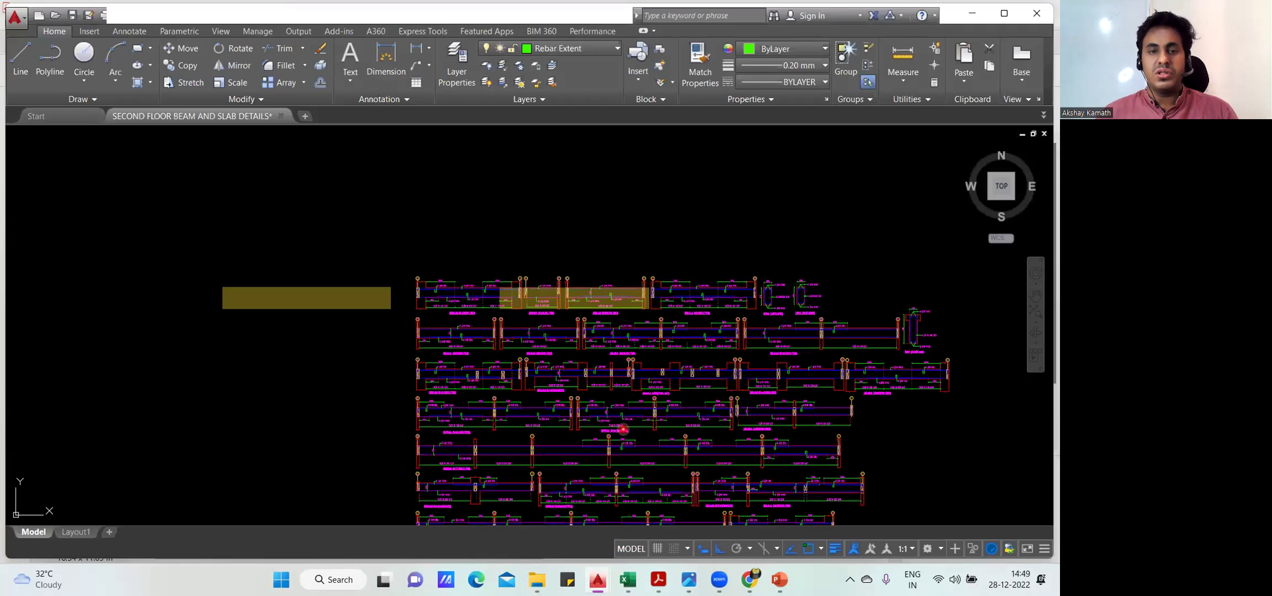
# Step: Add a 2224 linear dimension across Beam B1's middle span, then go back to the plinth beam PDF
pyautogui.scroll(2, 476, 309)
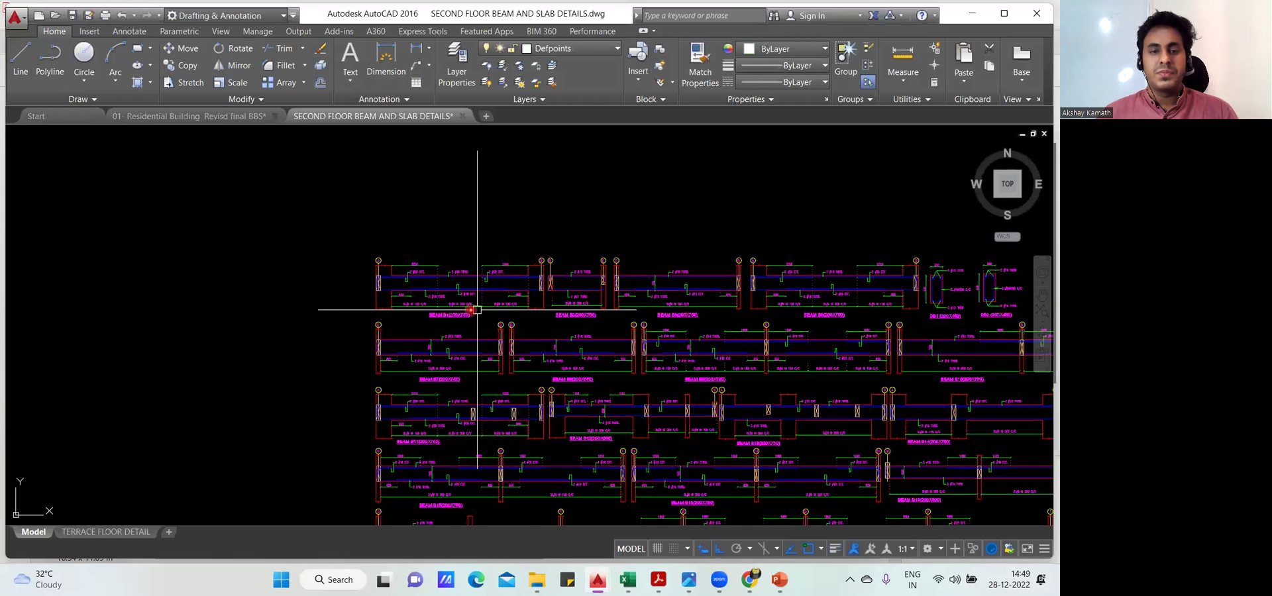
pyautogui.scroll(3, 477, 310)
pyautogui.scroll(-2, 477, 331)
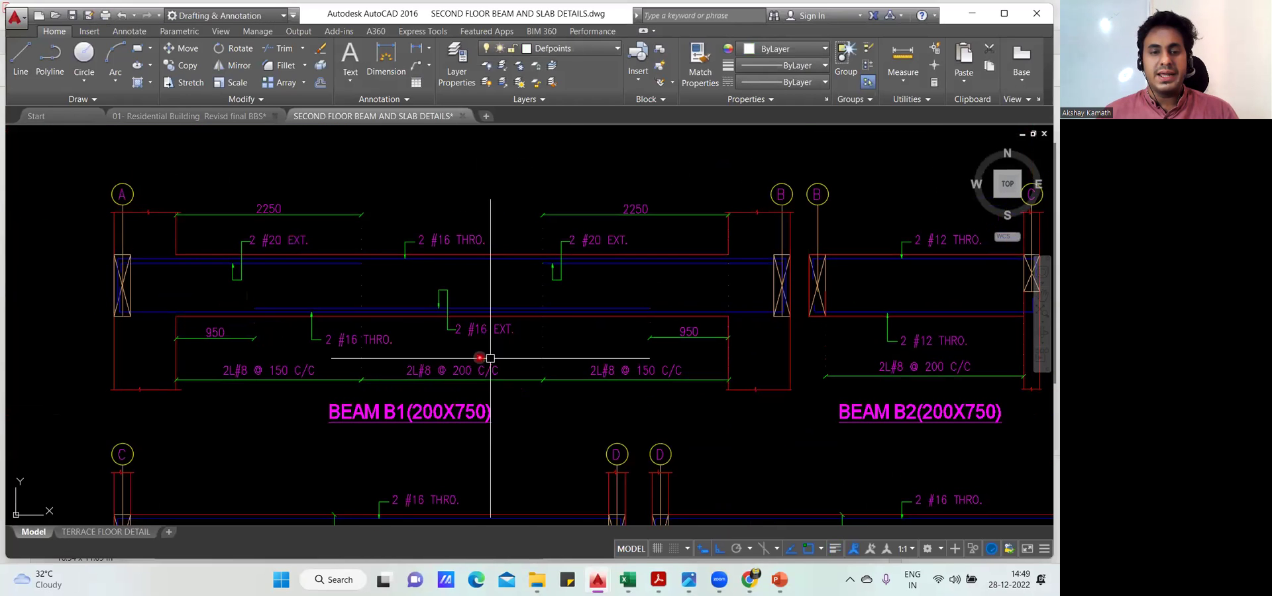
pyautogui.moveTo(398, 375); pyautogui.dragTo(351, 369)
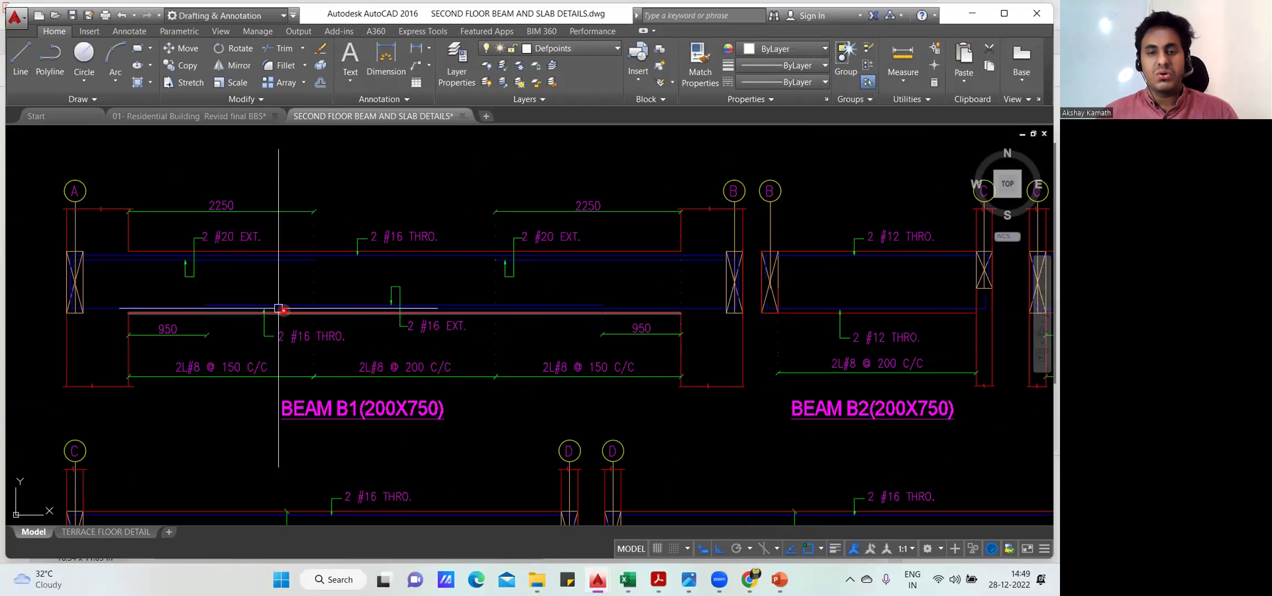
pyautogui.moveTo(519, 383); pyautogui.dragTo(521, 364)
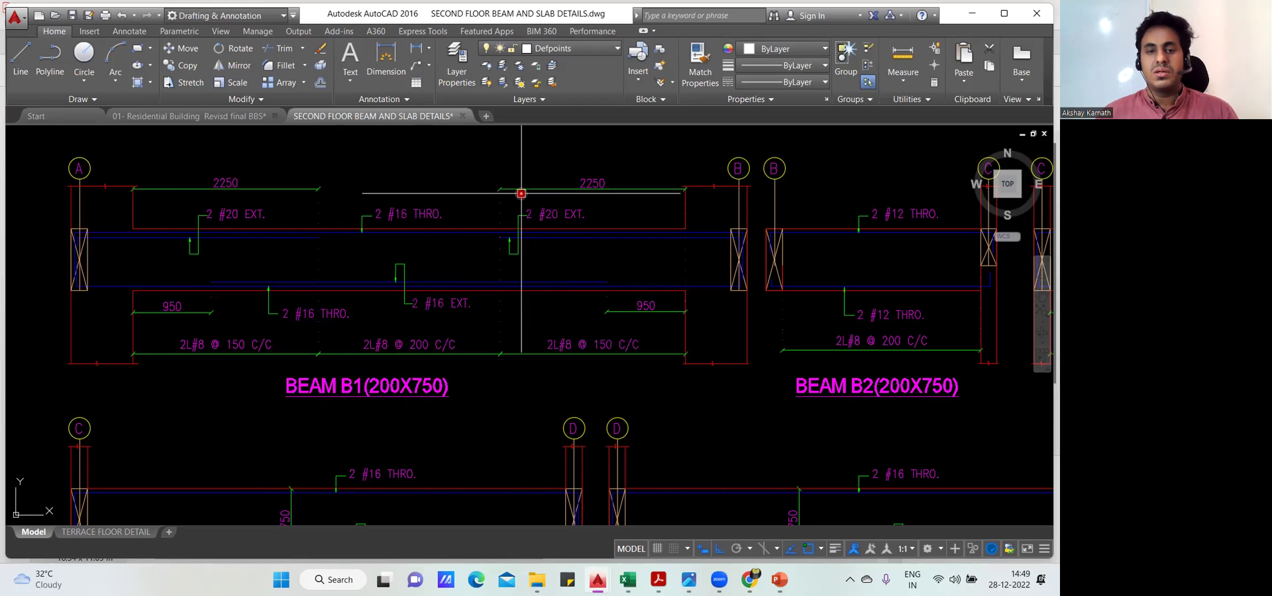
pyautogui.moveTo(521, 193); pyautogui.dragTo(528, 225)
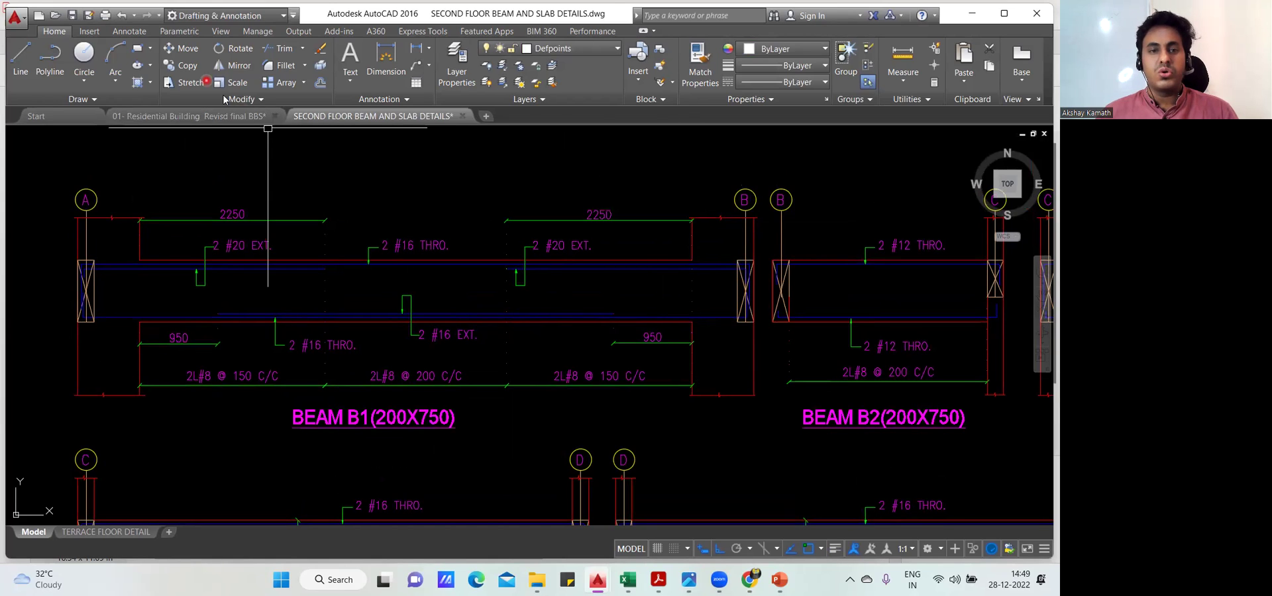
pyautogui.click(417, 50)
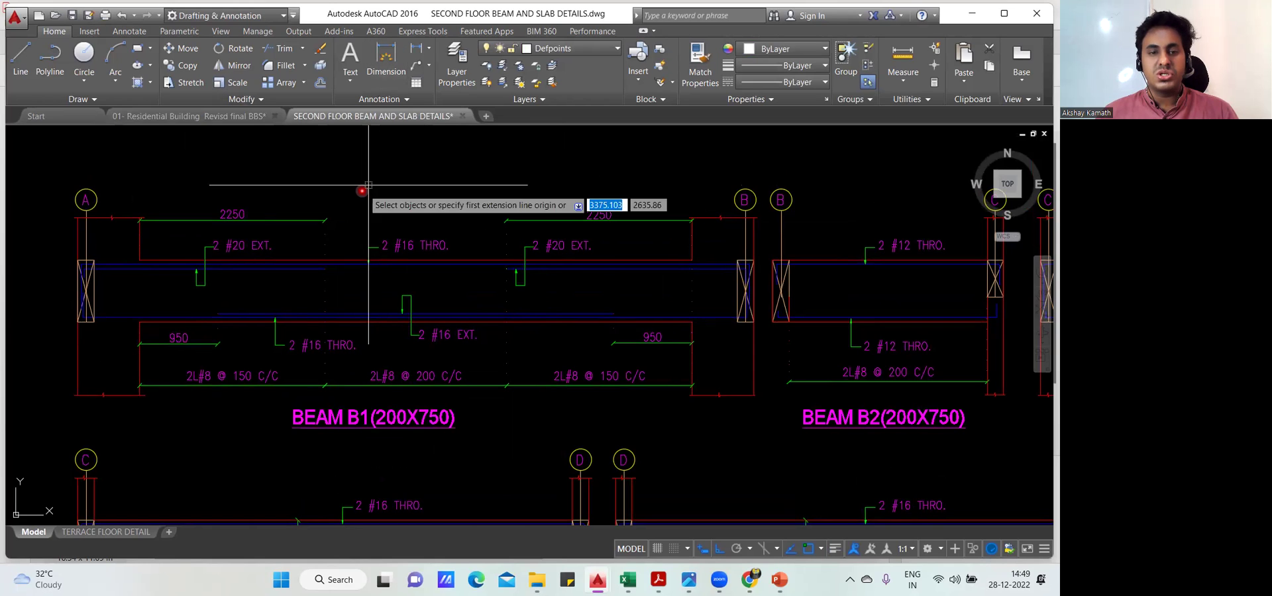
pyautogui.click(326, 222)
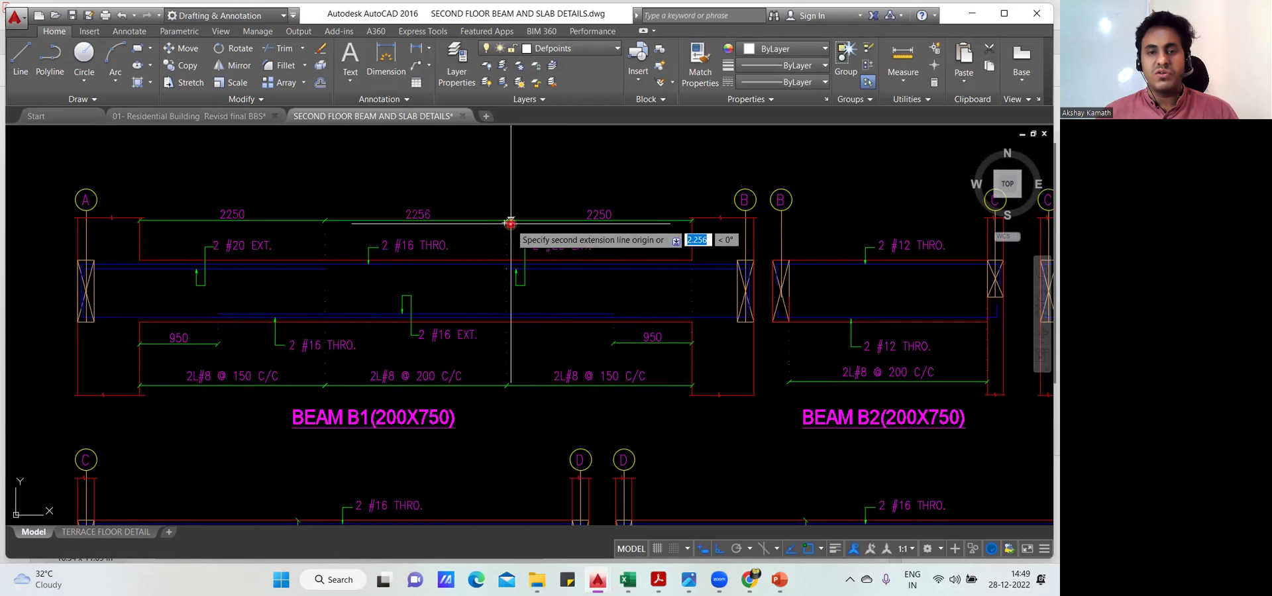
pyautogui.click(506, 221)
pyautogui.click(437, 187)
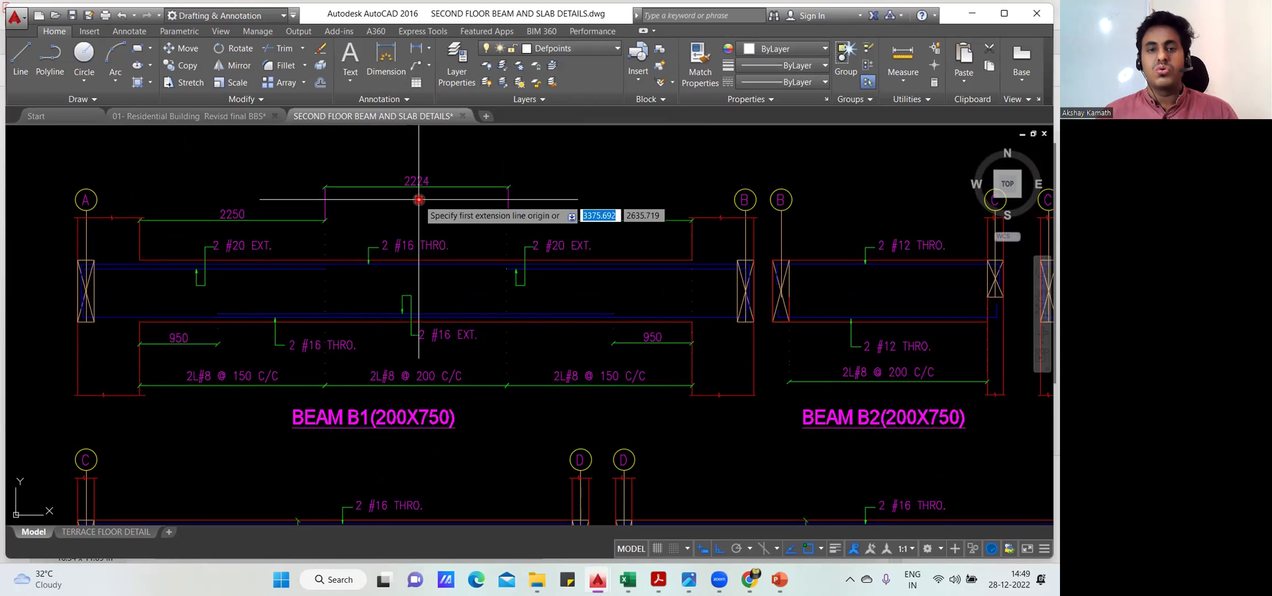
pyautogui.press('Escape')
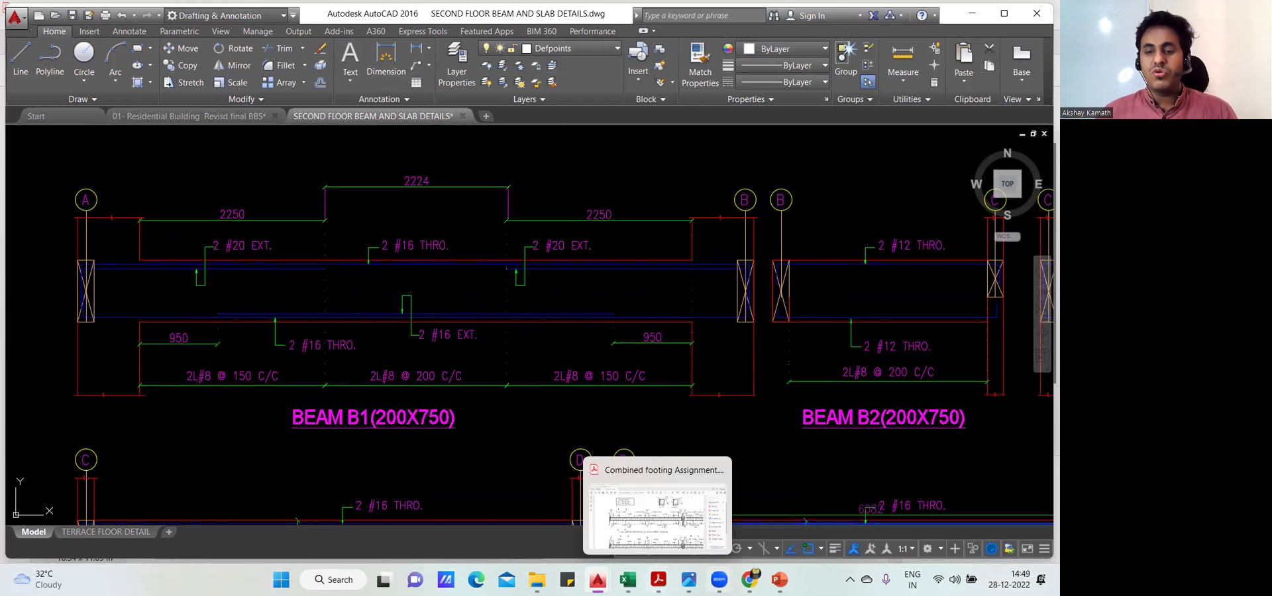
pyautogui.click(658, 579)
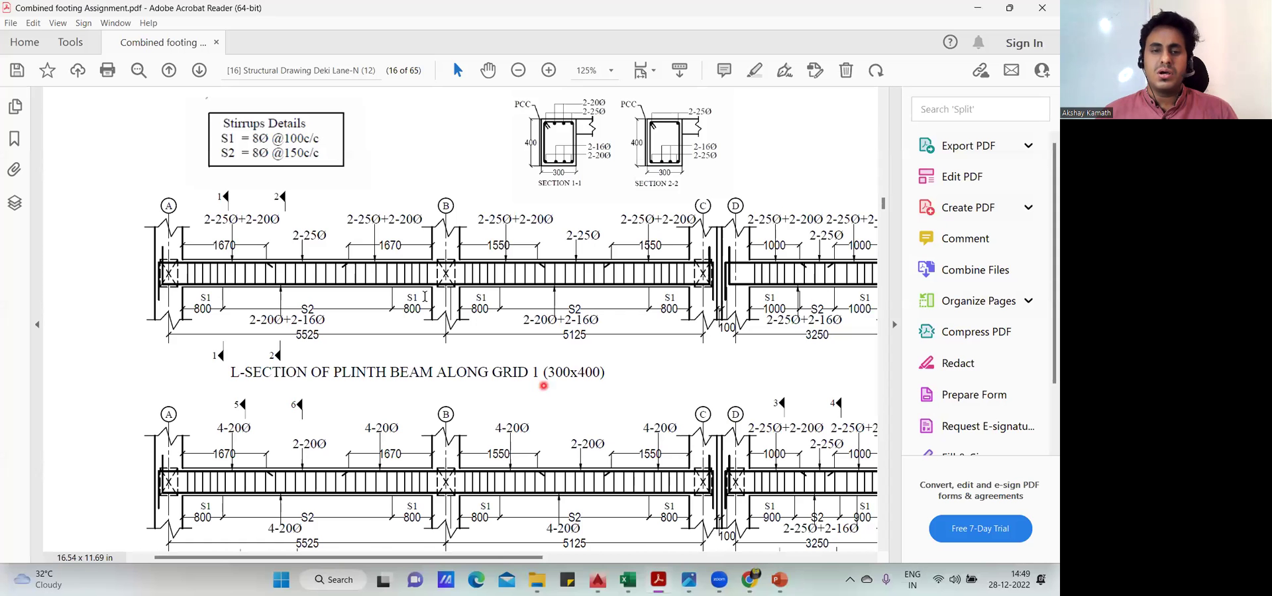